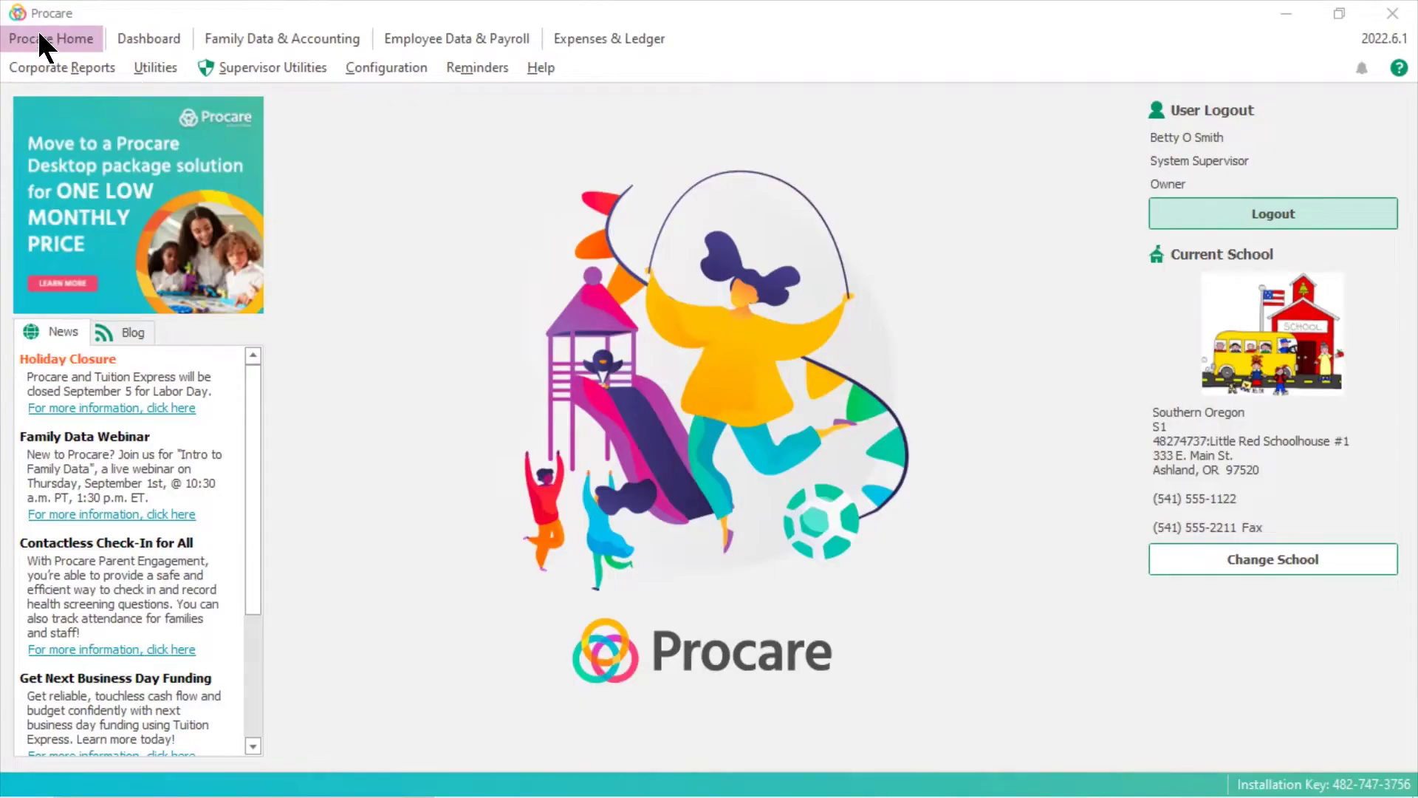
Open System Configuration and expand Accounting Management to show Chart of Accounts, Bank Accounts and related items.
click(406, 67)
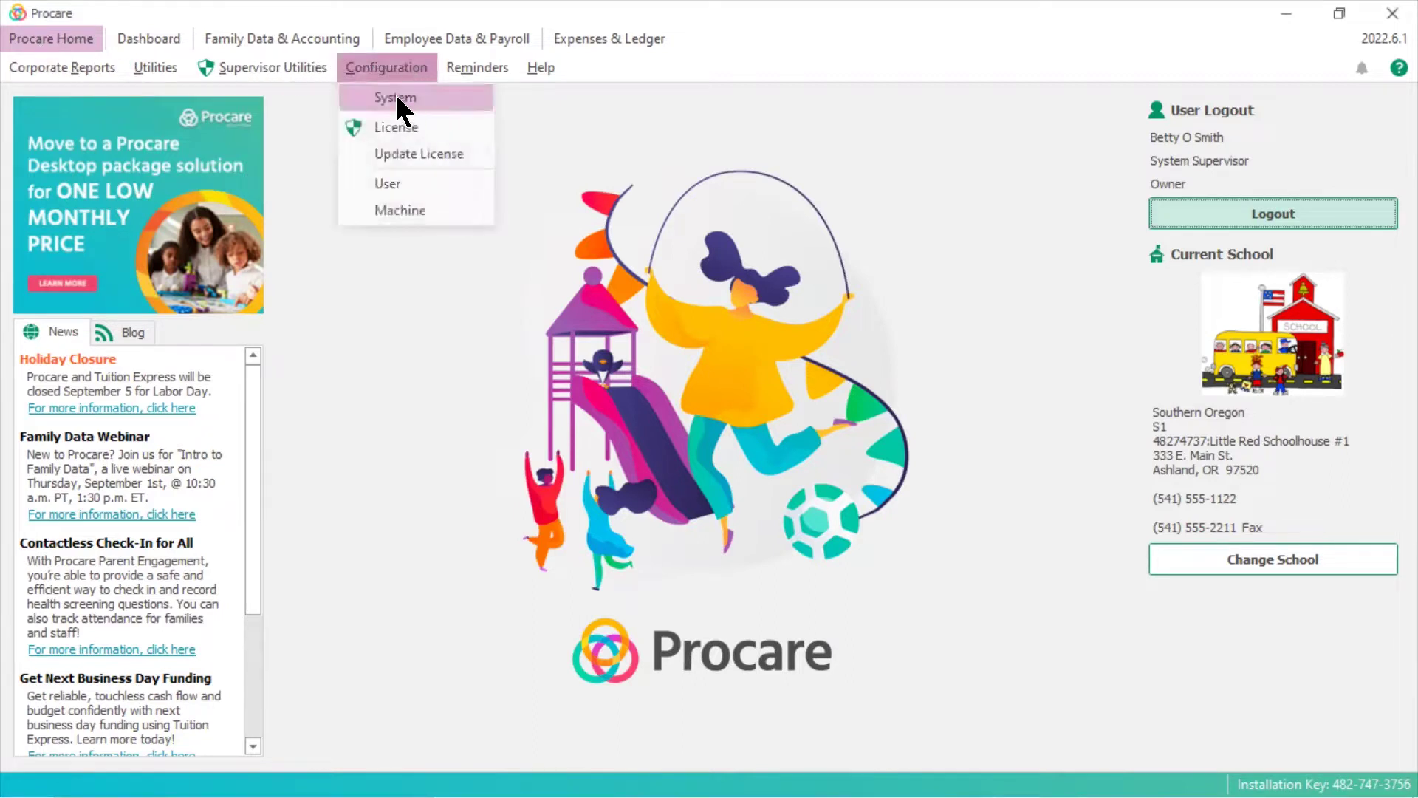
click(397, 96)
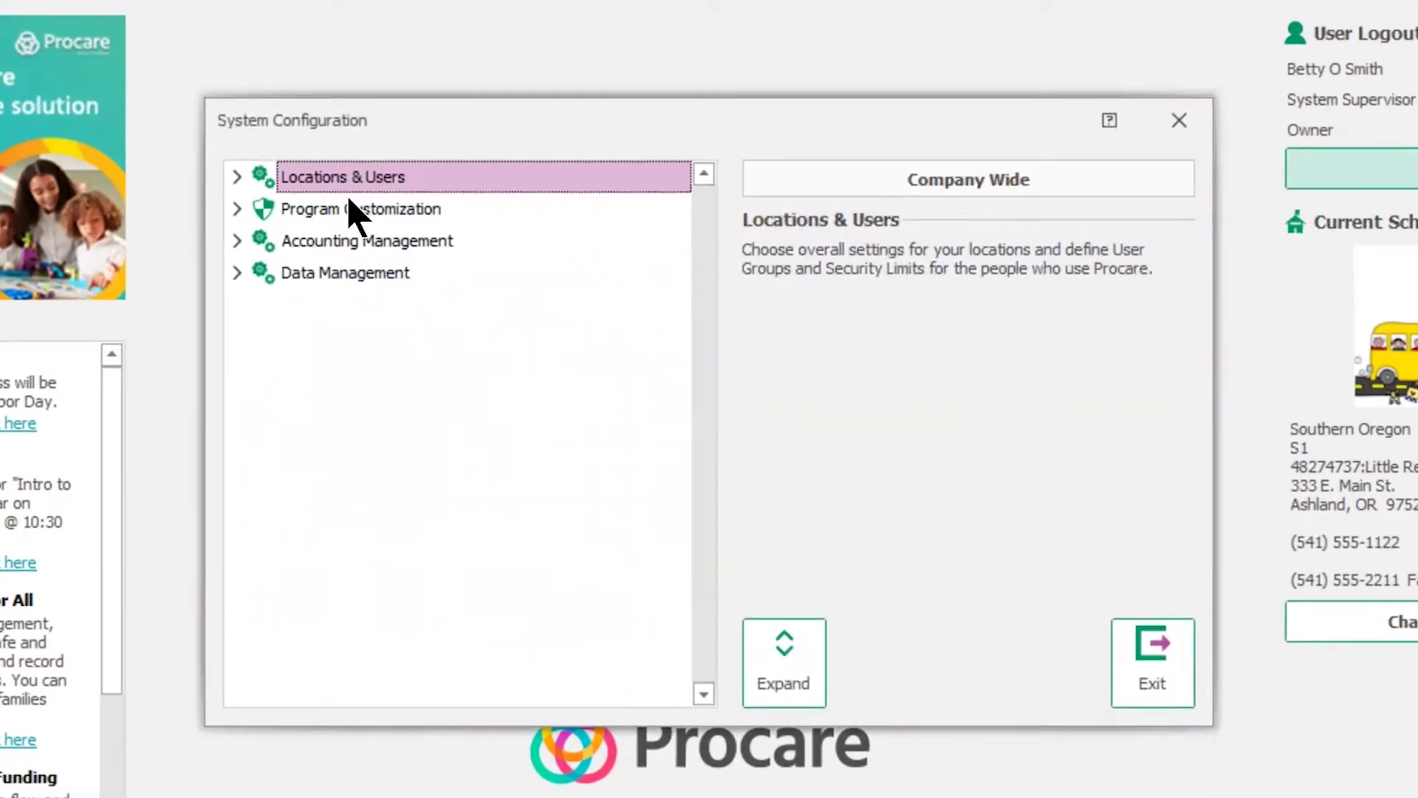
click(237, 241)
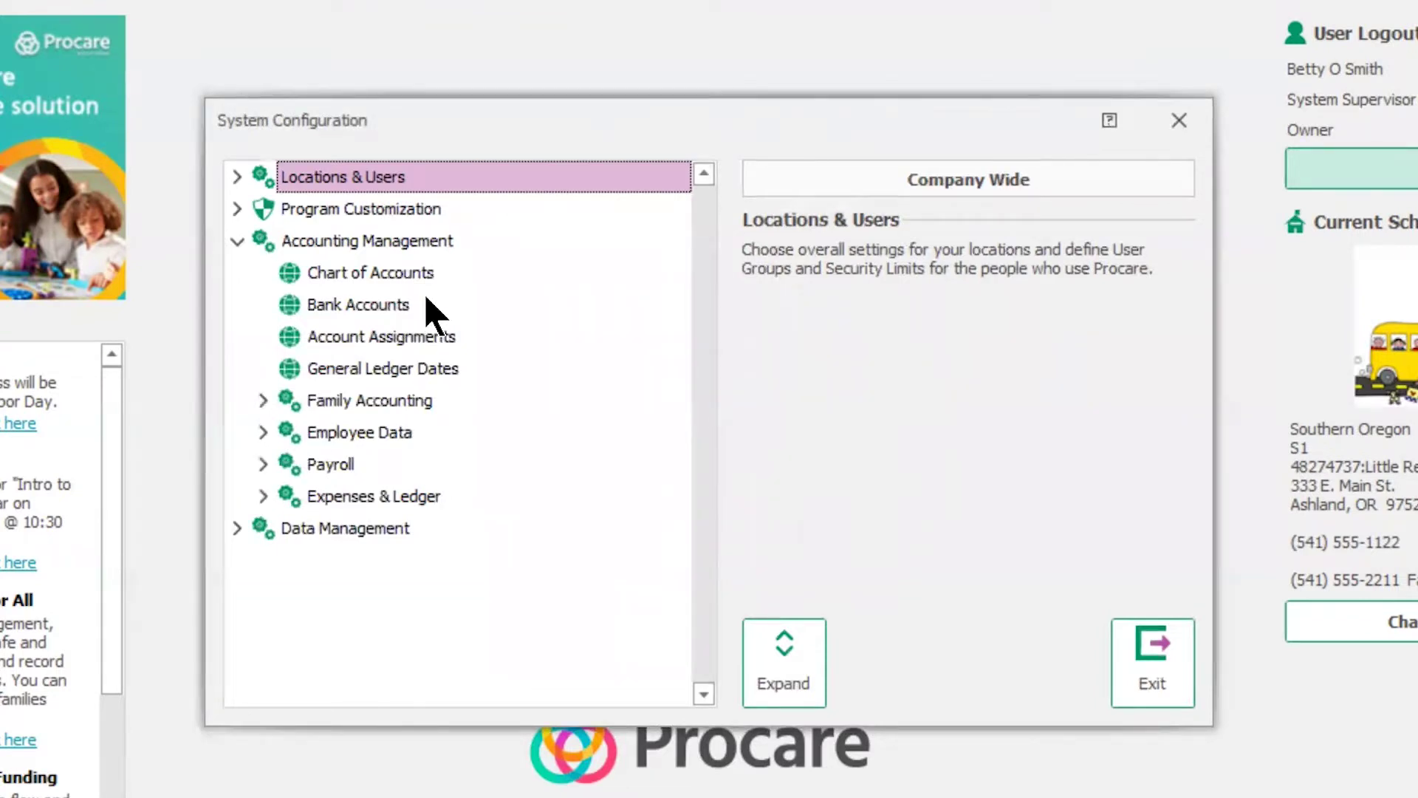
Open Chart of Accounts from Accounting Management to show the Assets account groups.
double_click(396, 273)
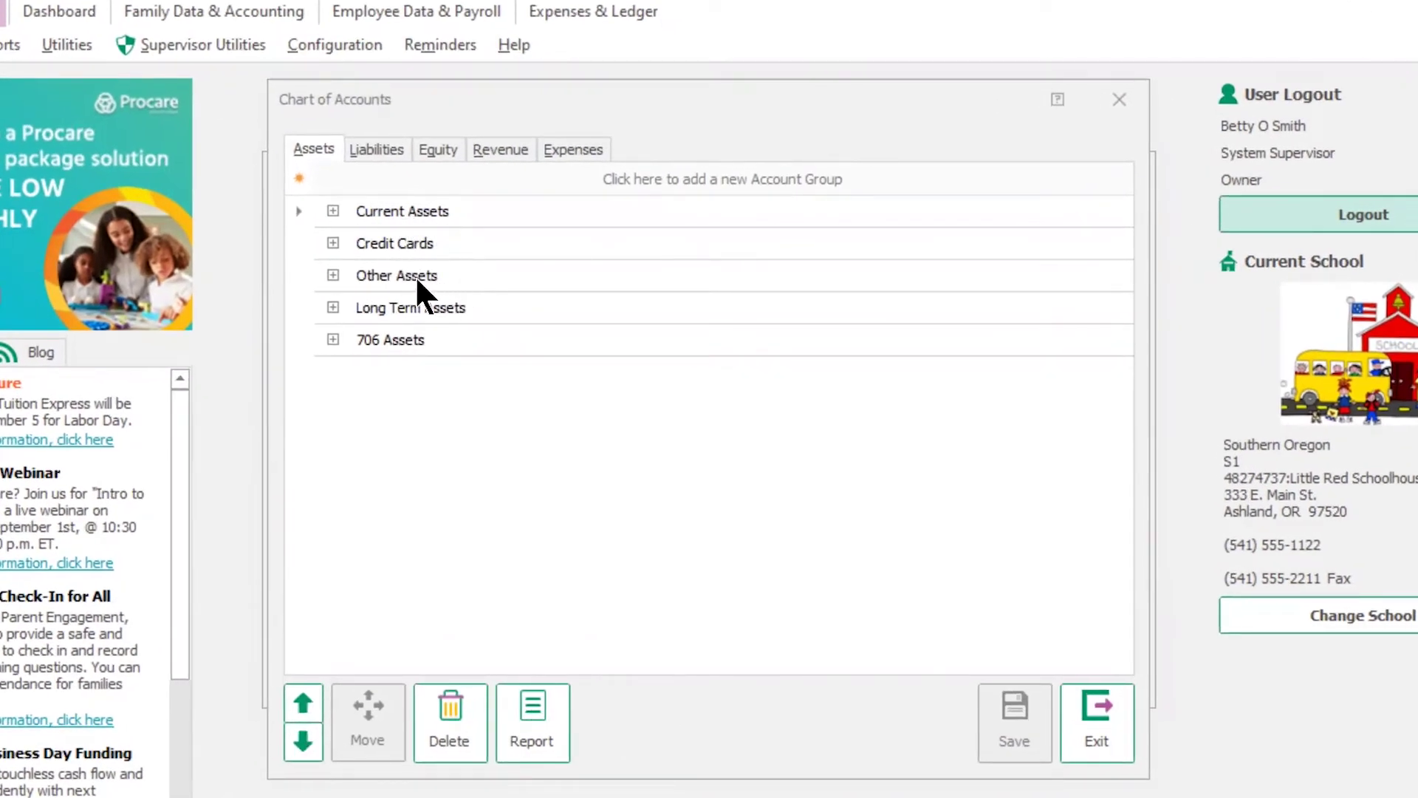
Add a 'New Heading' account group under Assets and expand Current Assets.
click(399, 177)
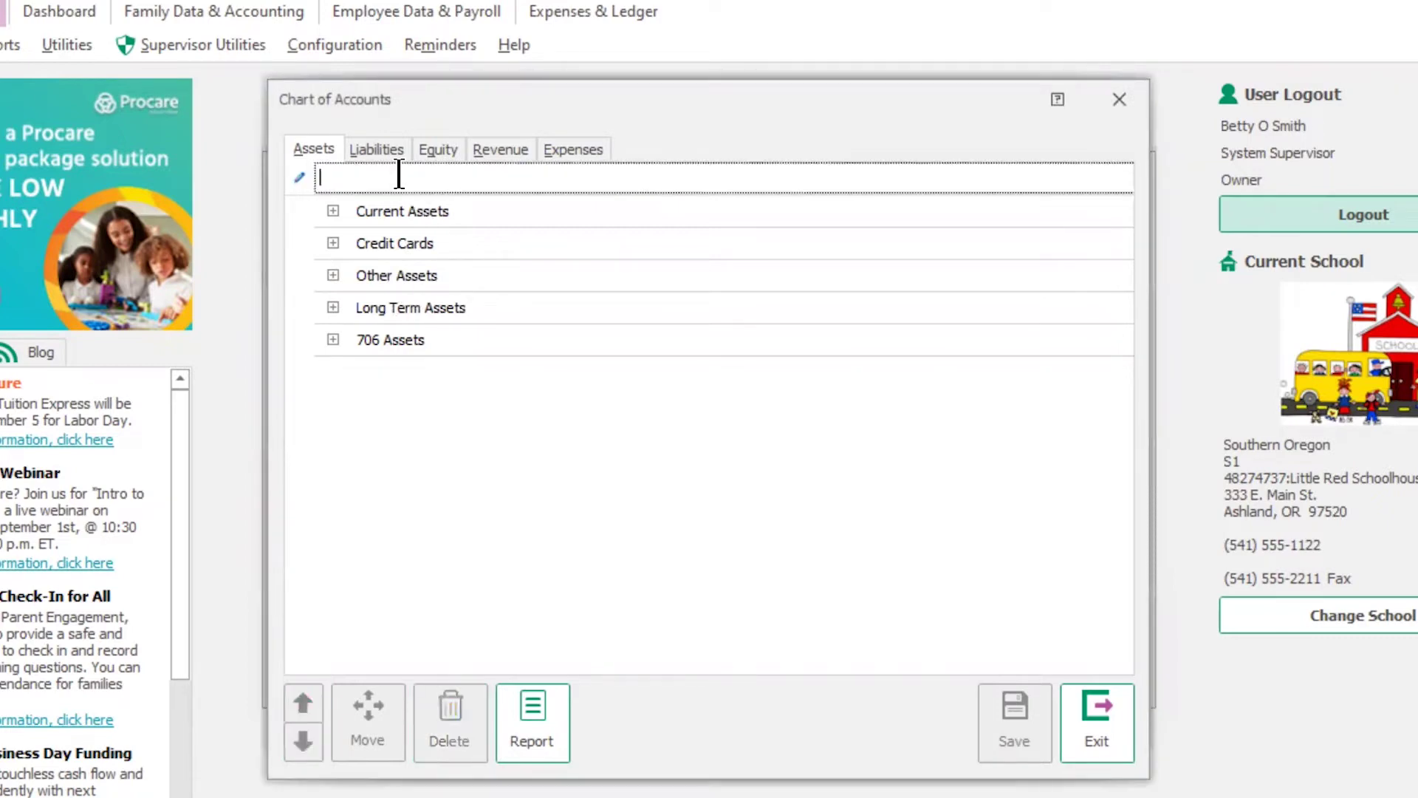
text(New H)
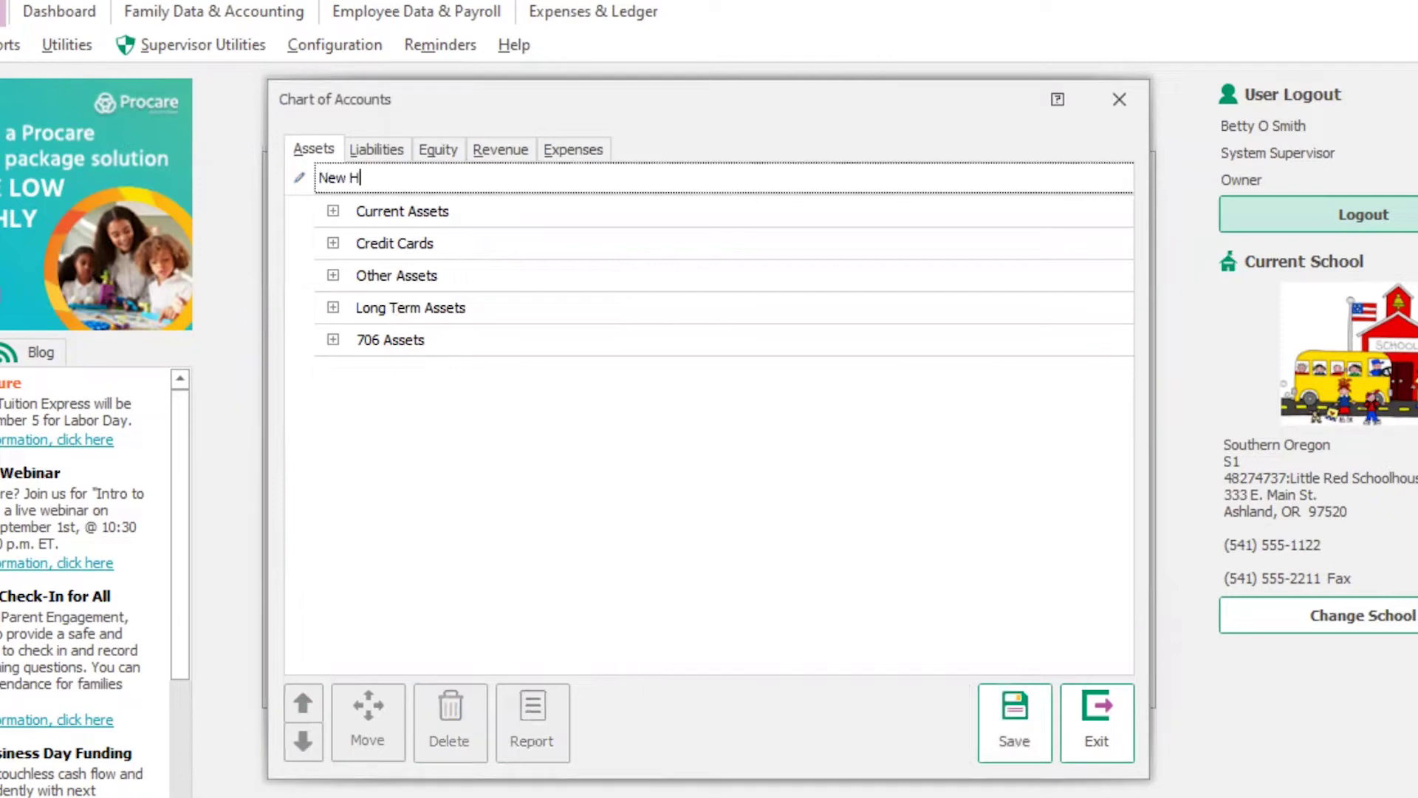
text(eading)
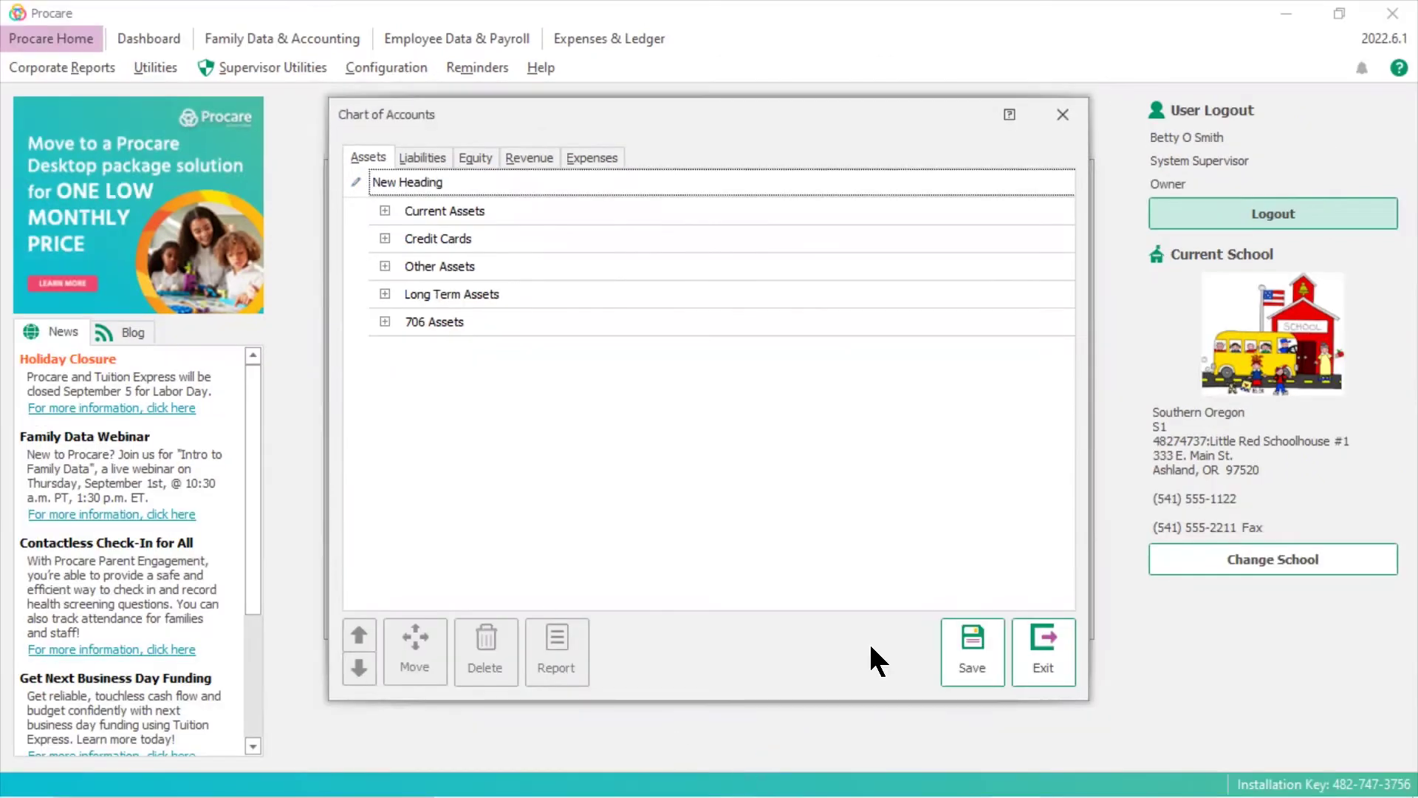
click(969, 635)
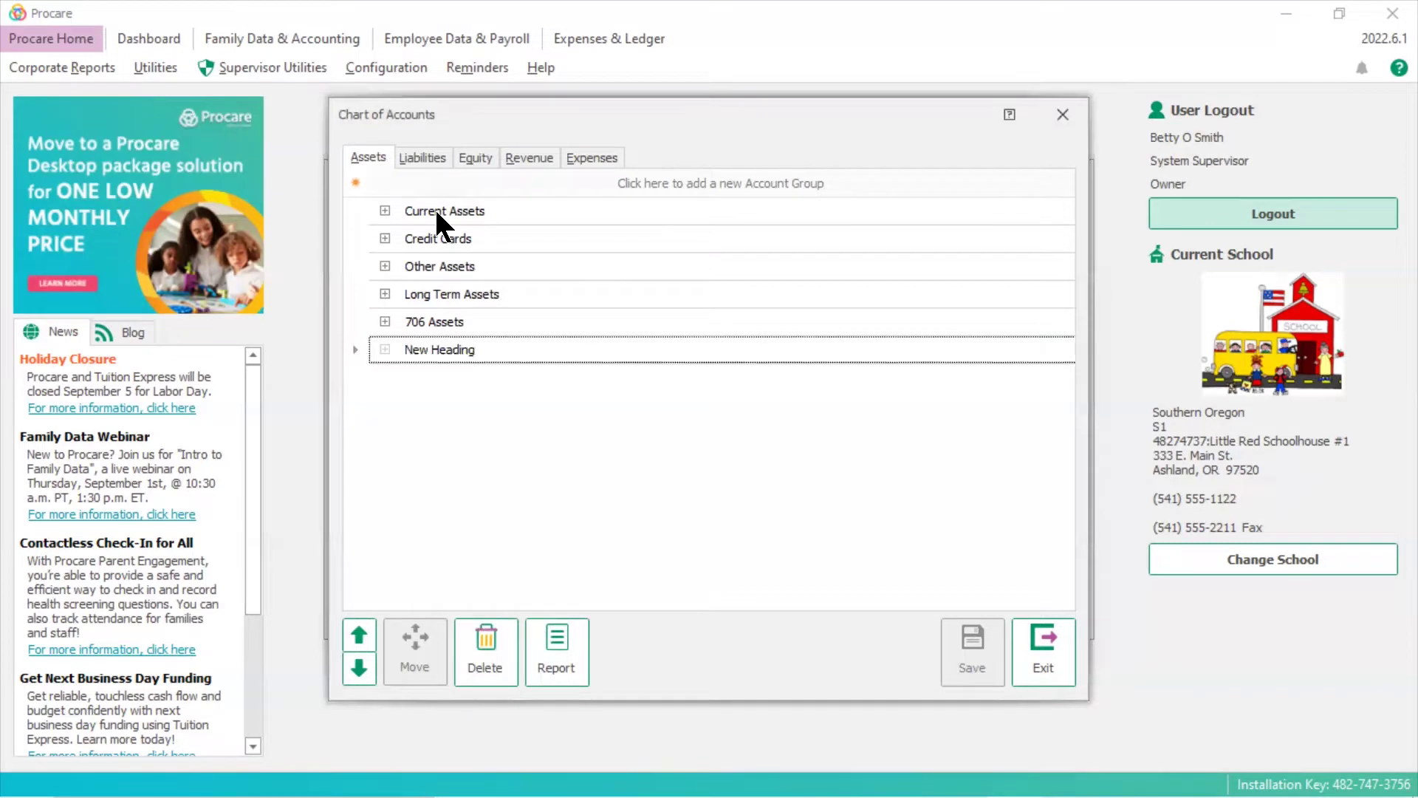
click(385, 211)
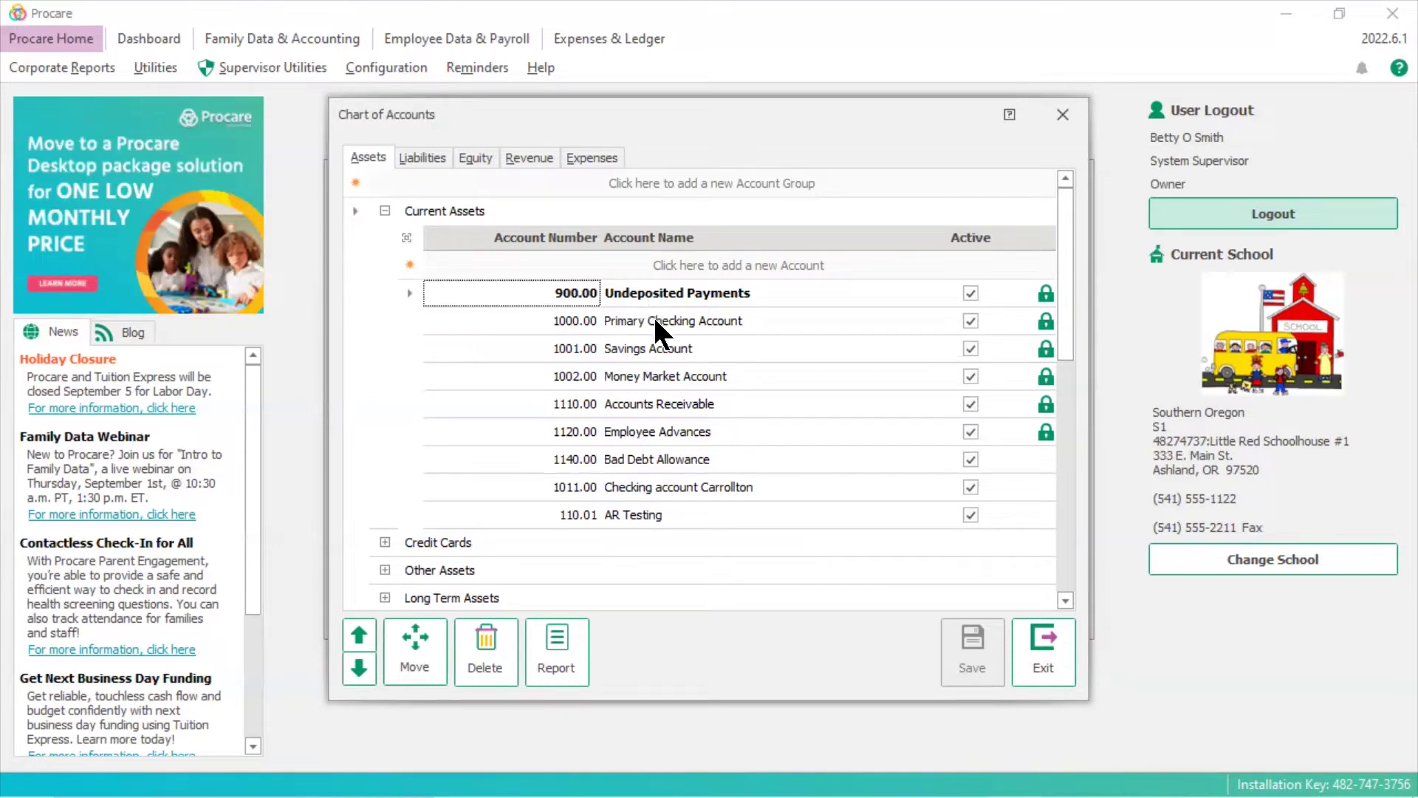
Rename account 1000.00 from Primary Checking Account to 'Chase checking account'.
click(655, 321)
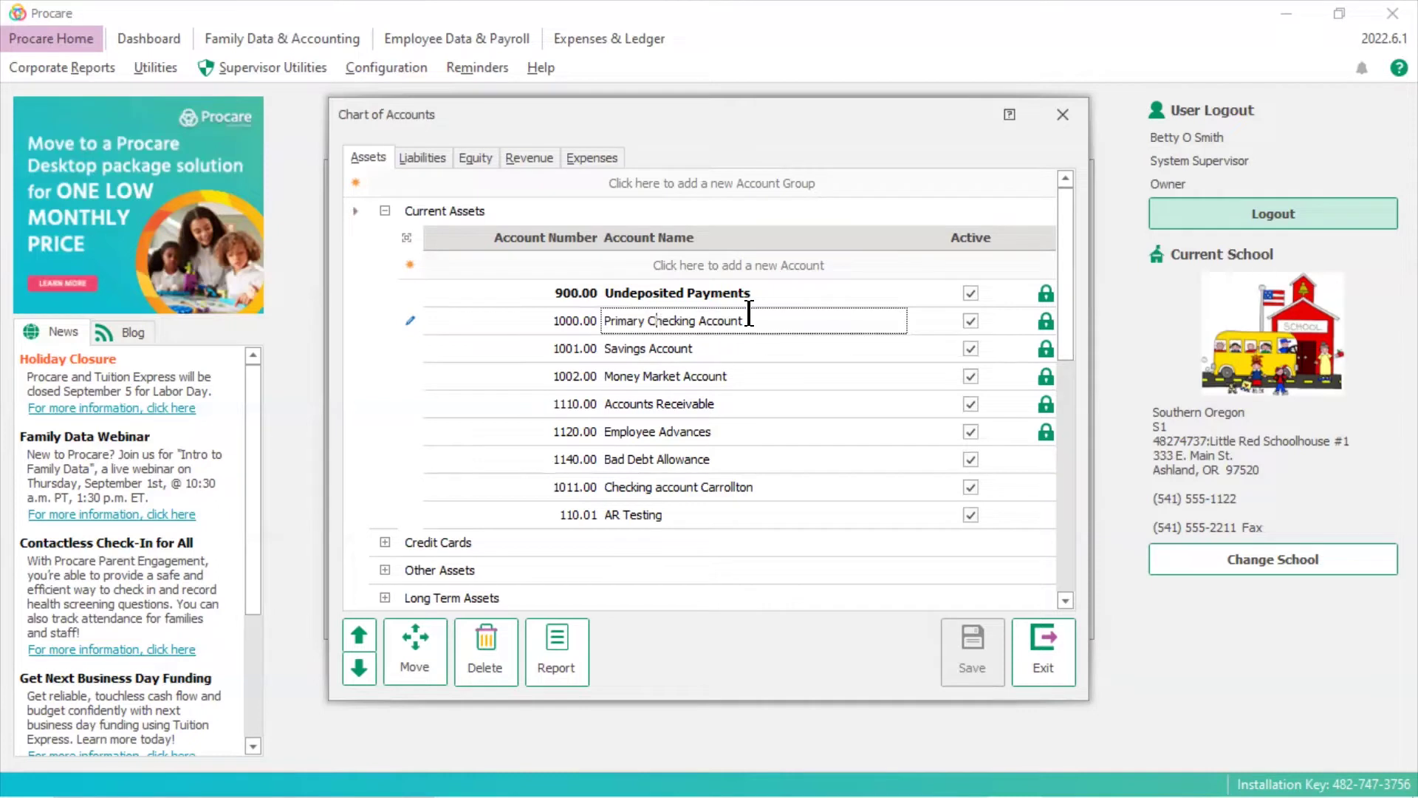
drag(747, 321, 595, 325)
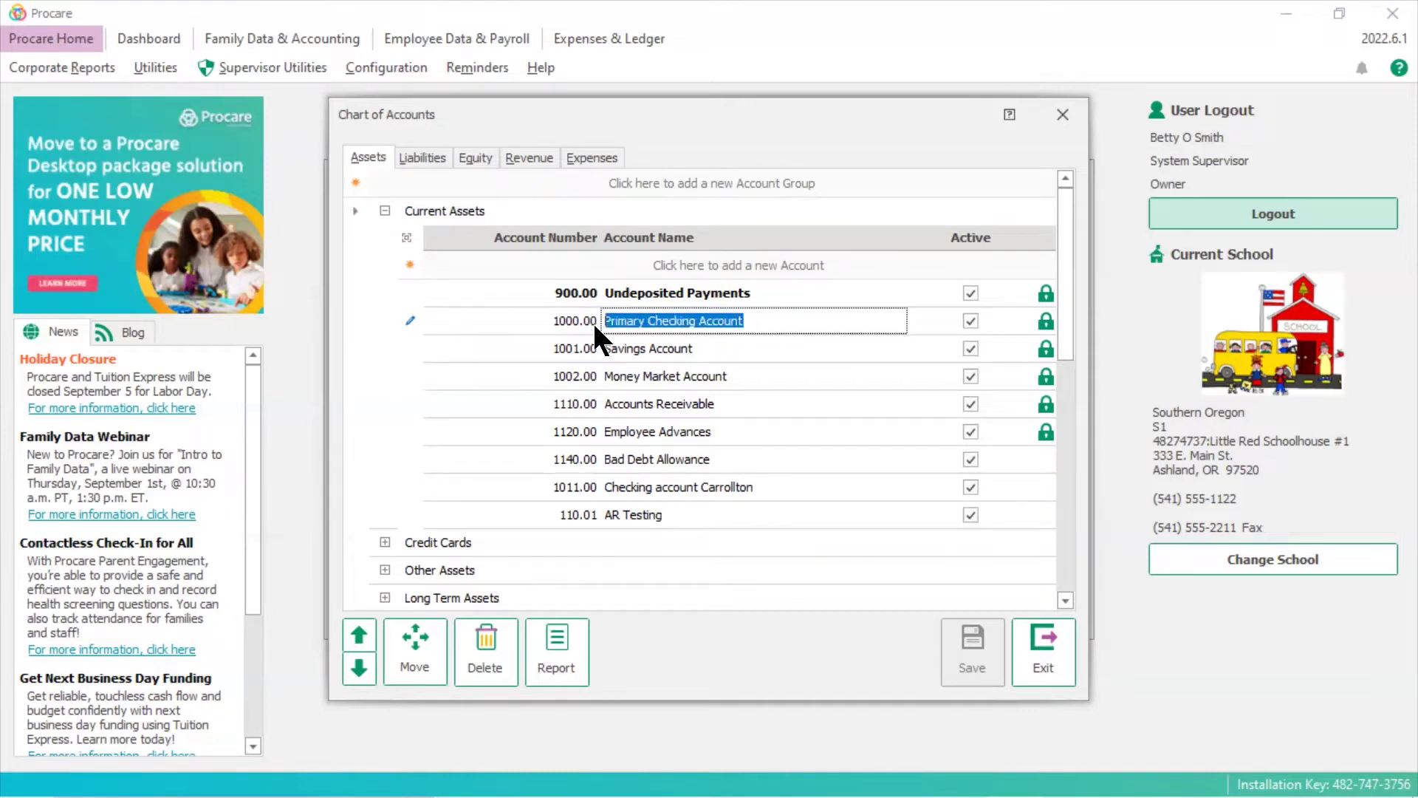
text(C)
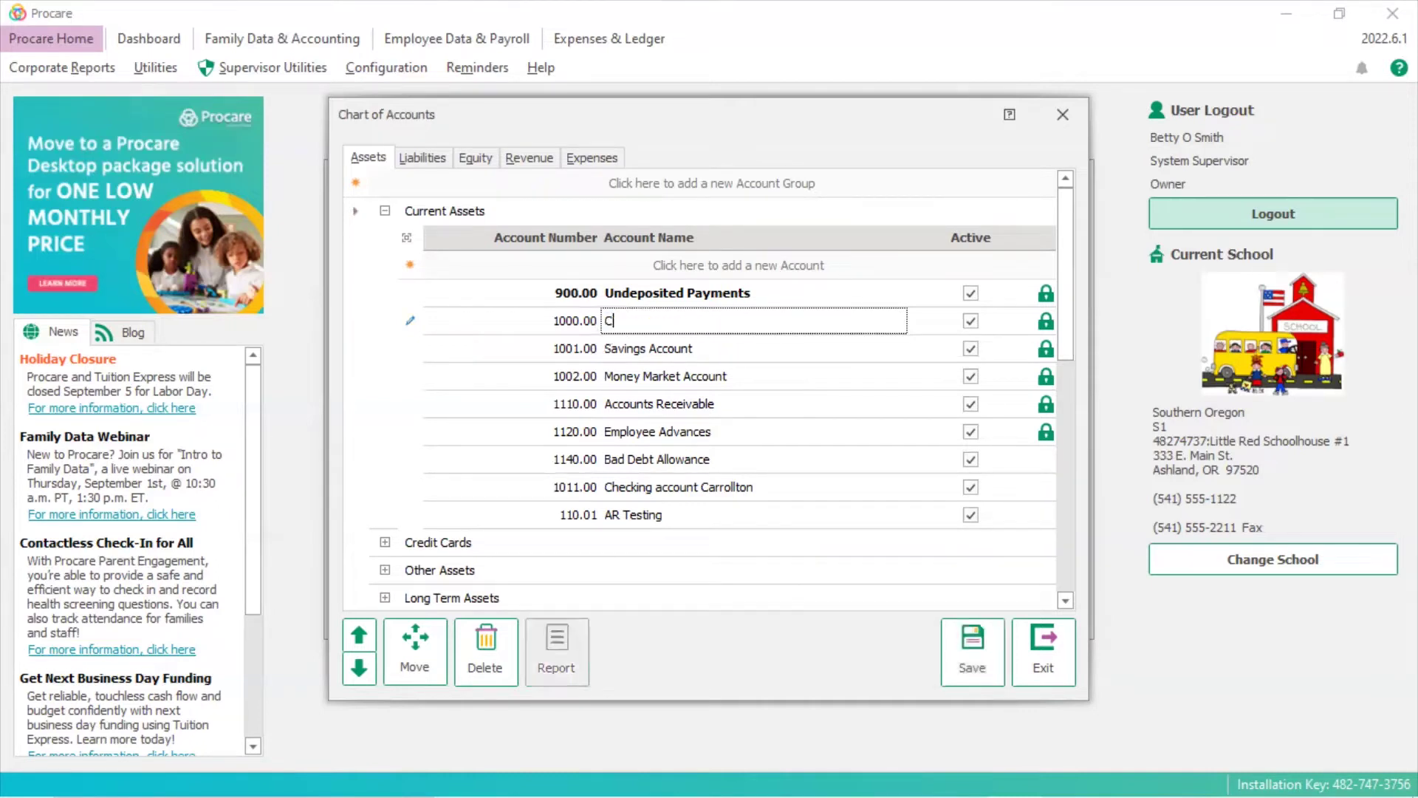
text(hase checking account)
click(972, 643)
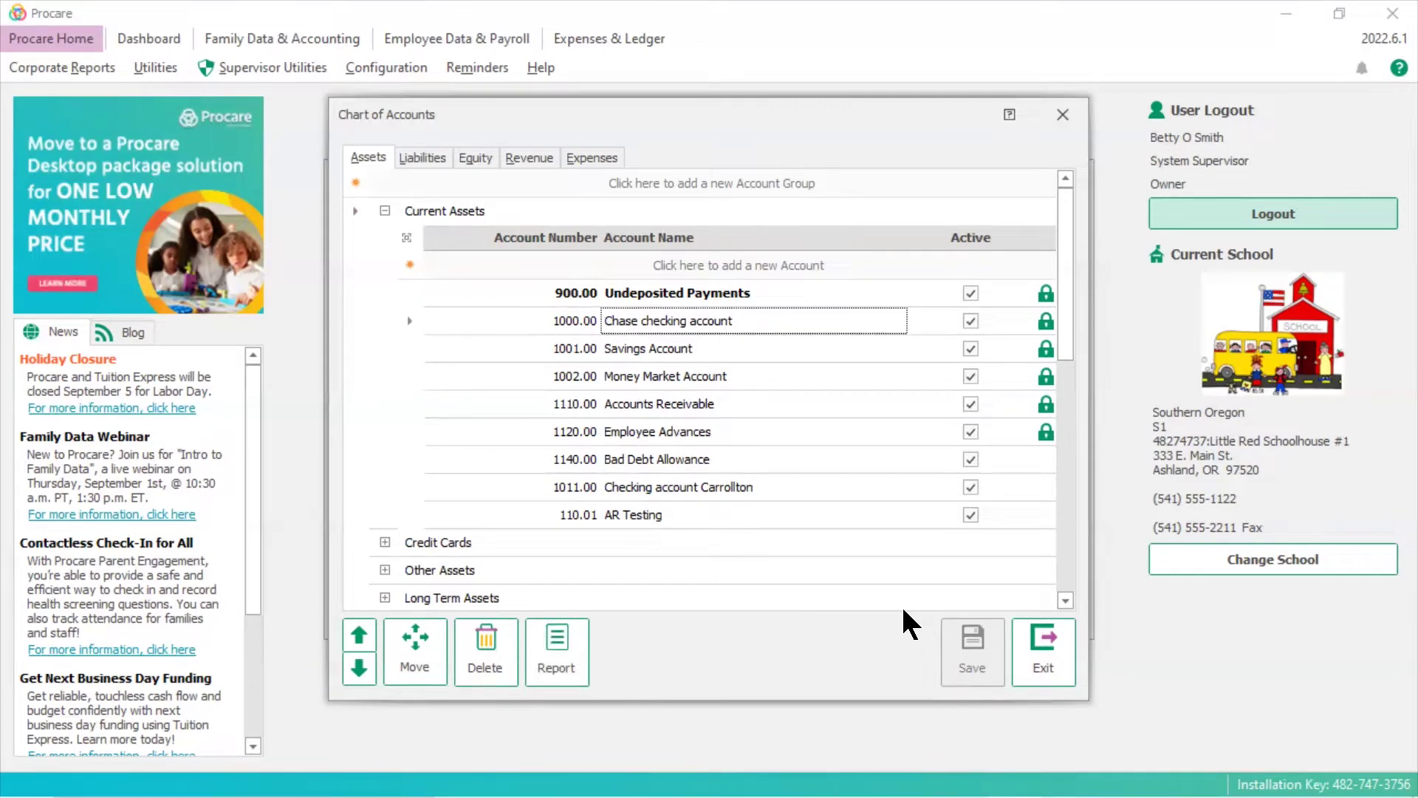
click(569, 266)
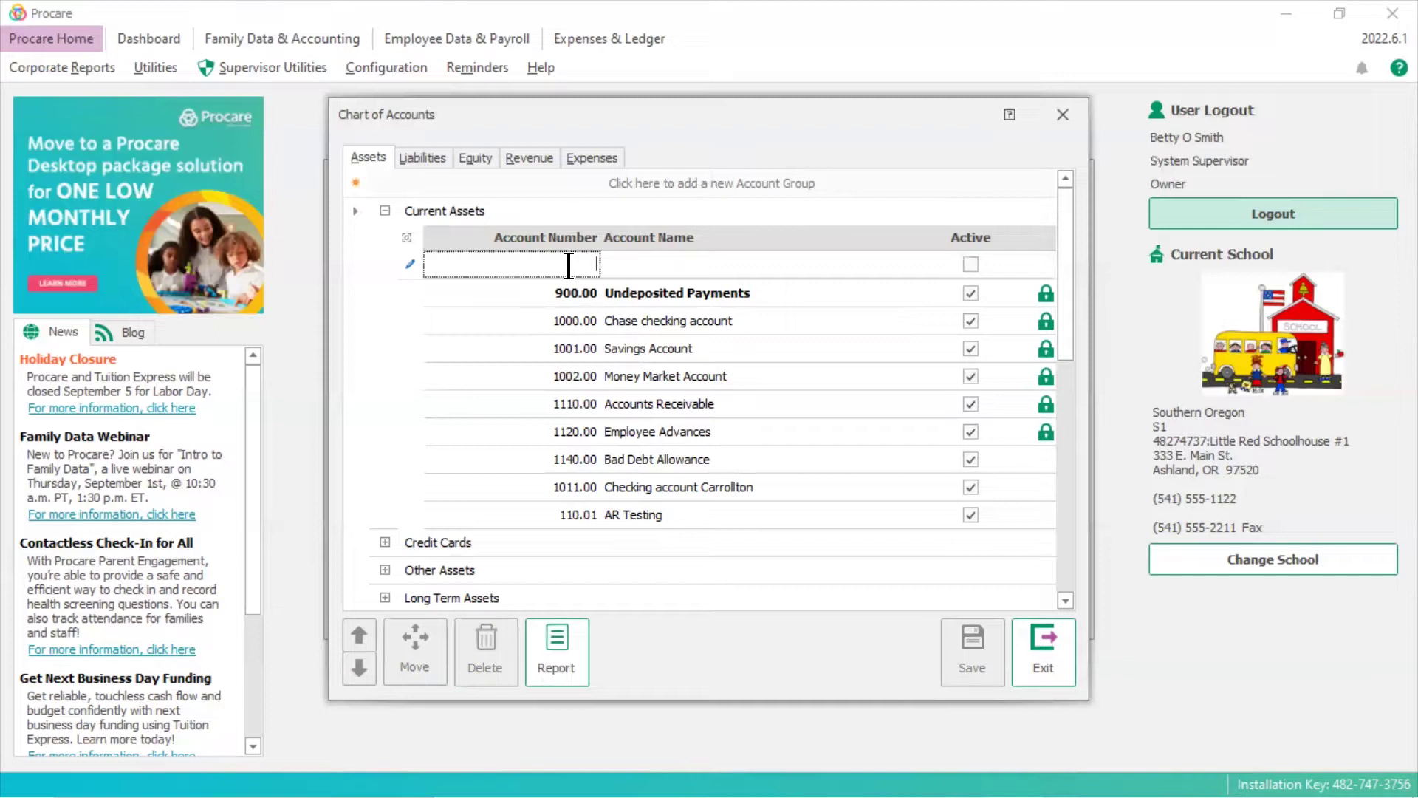
Try adding account 1000 named 'dhfhf', then discard it after the duplicate-number error.
text(1)
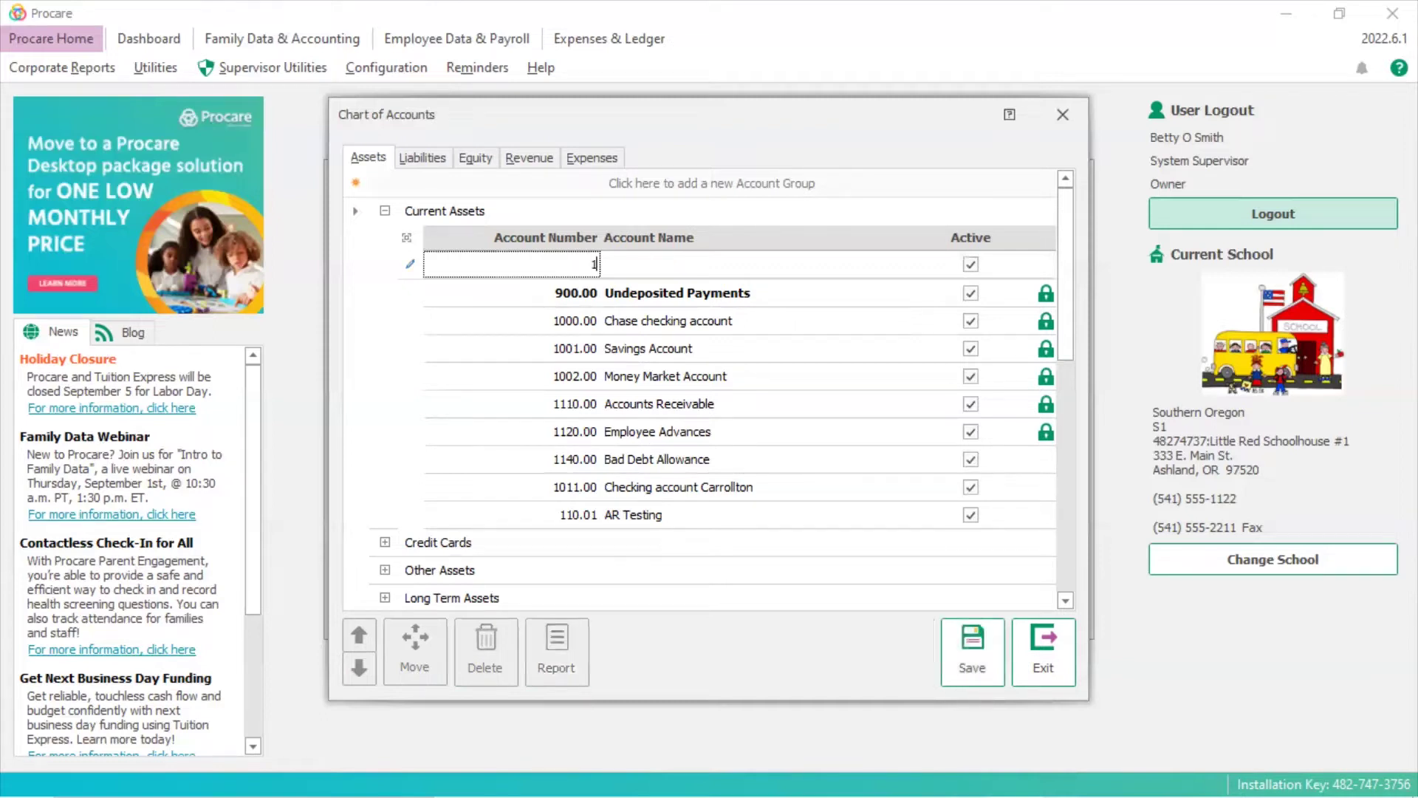
text(000)
key(Tab)
text(dhfhf)
click(988, 651)
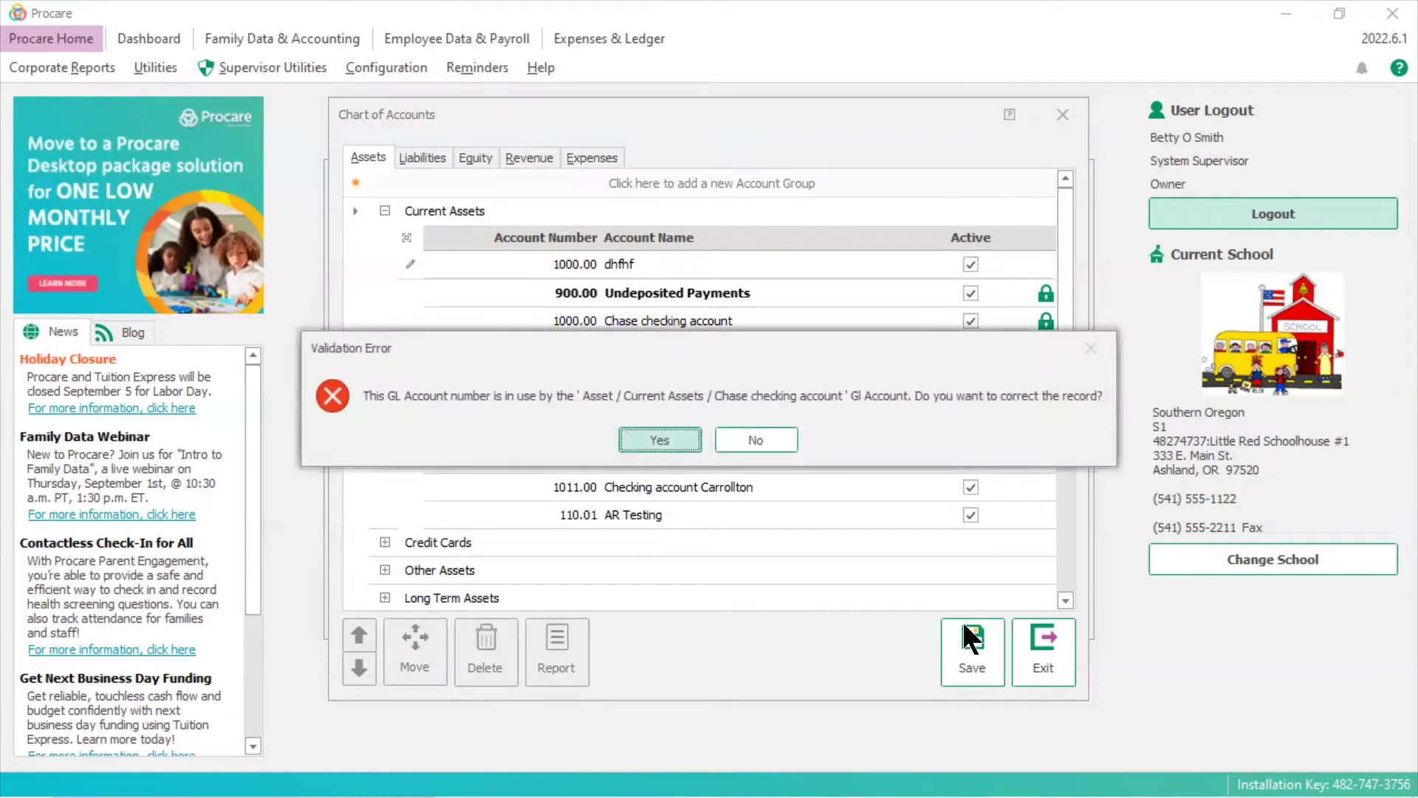
click(769, 443)
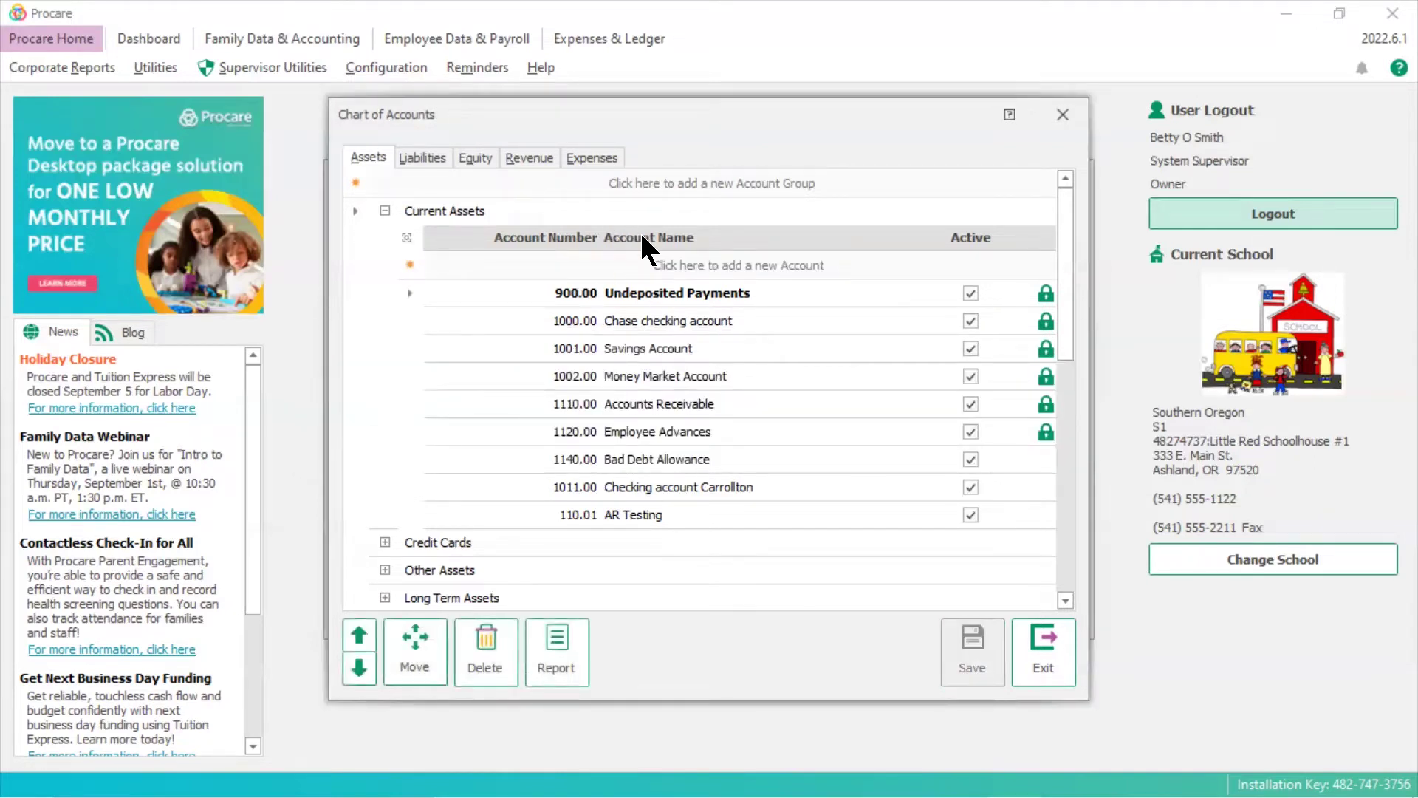
click(583, 264)
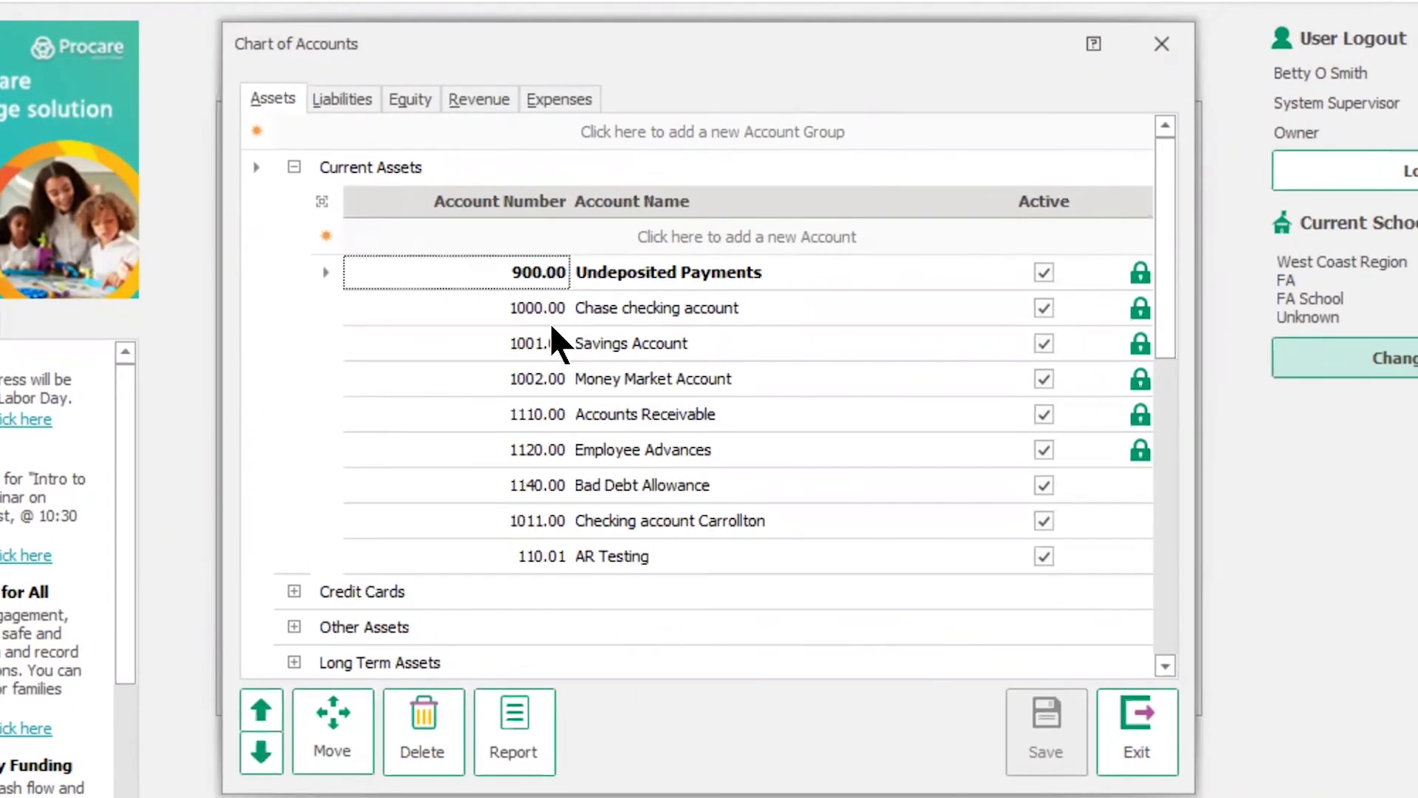
Show the Revenue accounts and expand Revenue From Services, listing 4000.00 Tuition through 4045.00.
click(477, 99)
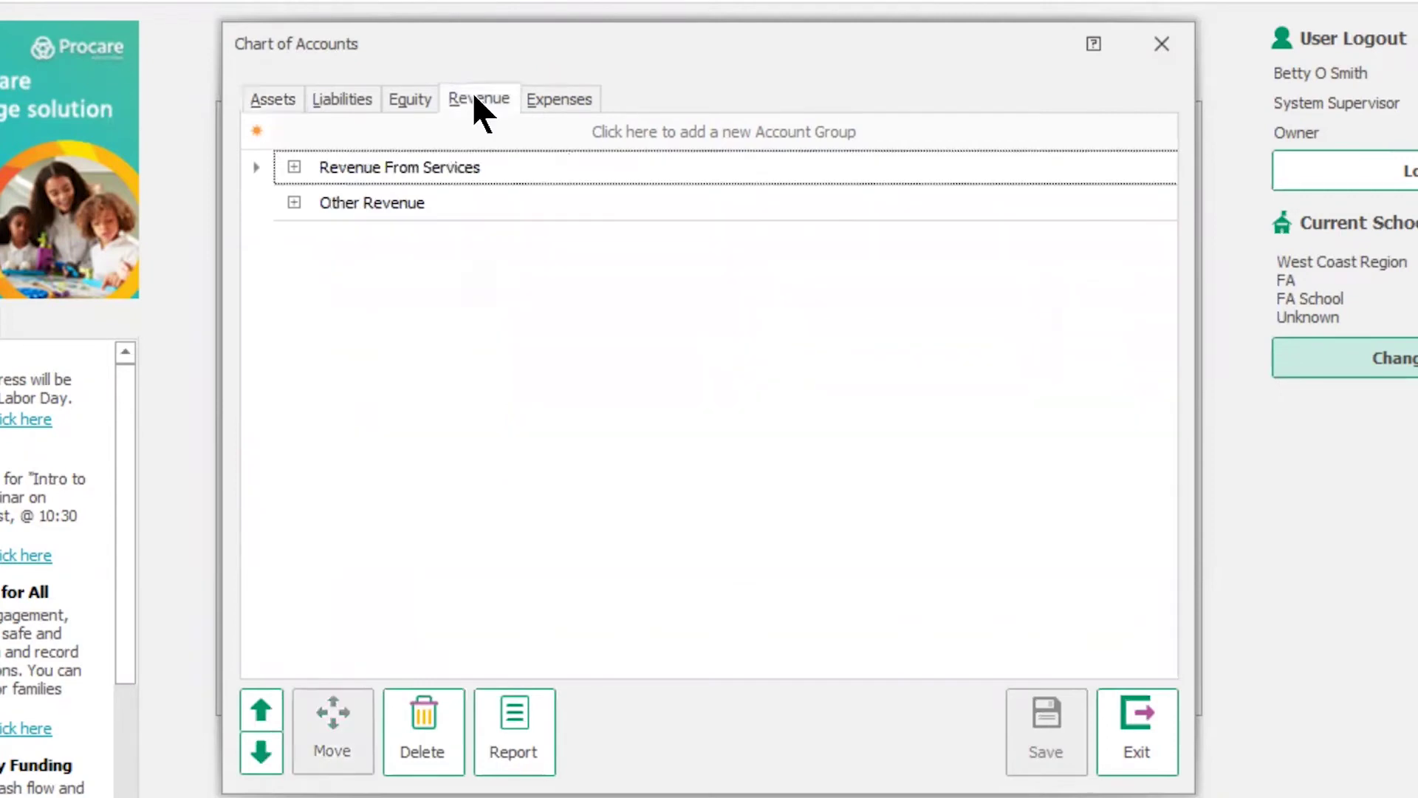
click(294, 167)
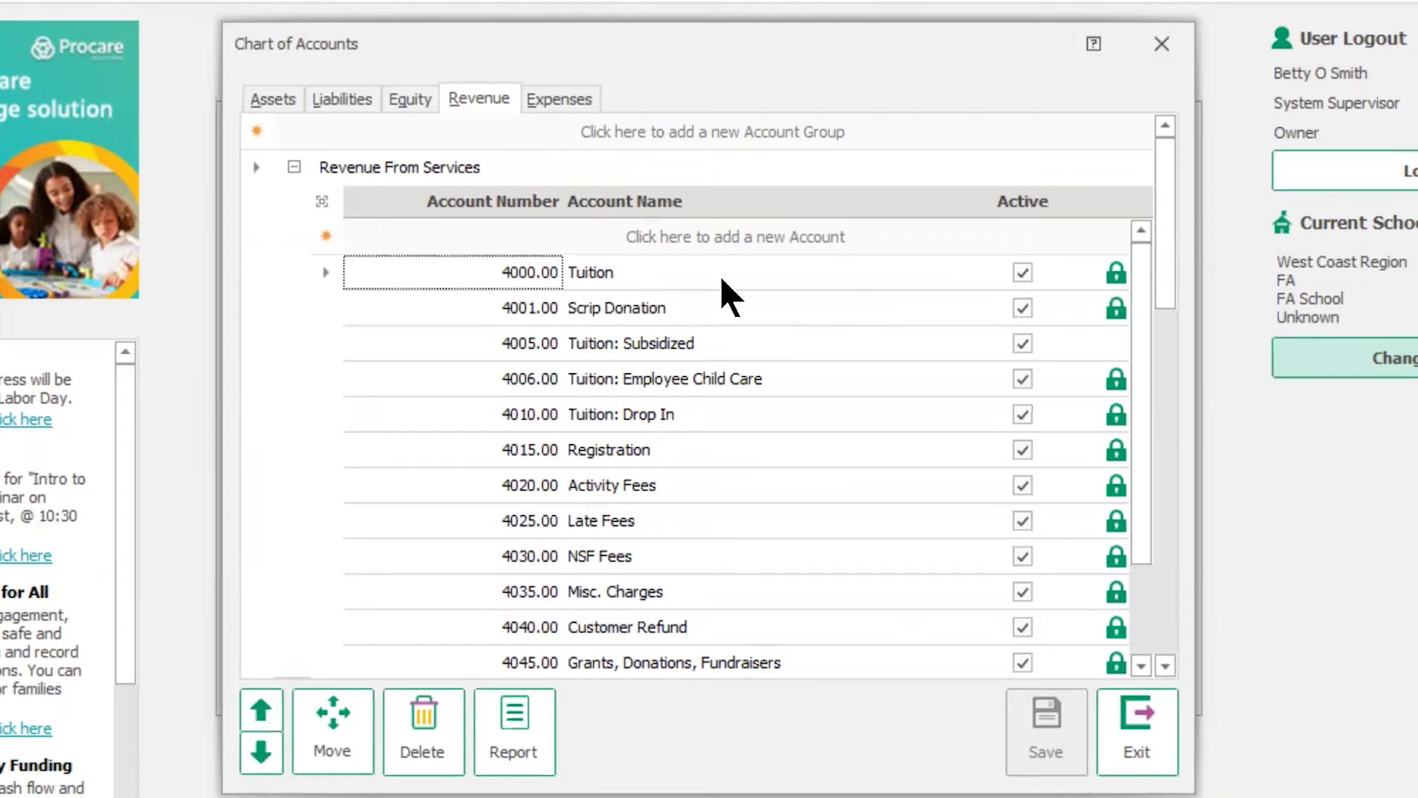
click(415, 730)
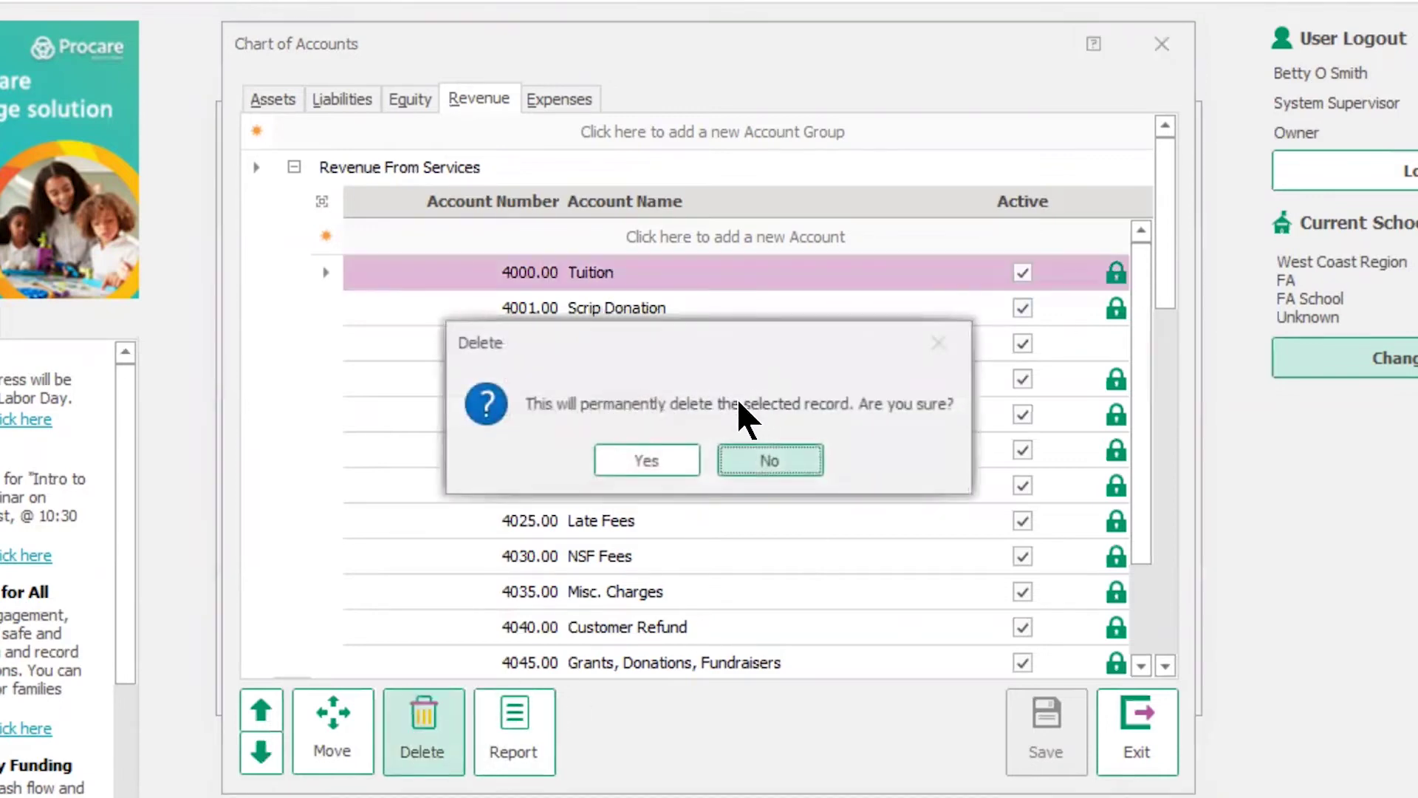
click(639, 456)
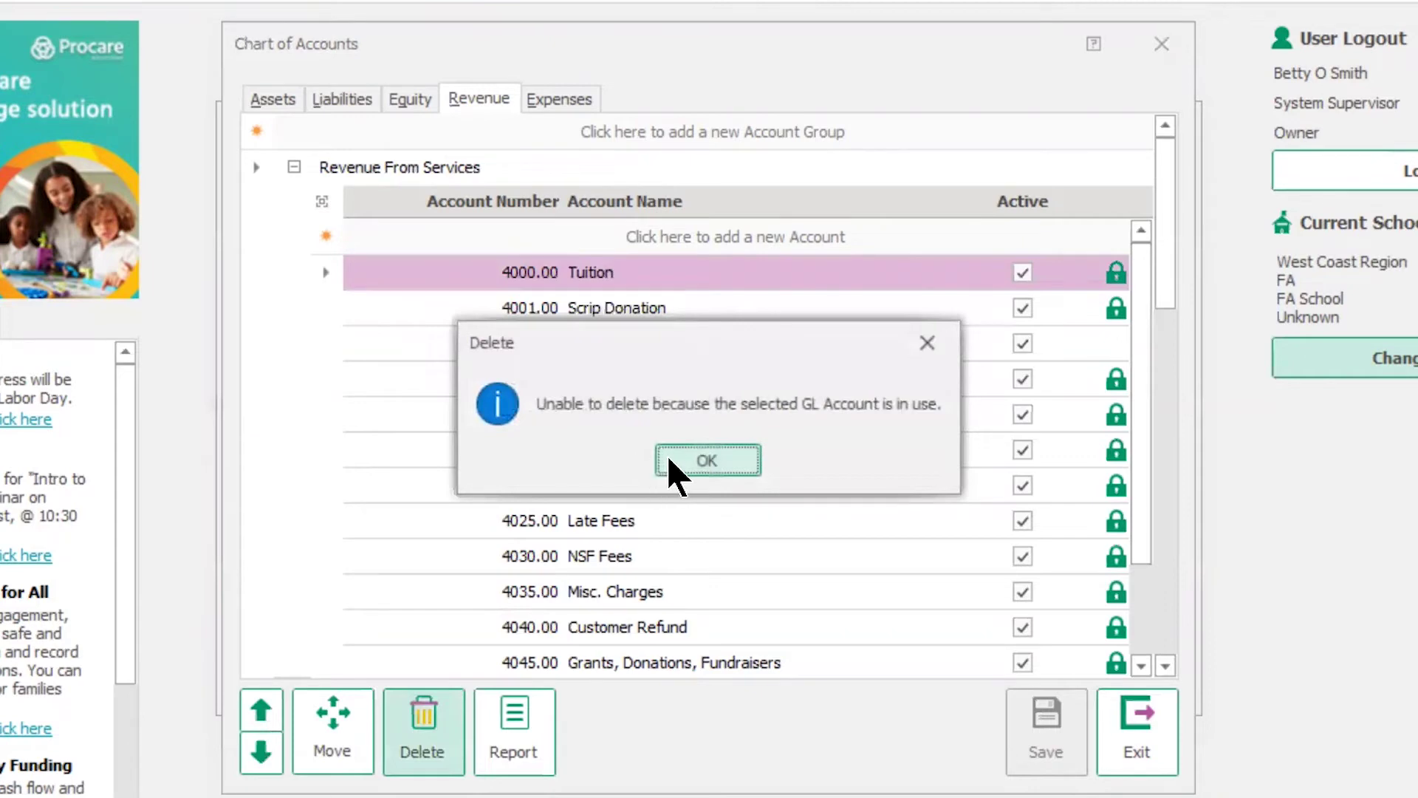
click(667, 457)
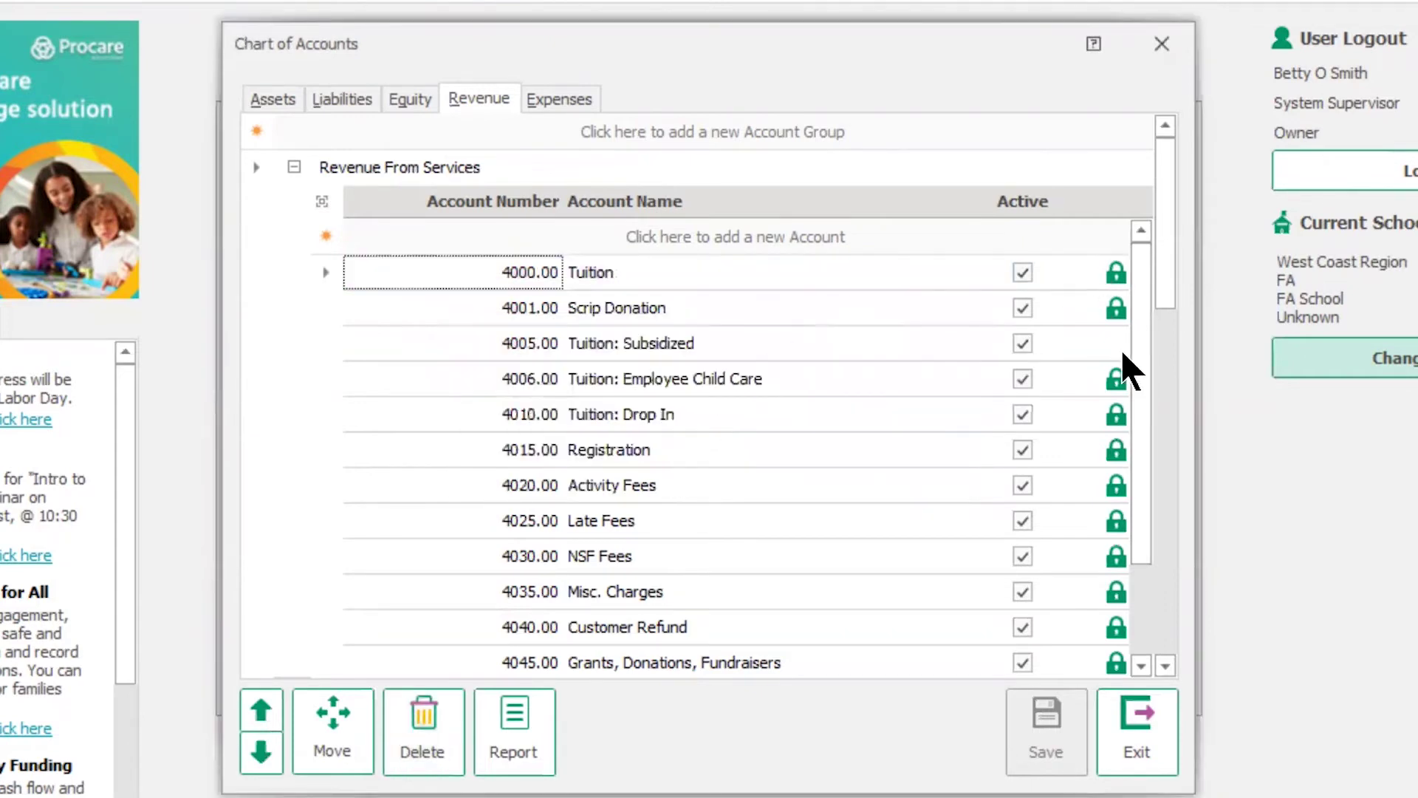
click(1112, 347)
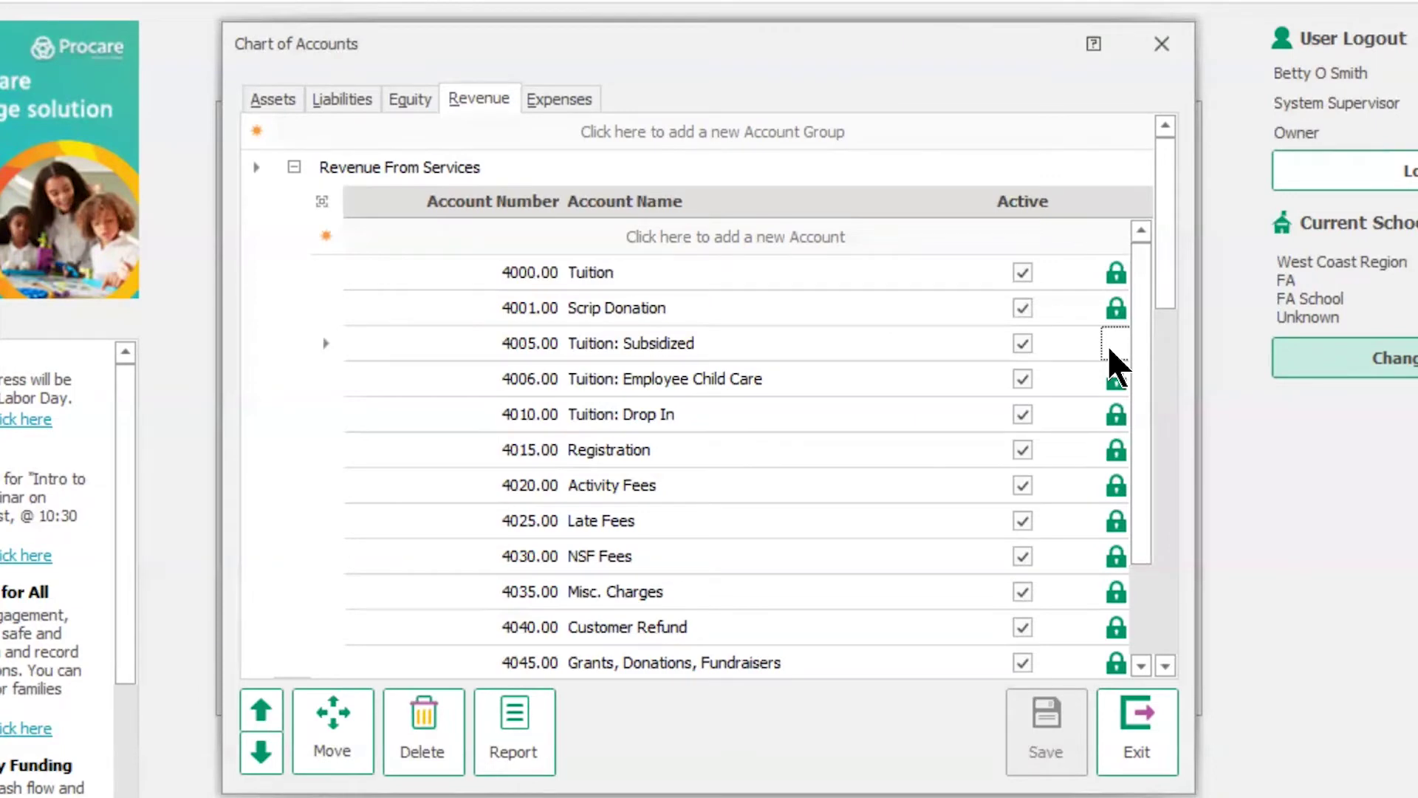
click(1116, 274)
click(648, 268)
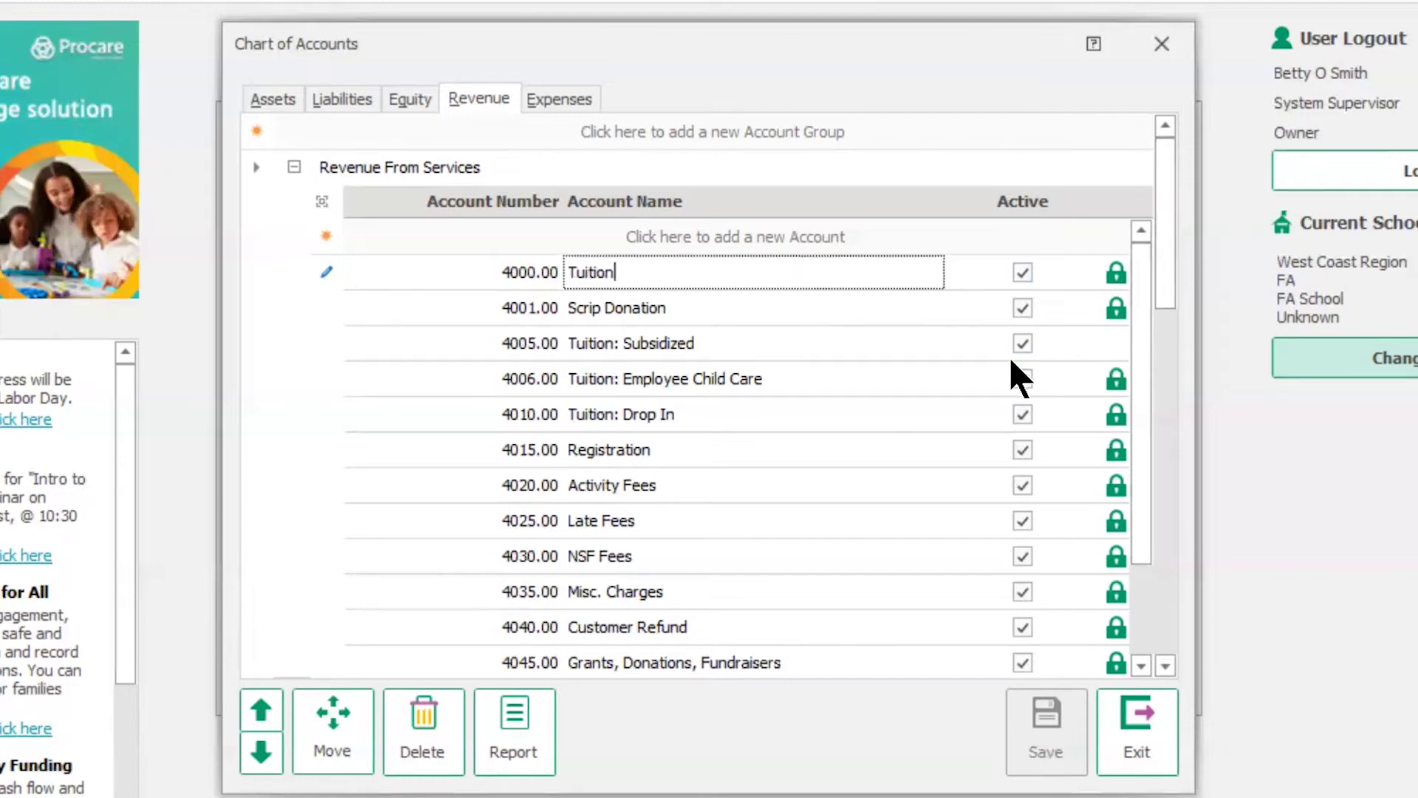
click(1098, 351)
click(1119, 347)
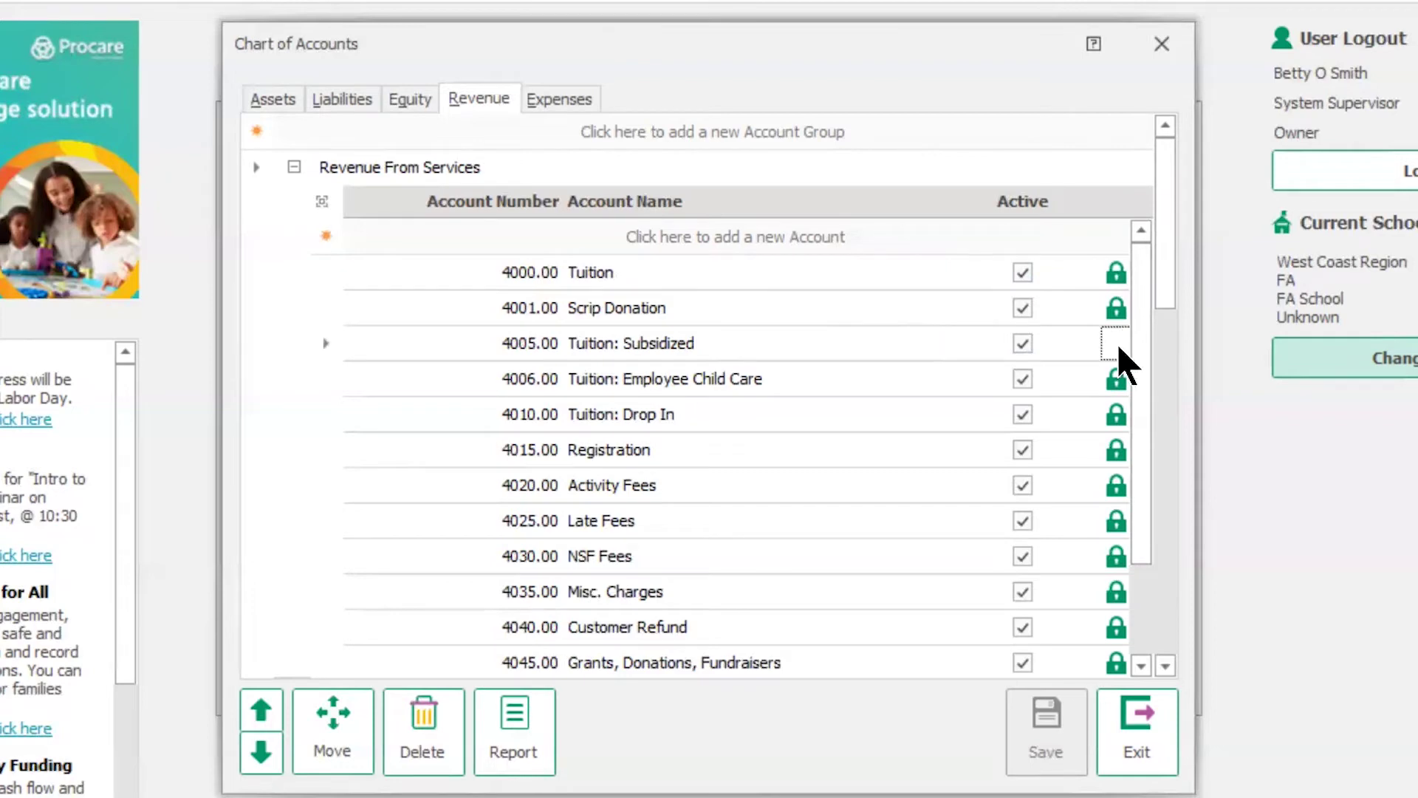
click(710, 343)
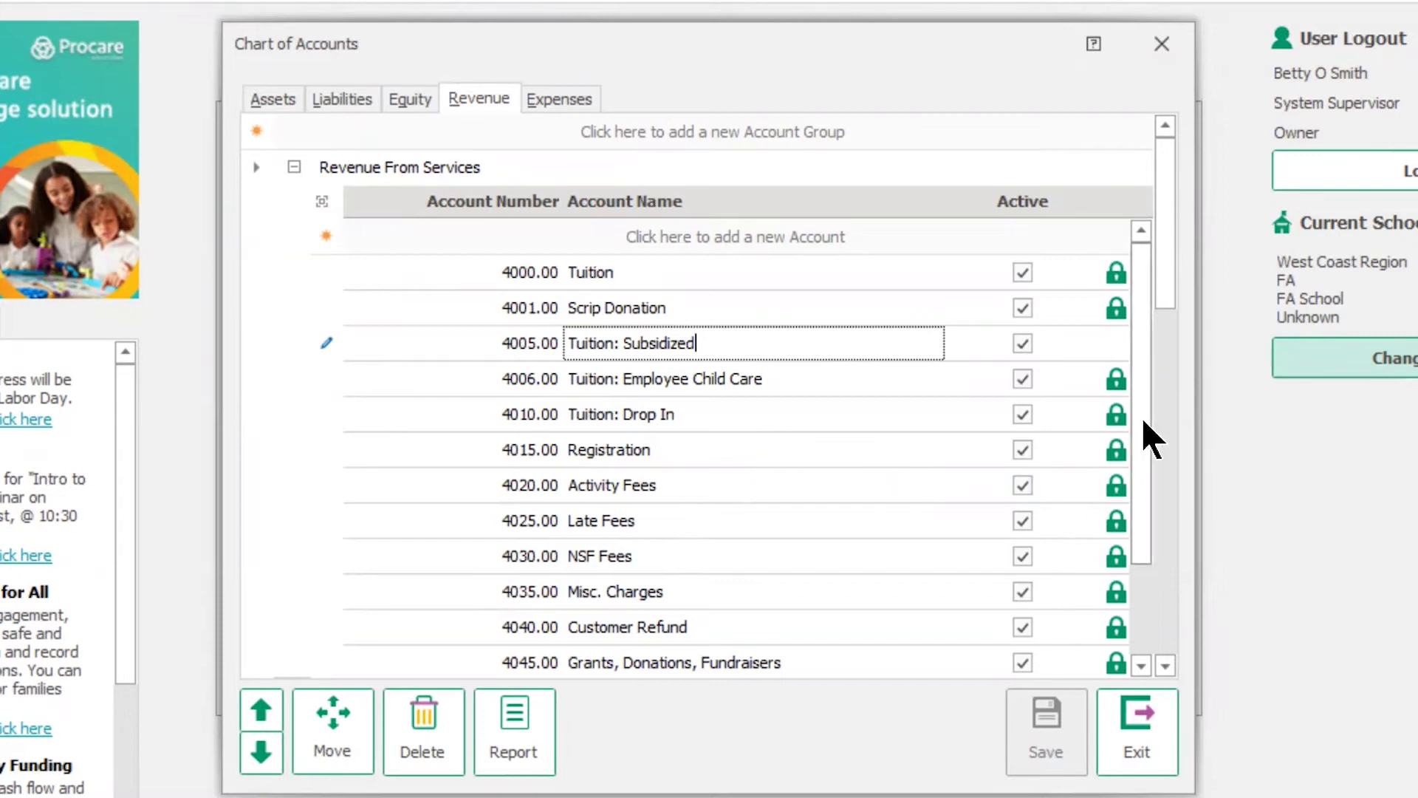
scroll(1142, 418, down, 1)
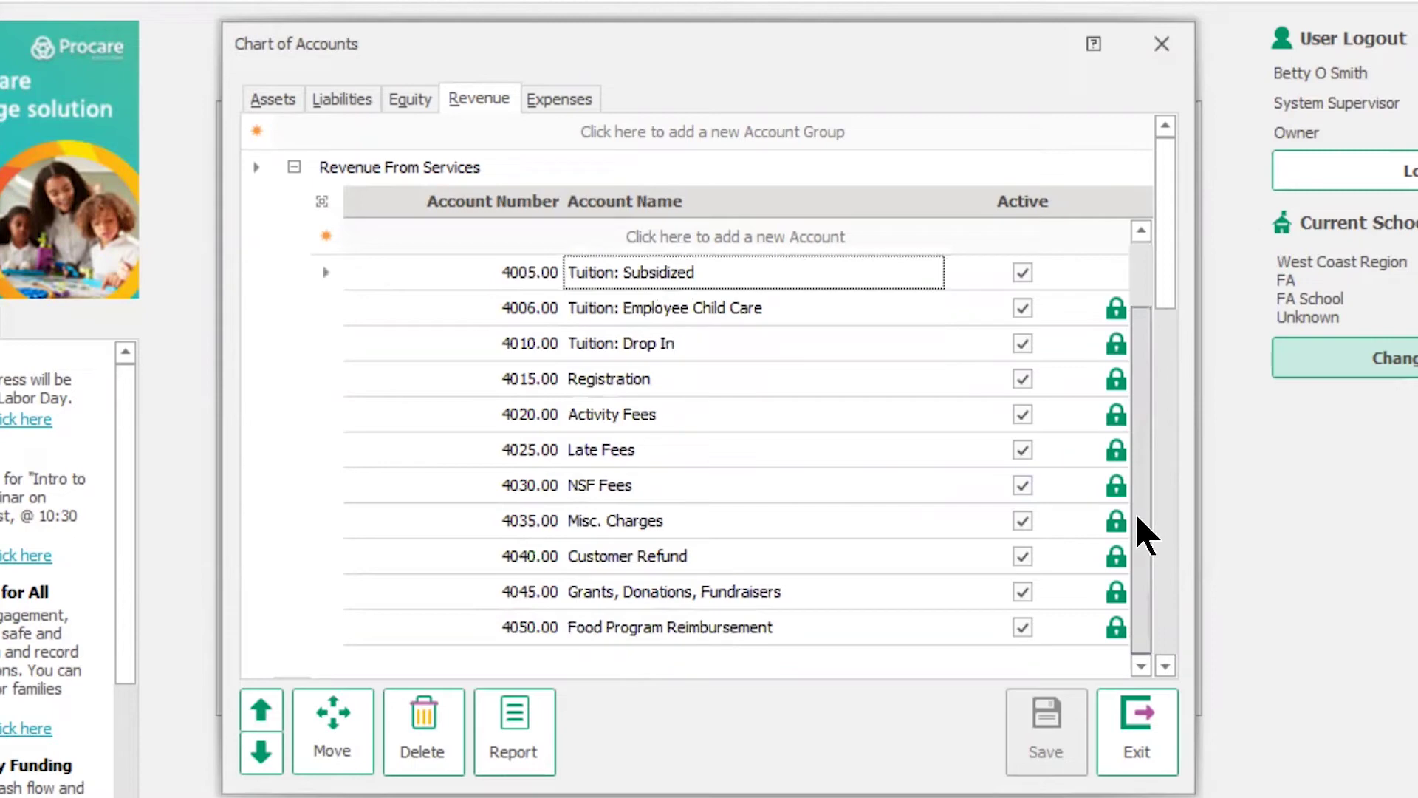
Reposition Food Program Reimbursement directly above Grants, Donations, Fundraisers.
click(581, 629)
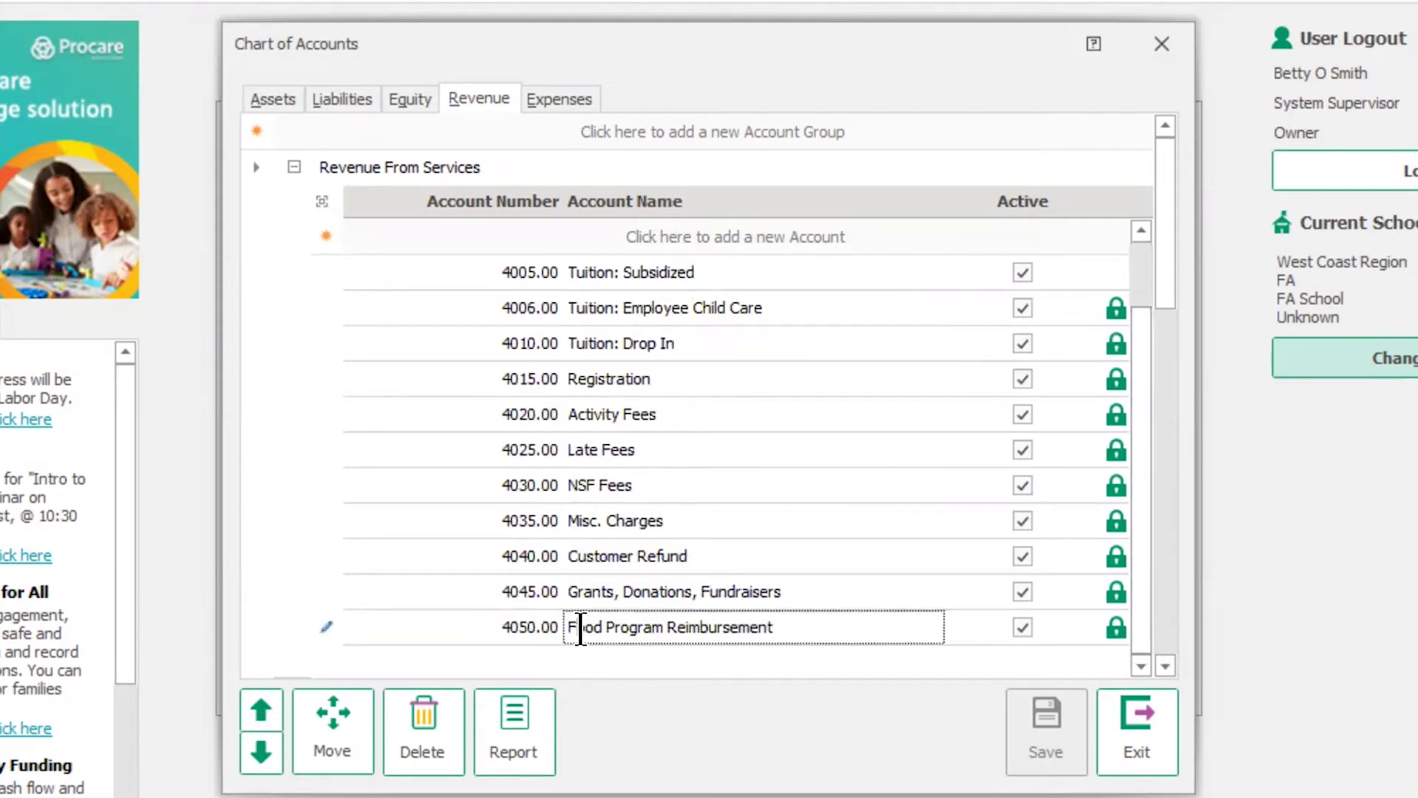
click(260, 711)
click(261, 710)
click(260, 711)
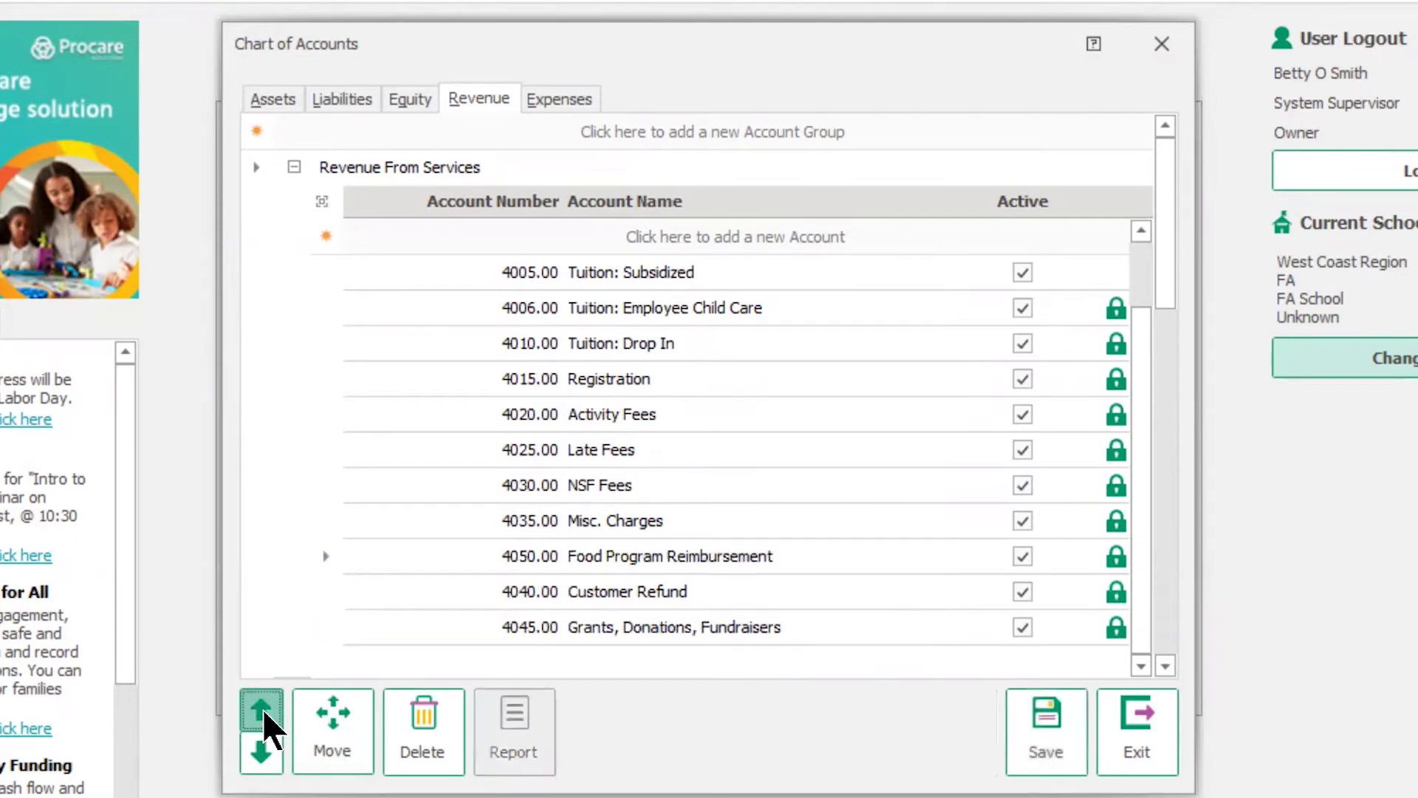
click(263, 752)
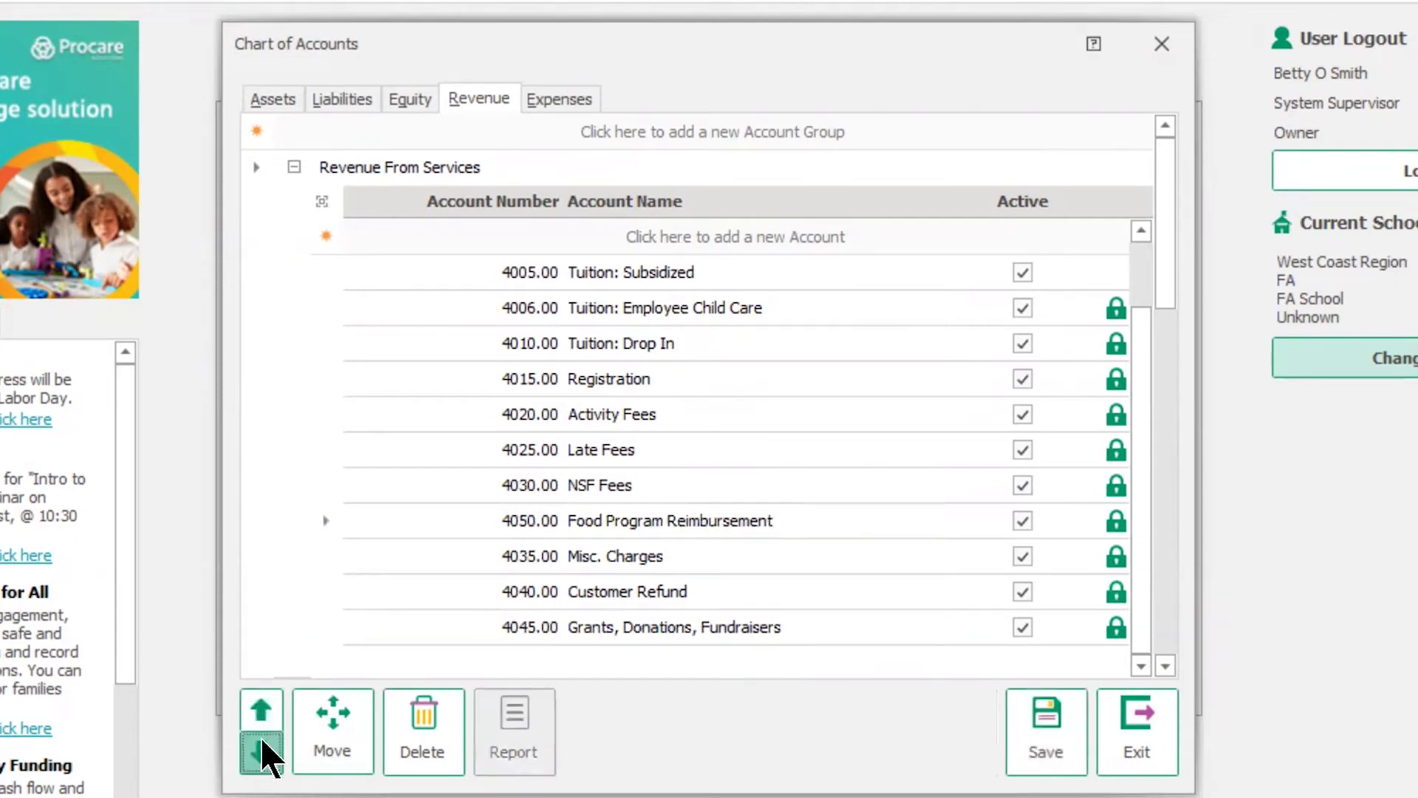
click(263, 752)
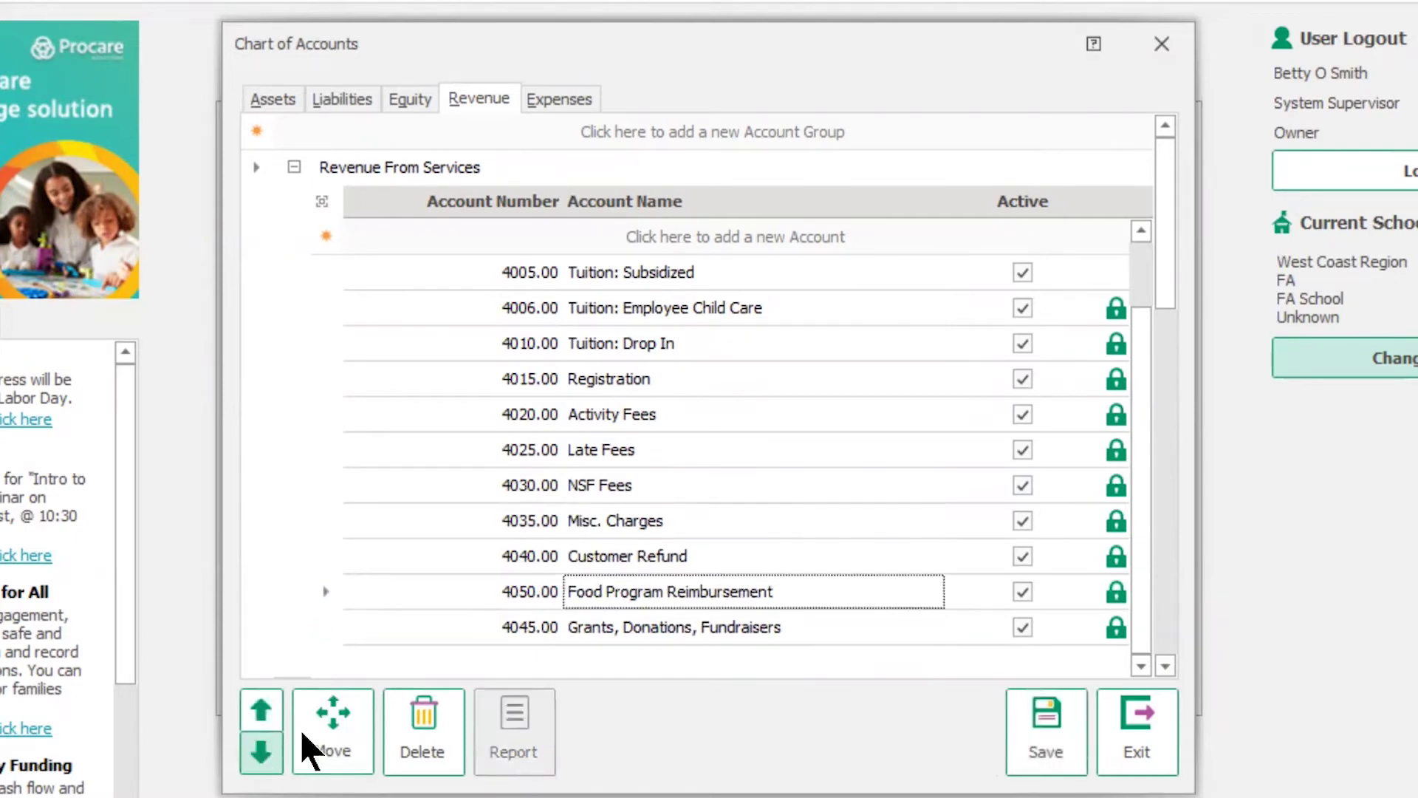
Move NSF Fees up, then return it to its original spot below Late Fees.
click(639, 486)
click(260, 707)
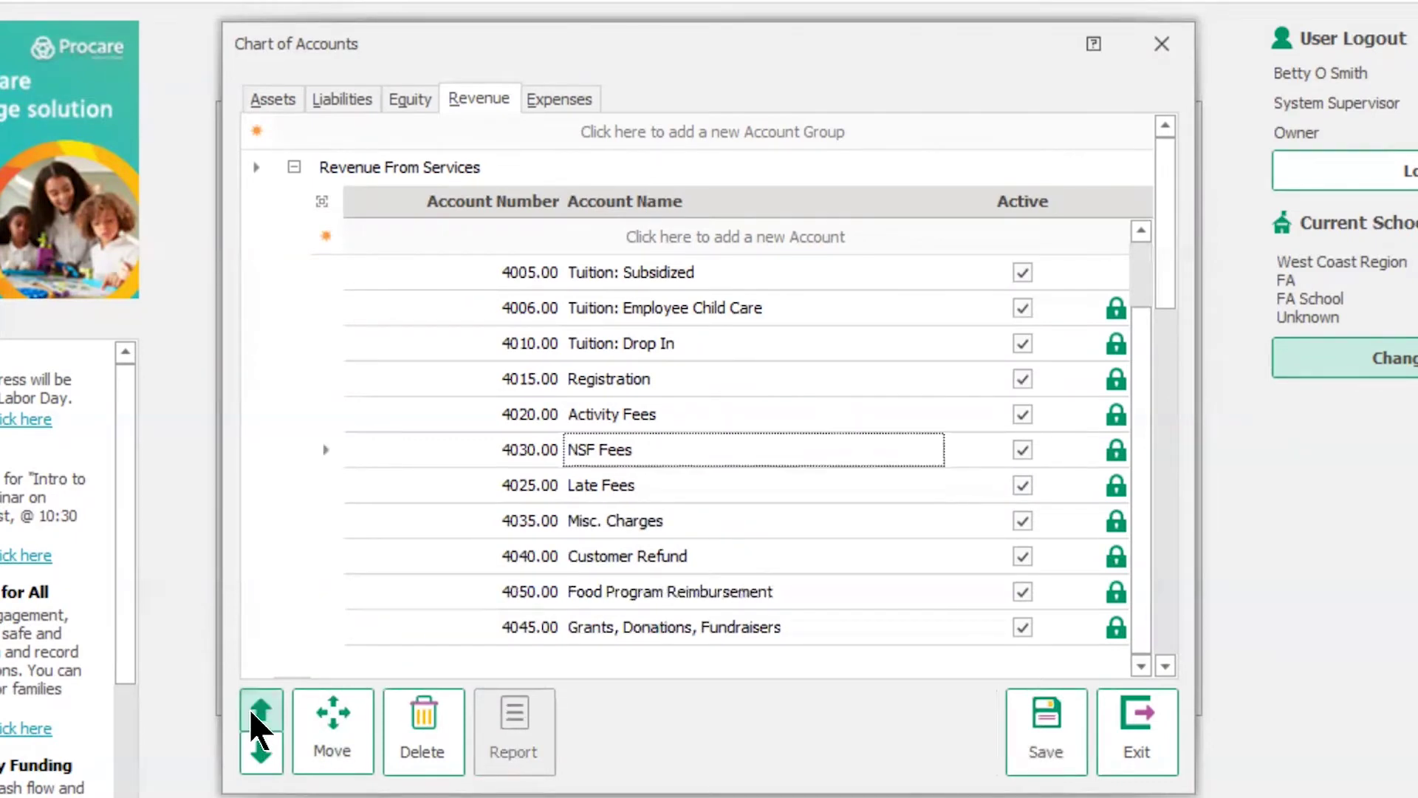
click(260, 708)
click(261, 752)
click(261, 752)
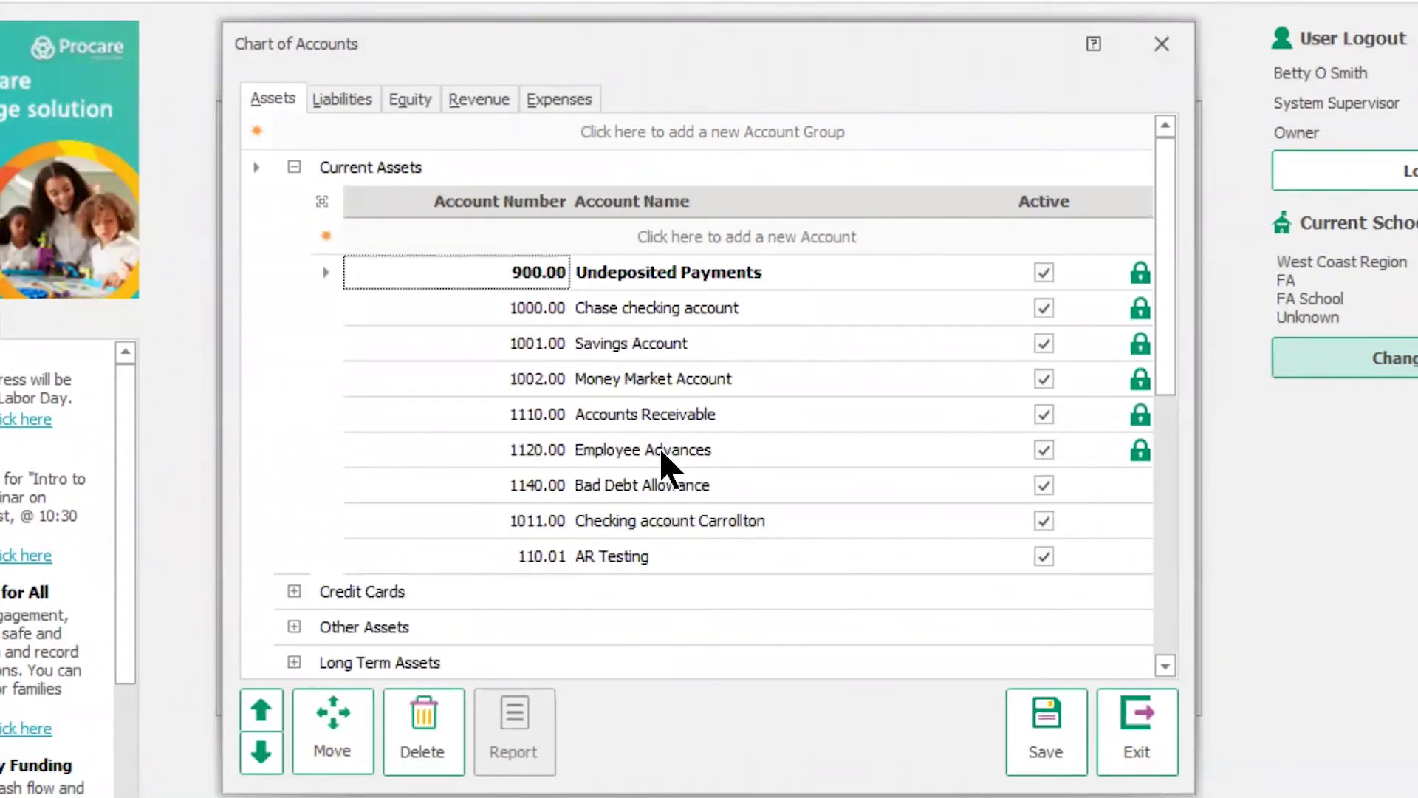
Move Chase checking account to Other Assets and back, leaving it last in Current Assets.
click(626, 307)
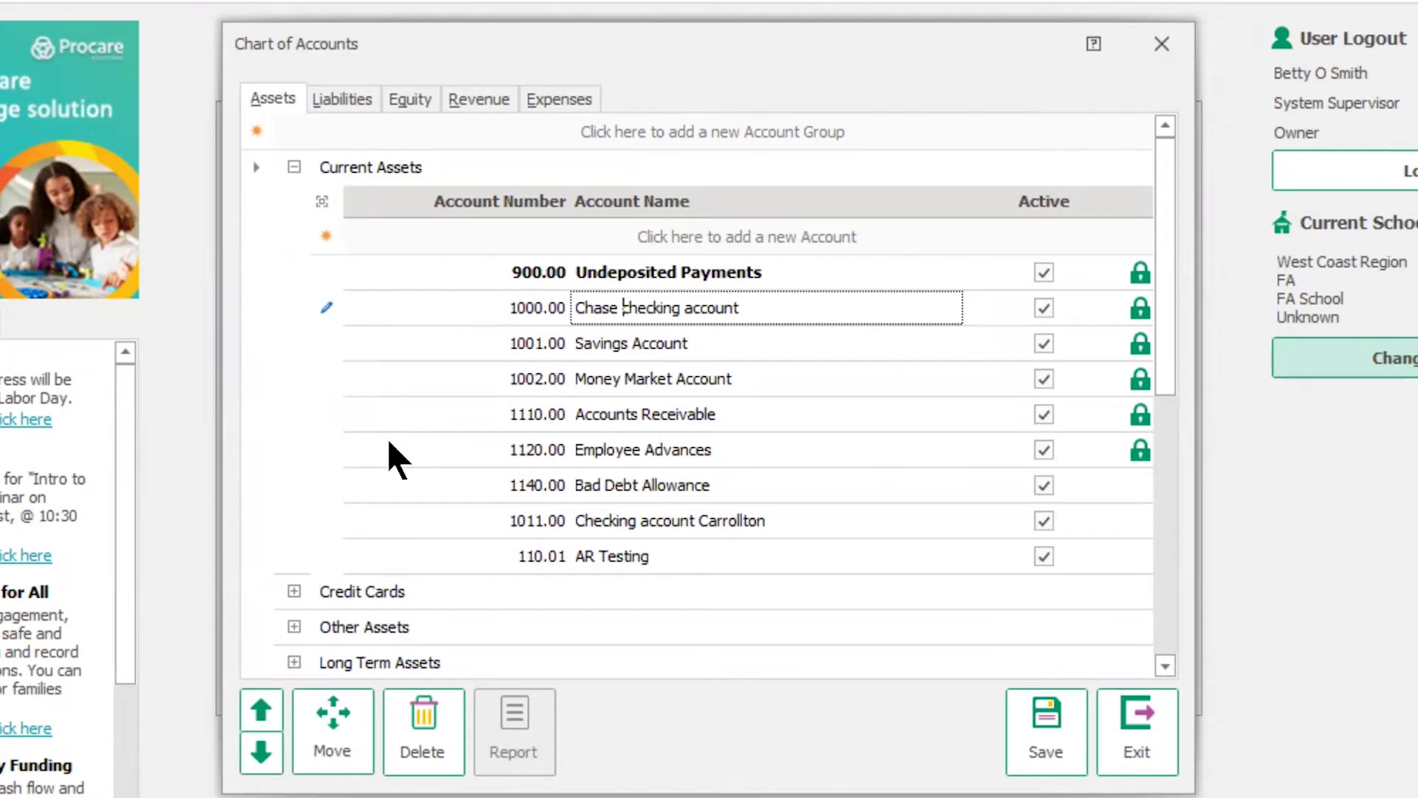
click(331, 752)
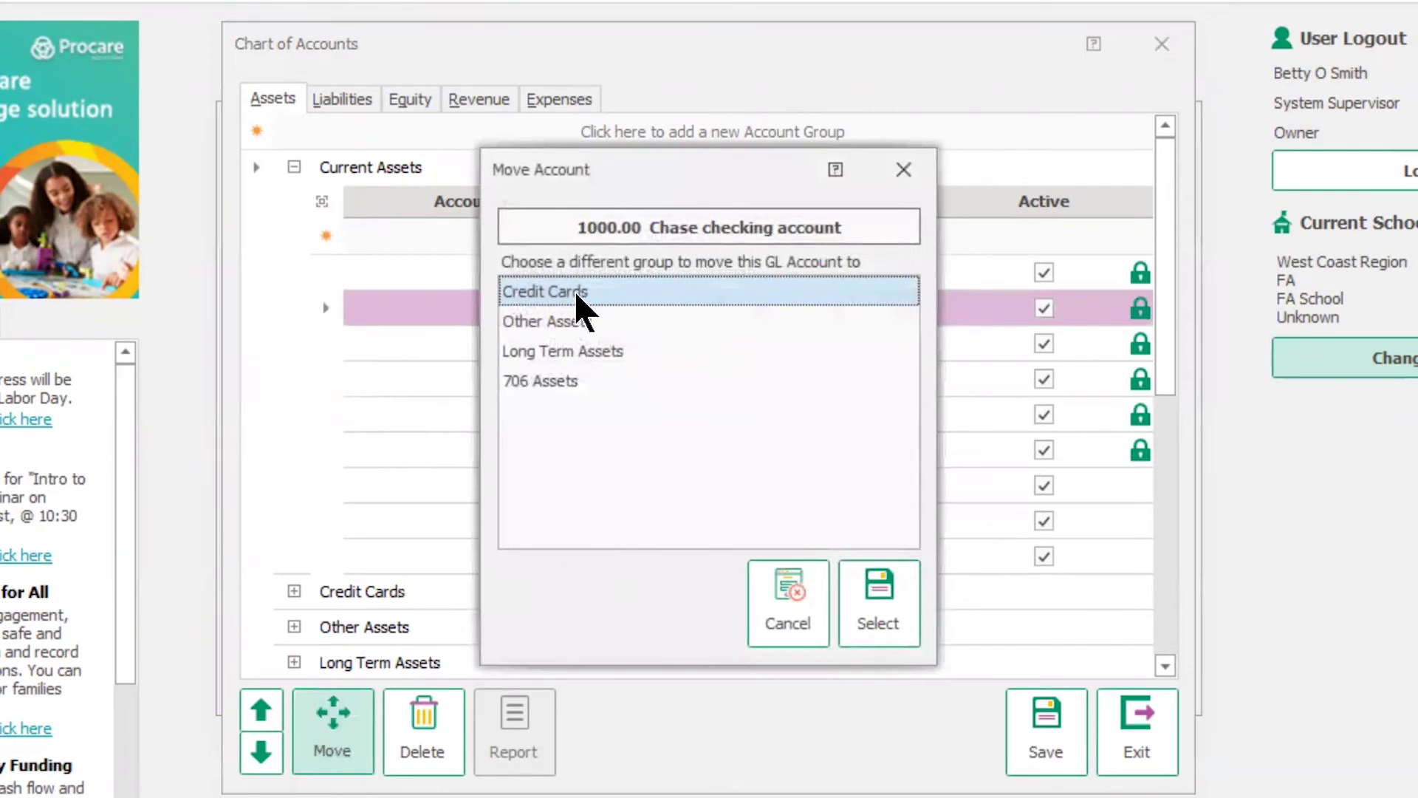
click(566, 323)
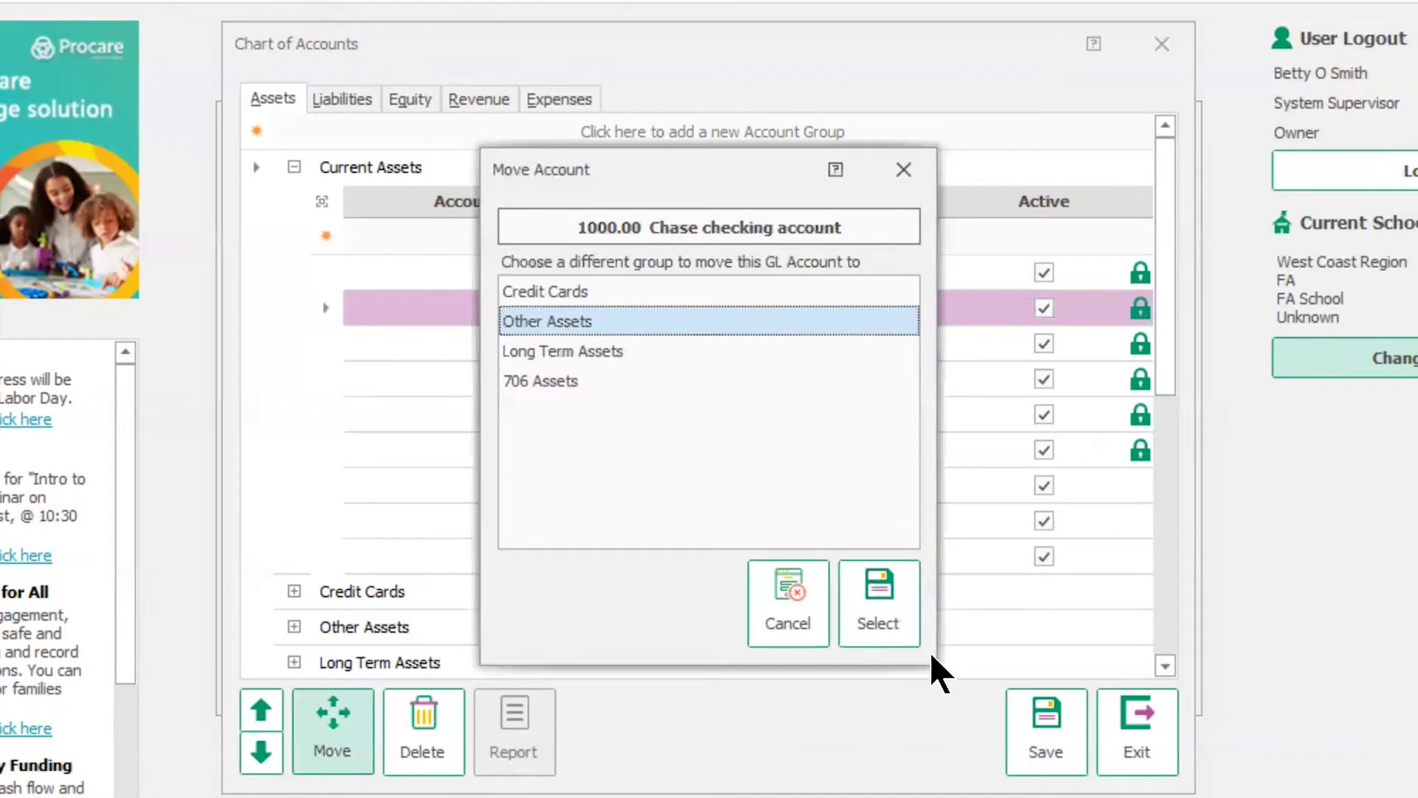
click(903, 624)
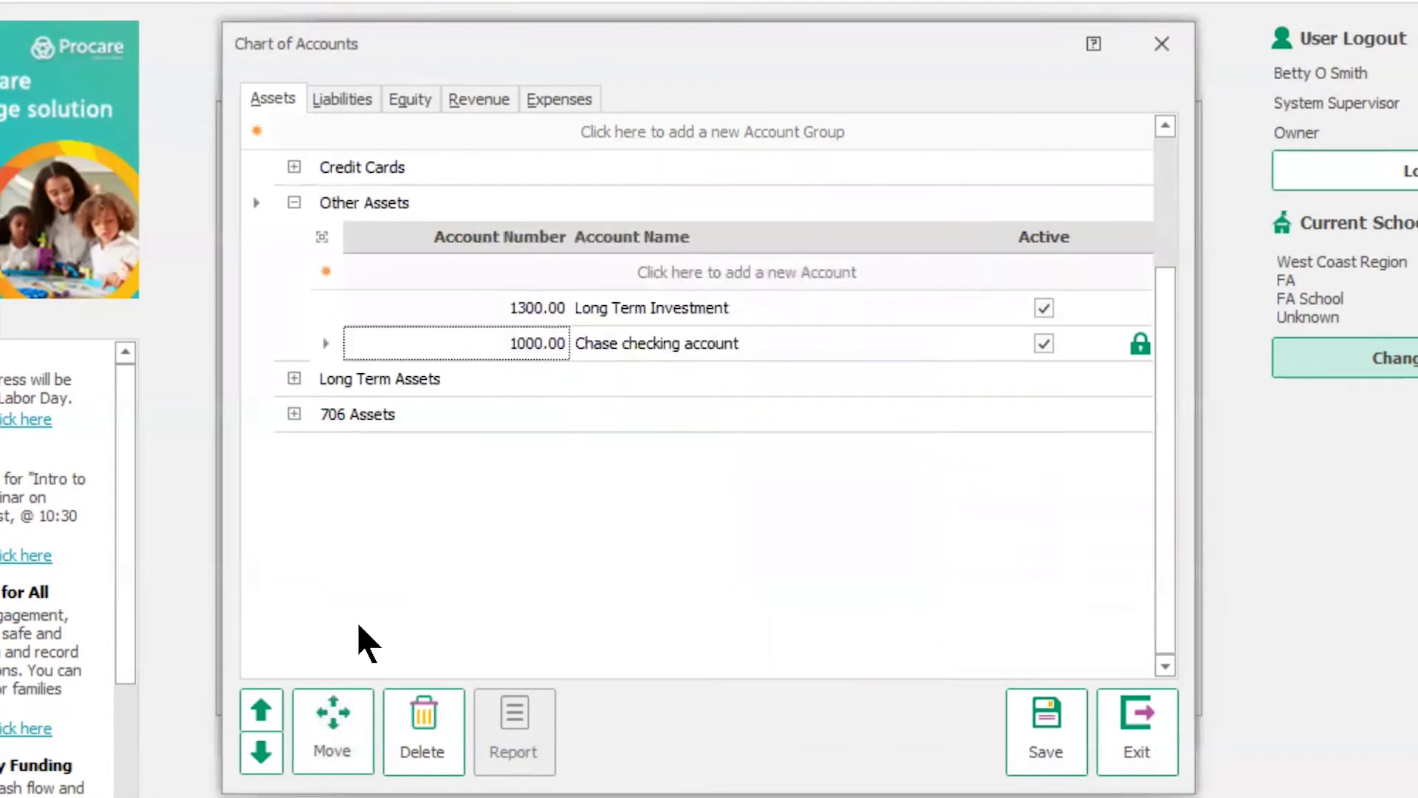
click(313, 729)
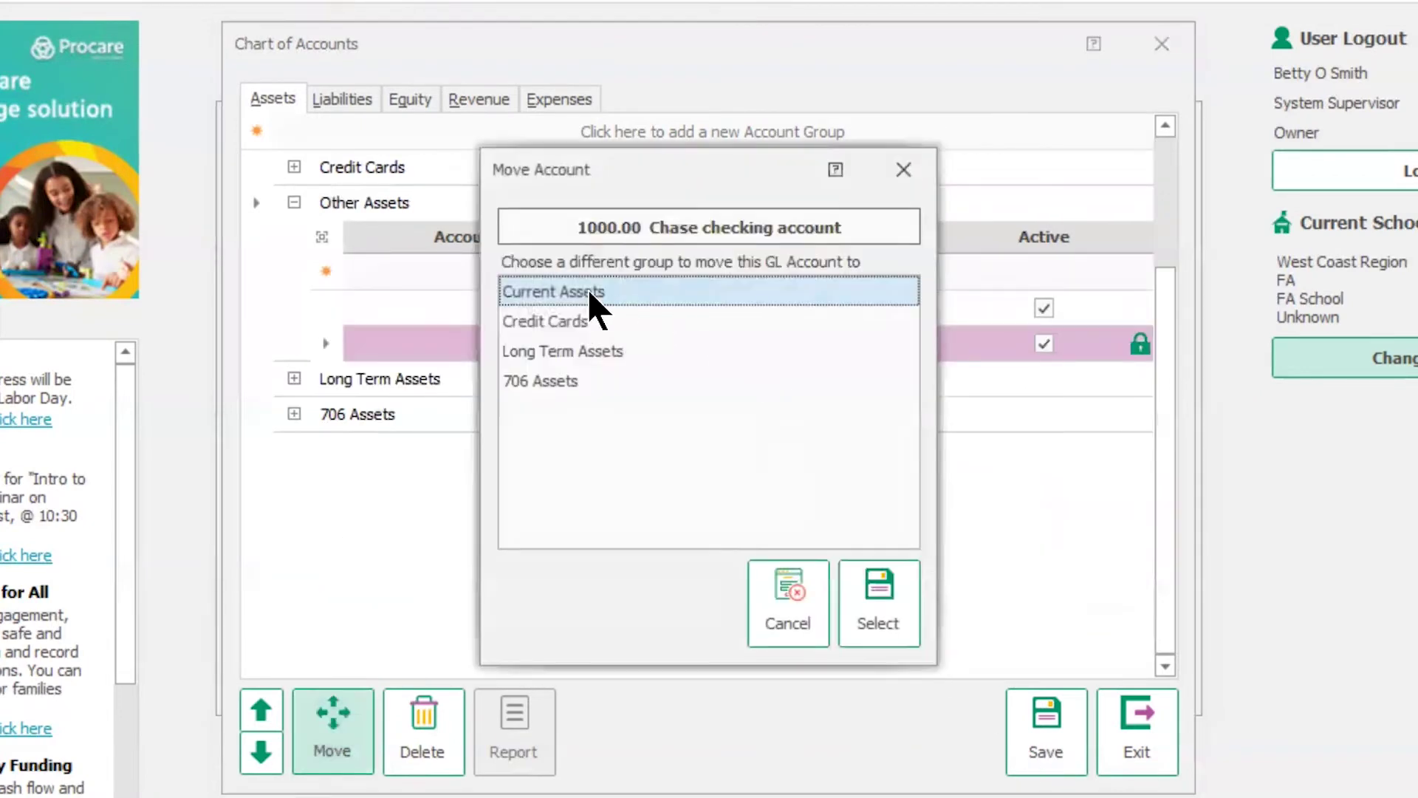
click(887, 599)
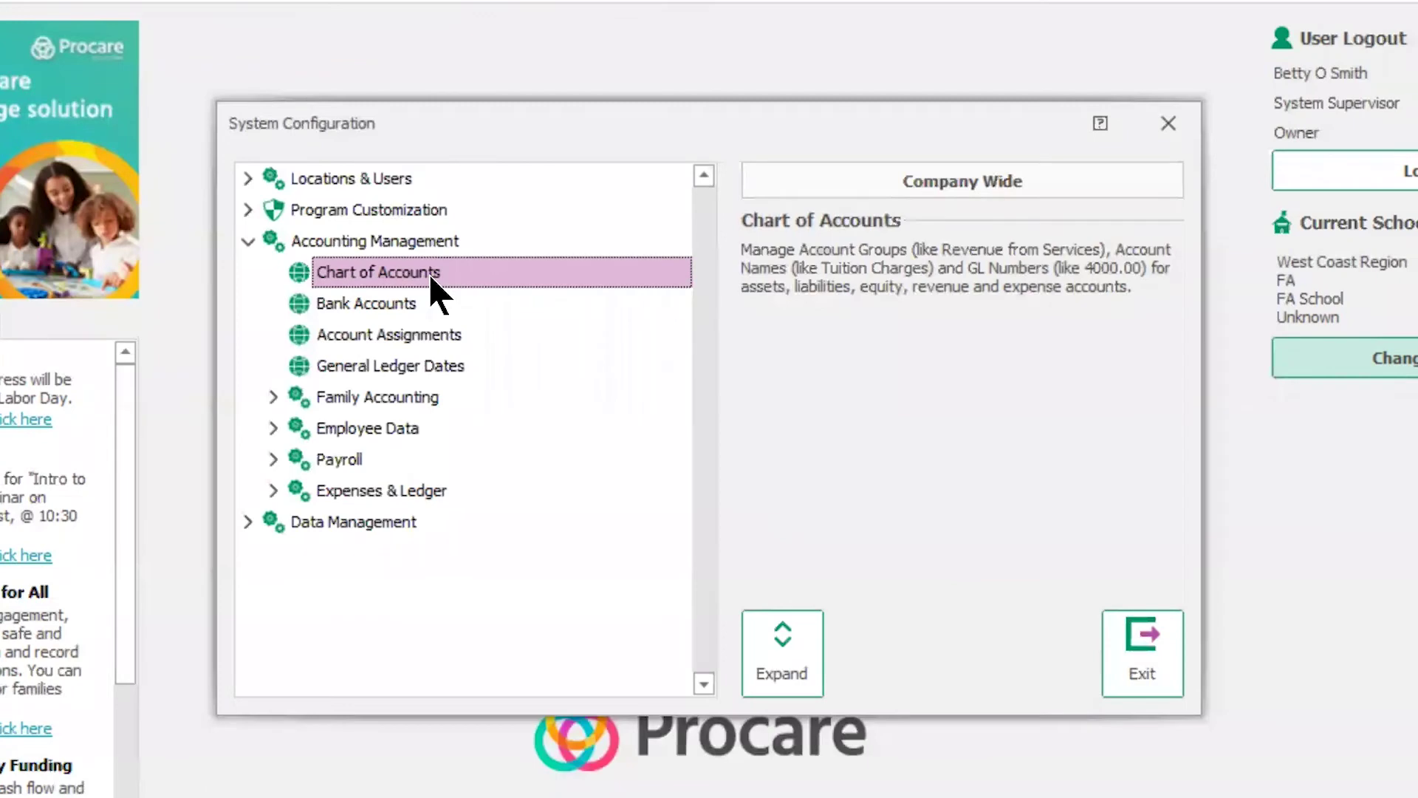
Open Bank Accounts, listing six GL accounts from 1000.00 Chase checking account to 1402.00 AMEX - Contra.
click(378, 309)
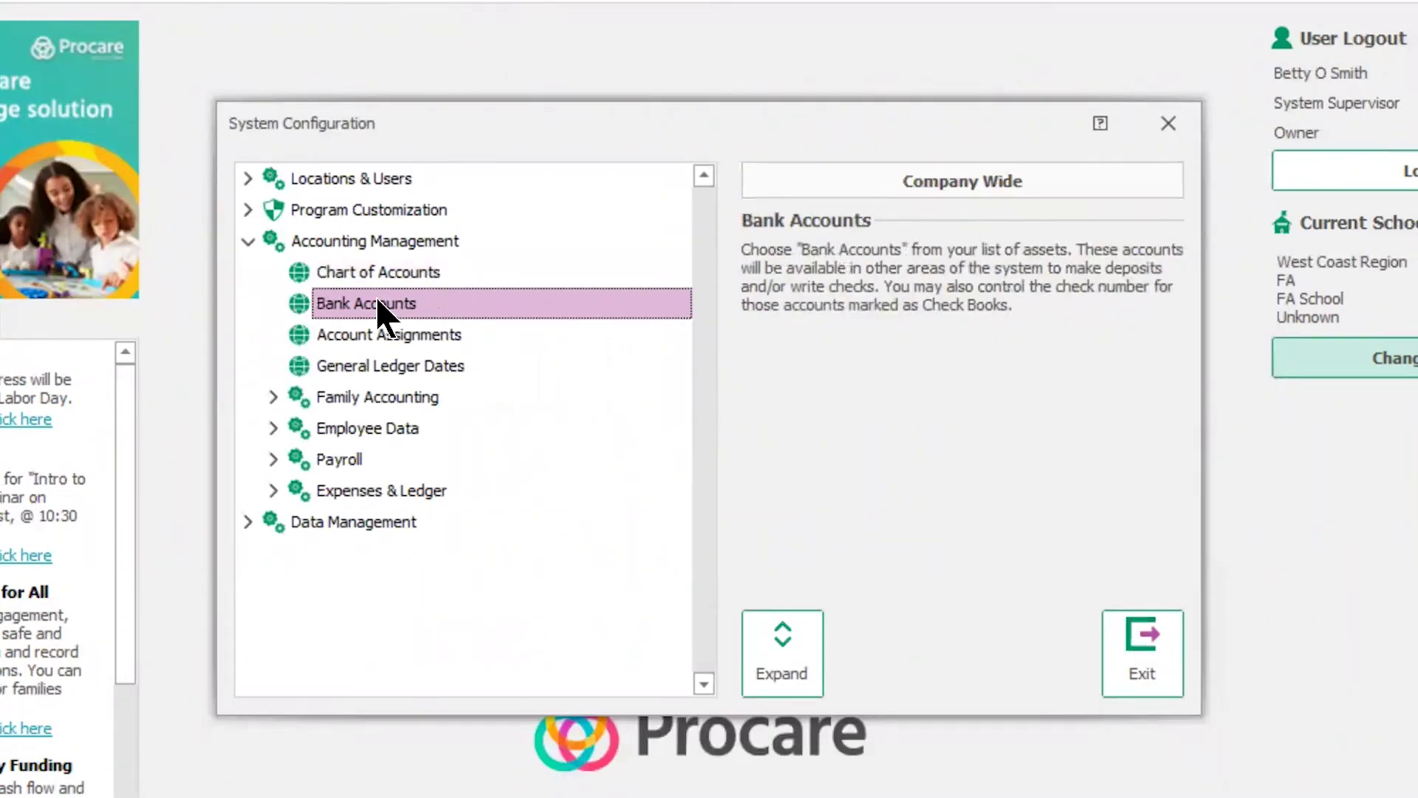
double_click(378, 304)
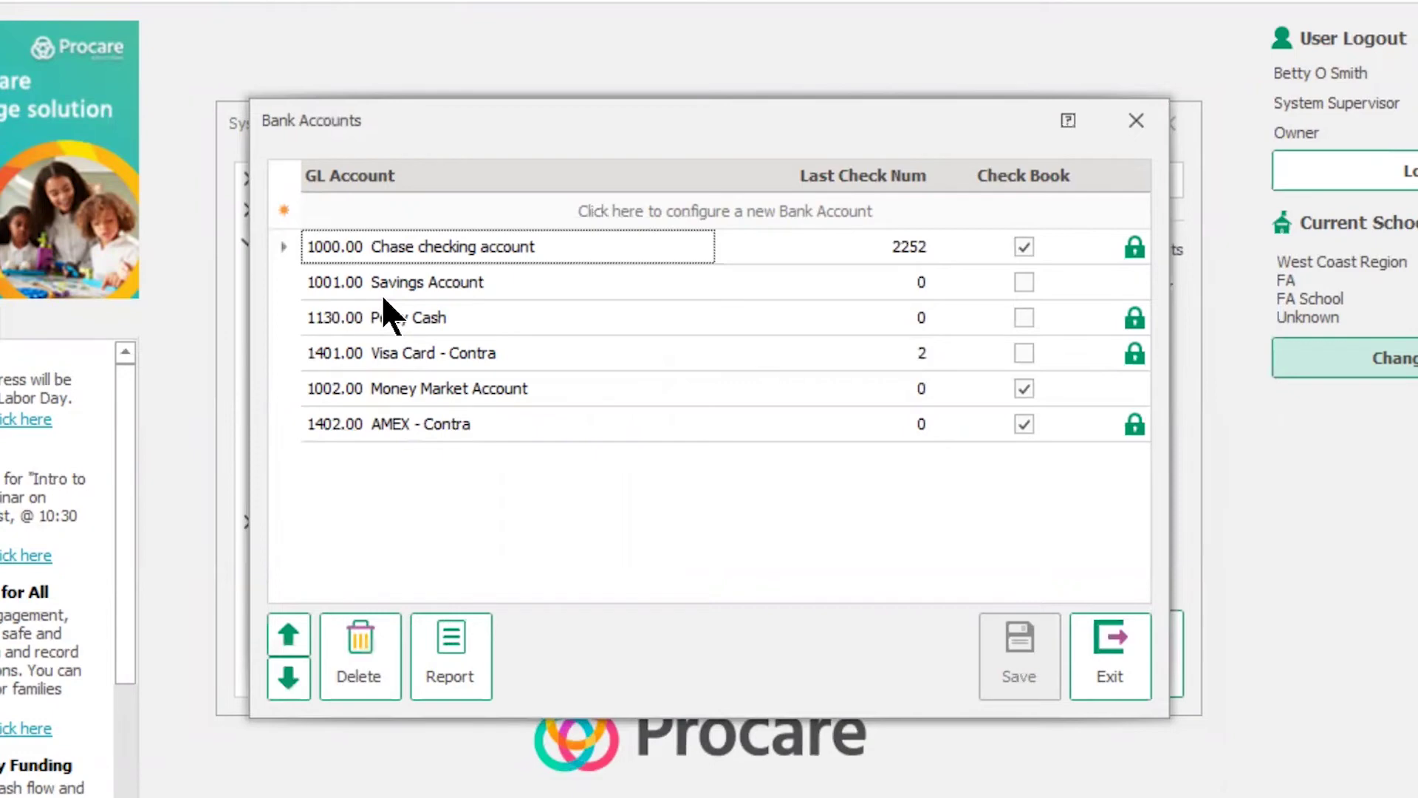
Add and save a bank account linked to GL account 1210.00 Depreciate-Off Equipment.
click(406, 209)
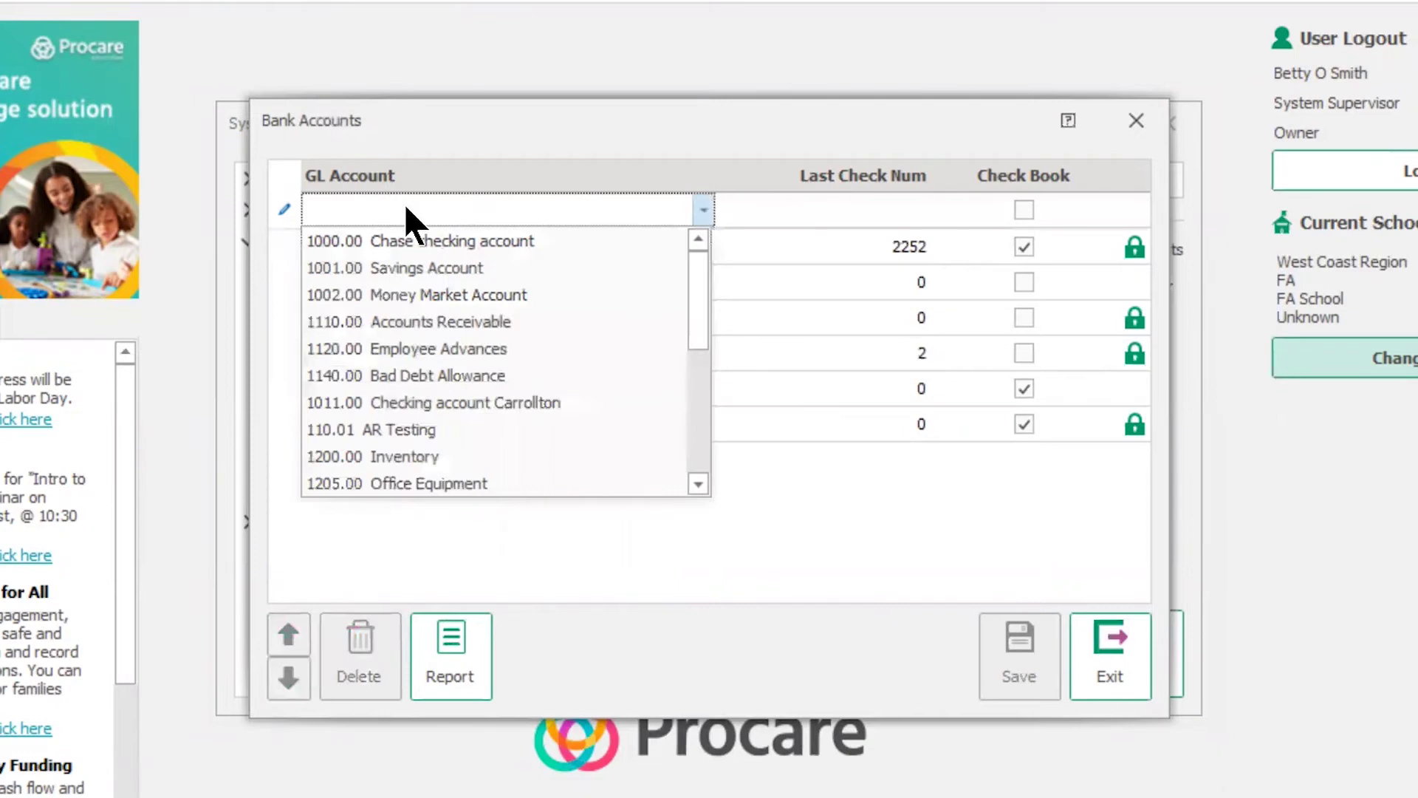
scroll(423, 310, down, 2)
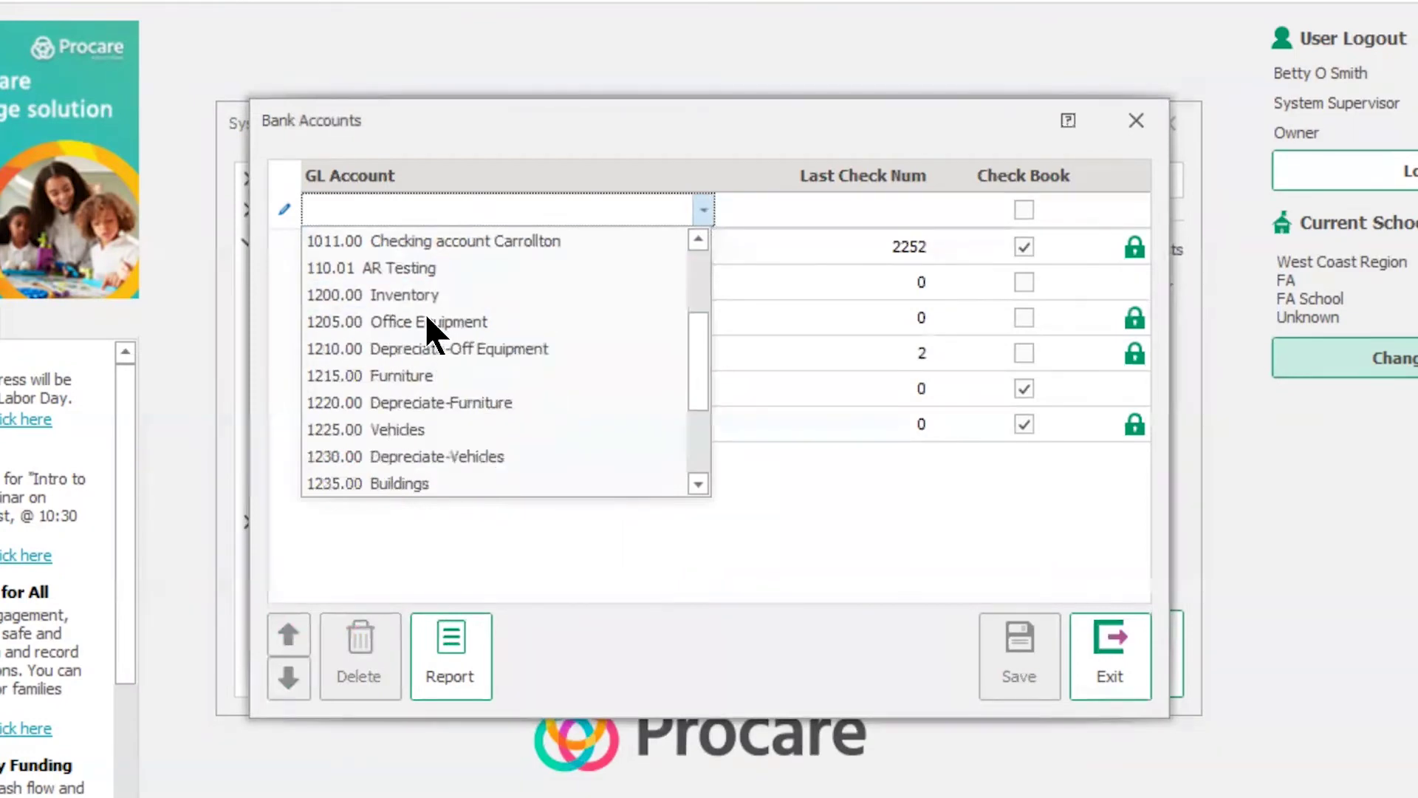
scroll(426, 317, down, 2)
scroll(426, 319, up, 4)
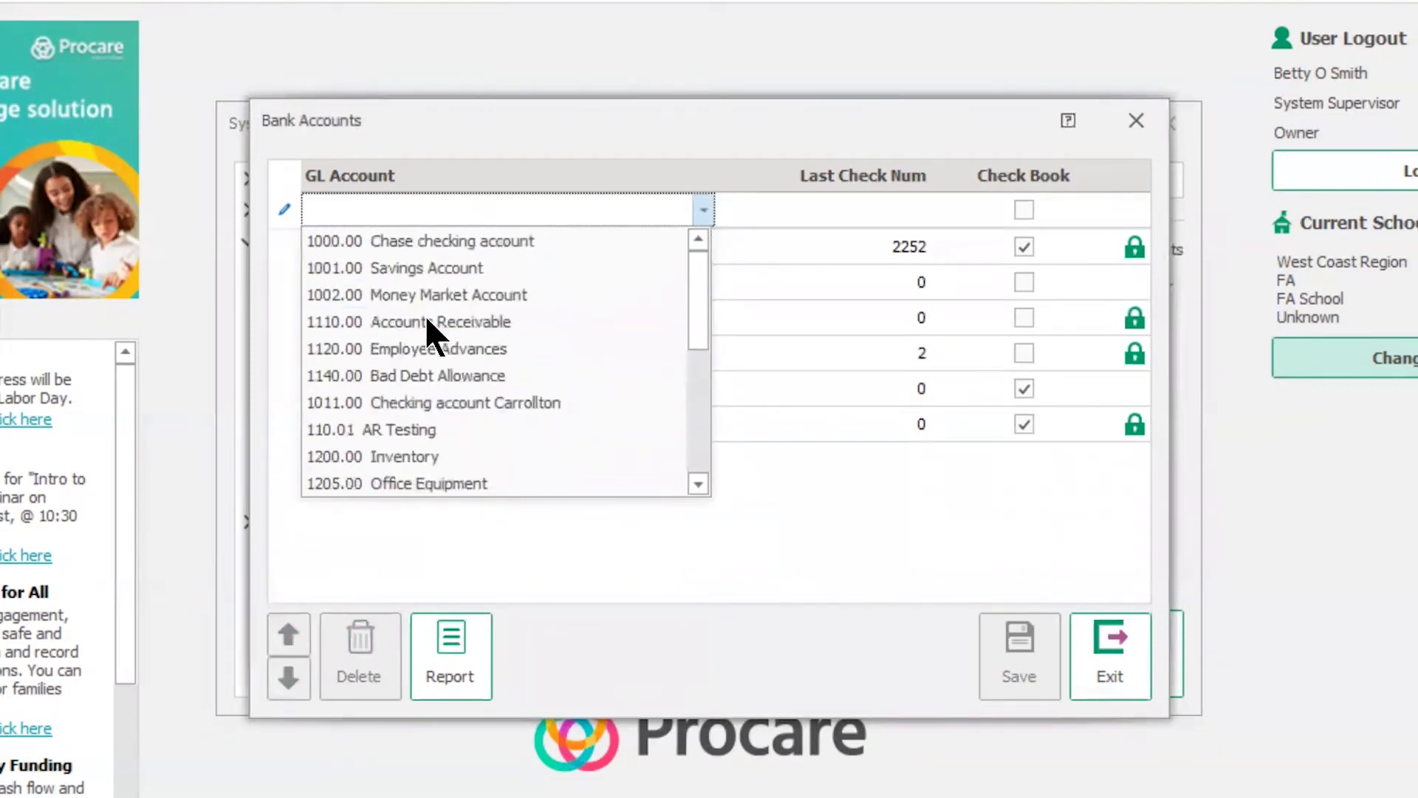
scroll(455, 362, down, 2)
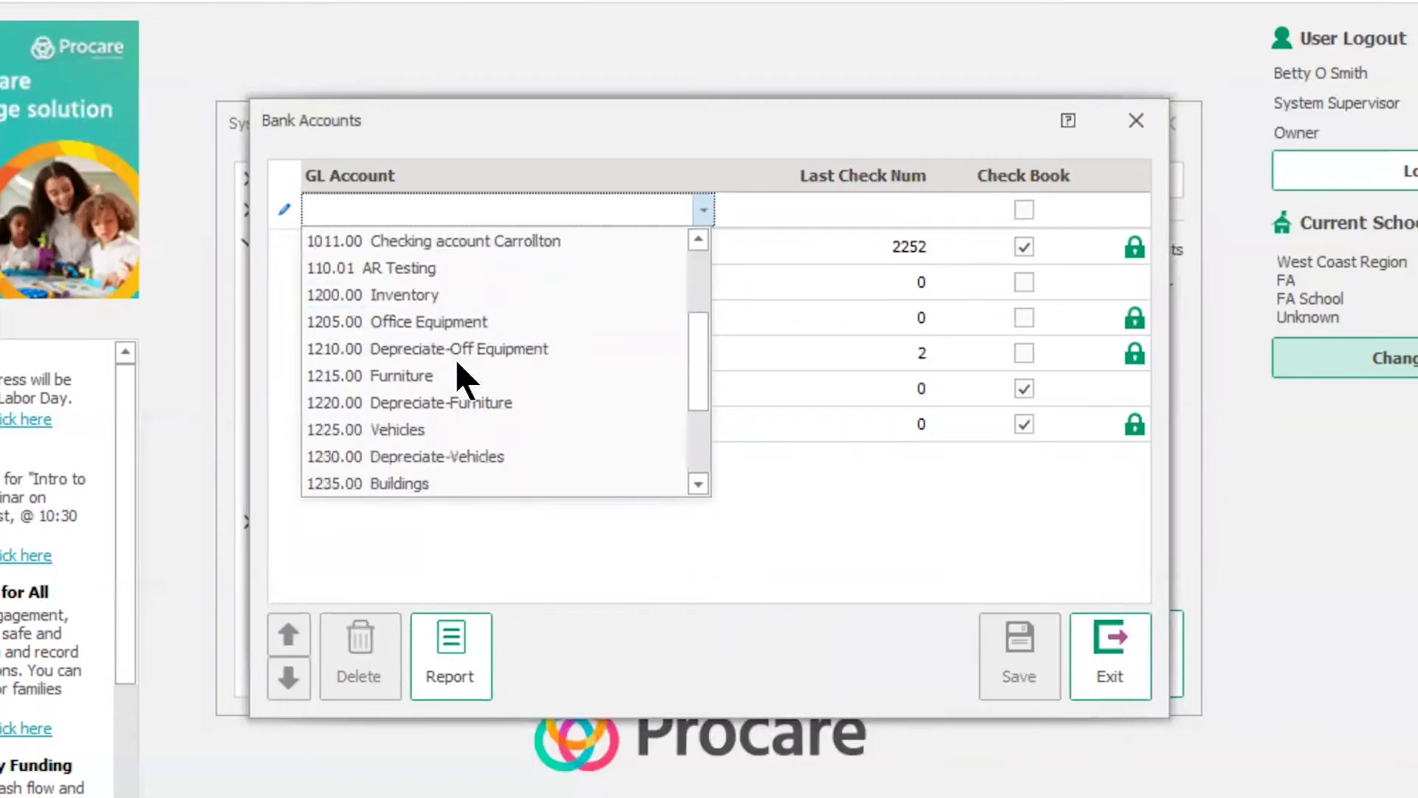
click(448, 352)
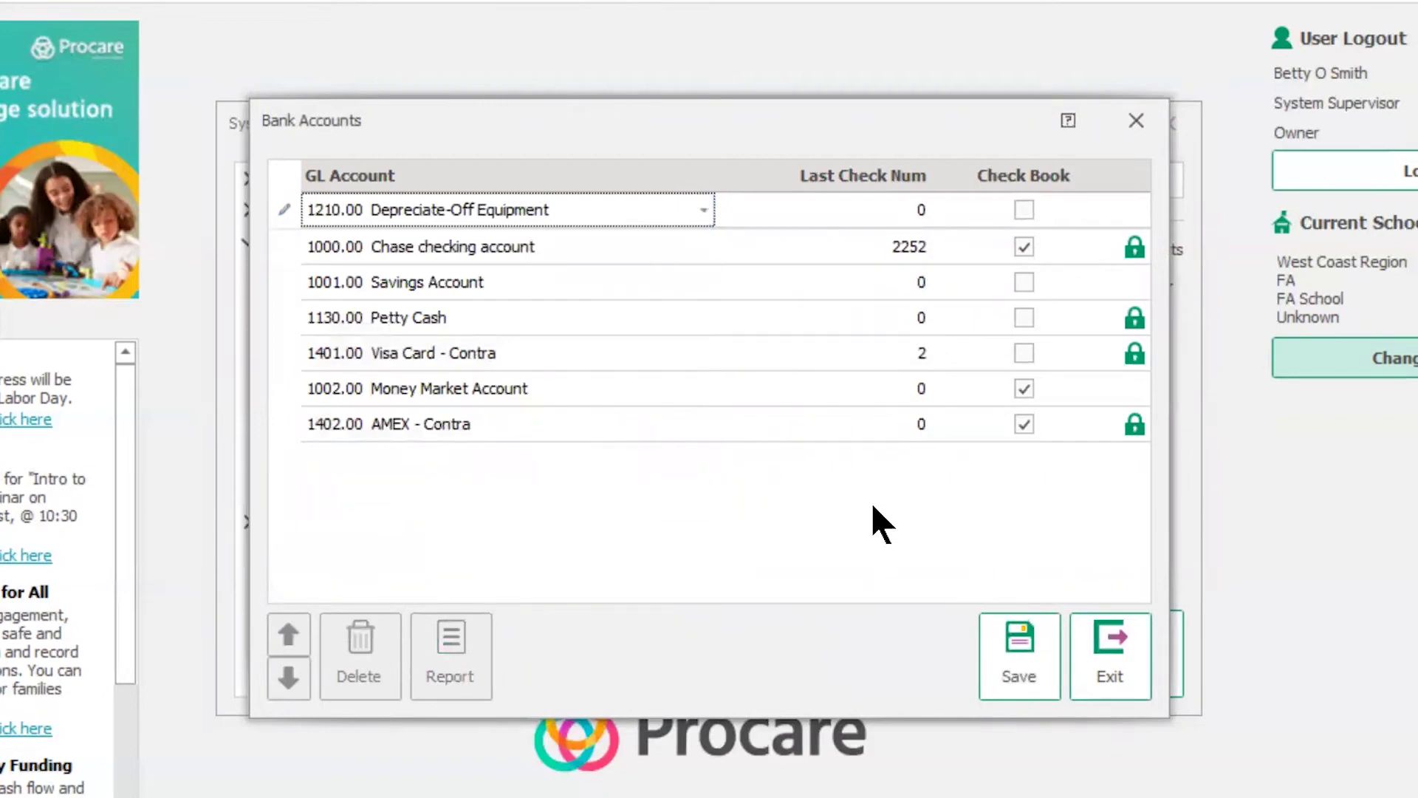
click(1012, 643)
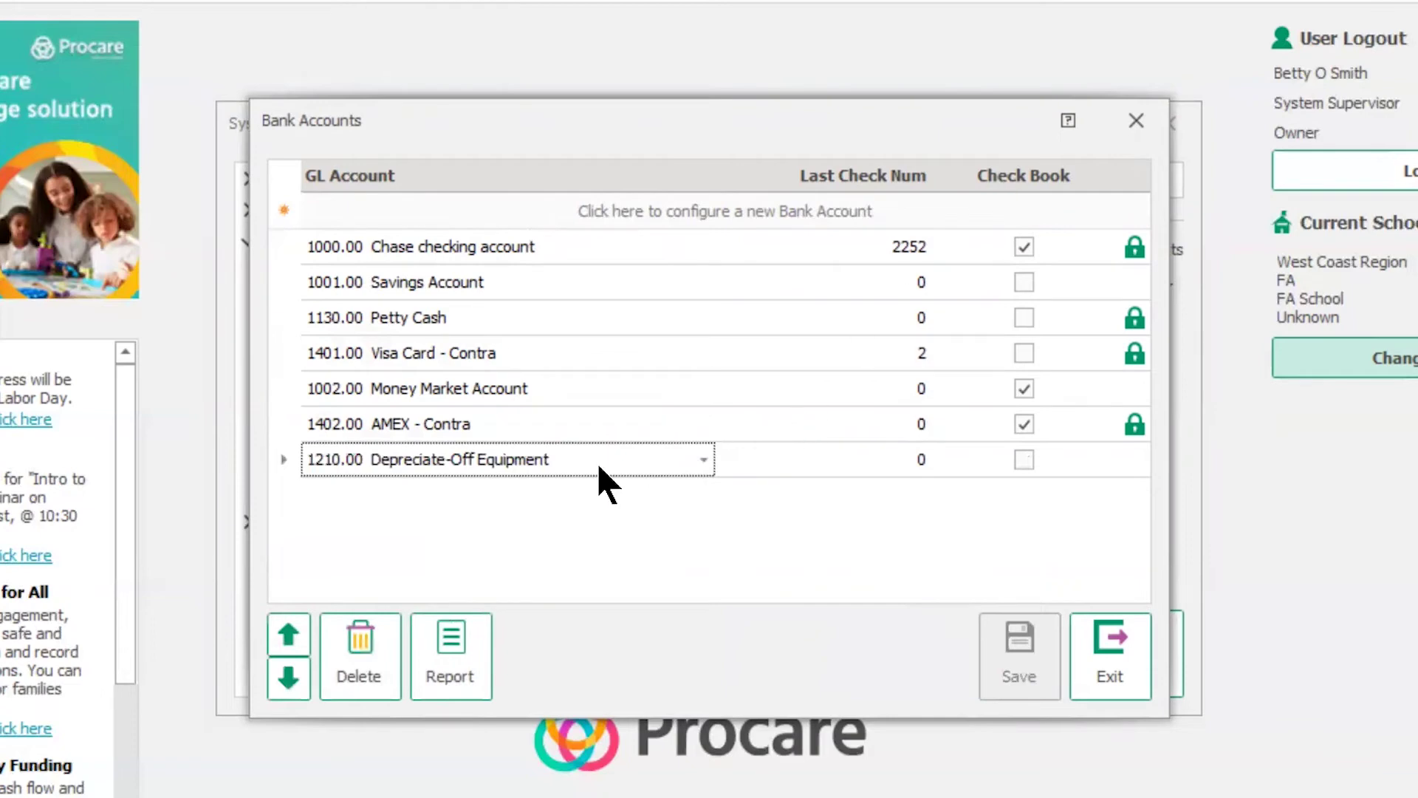
Delete the 1210.00 Depreciate-Off Equipment bank account and confirm the deletion.
click(703, 461)
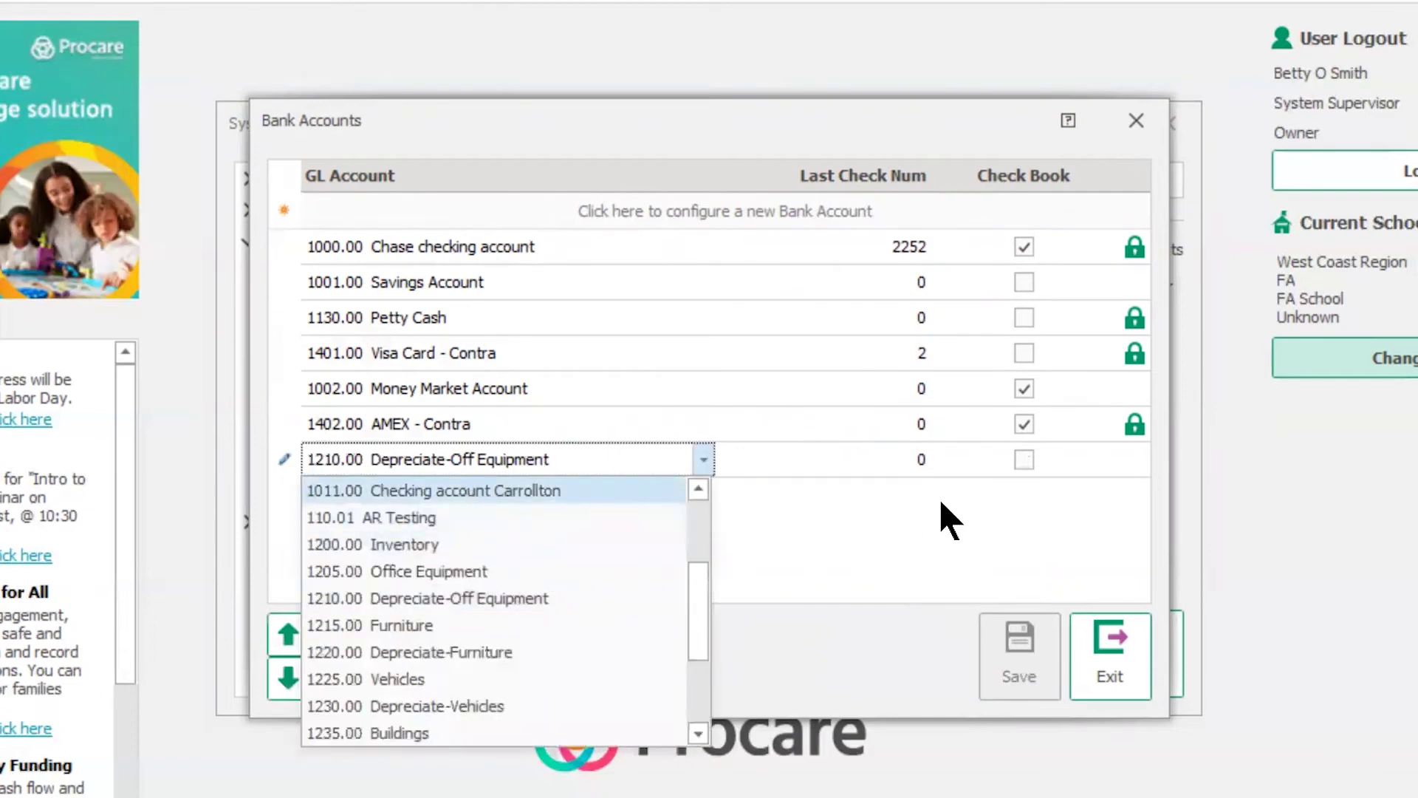
click(916, 518)
click(365, 656)
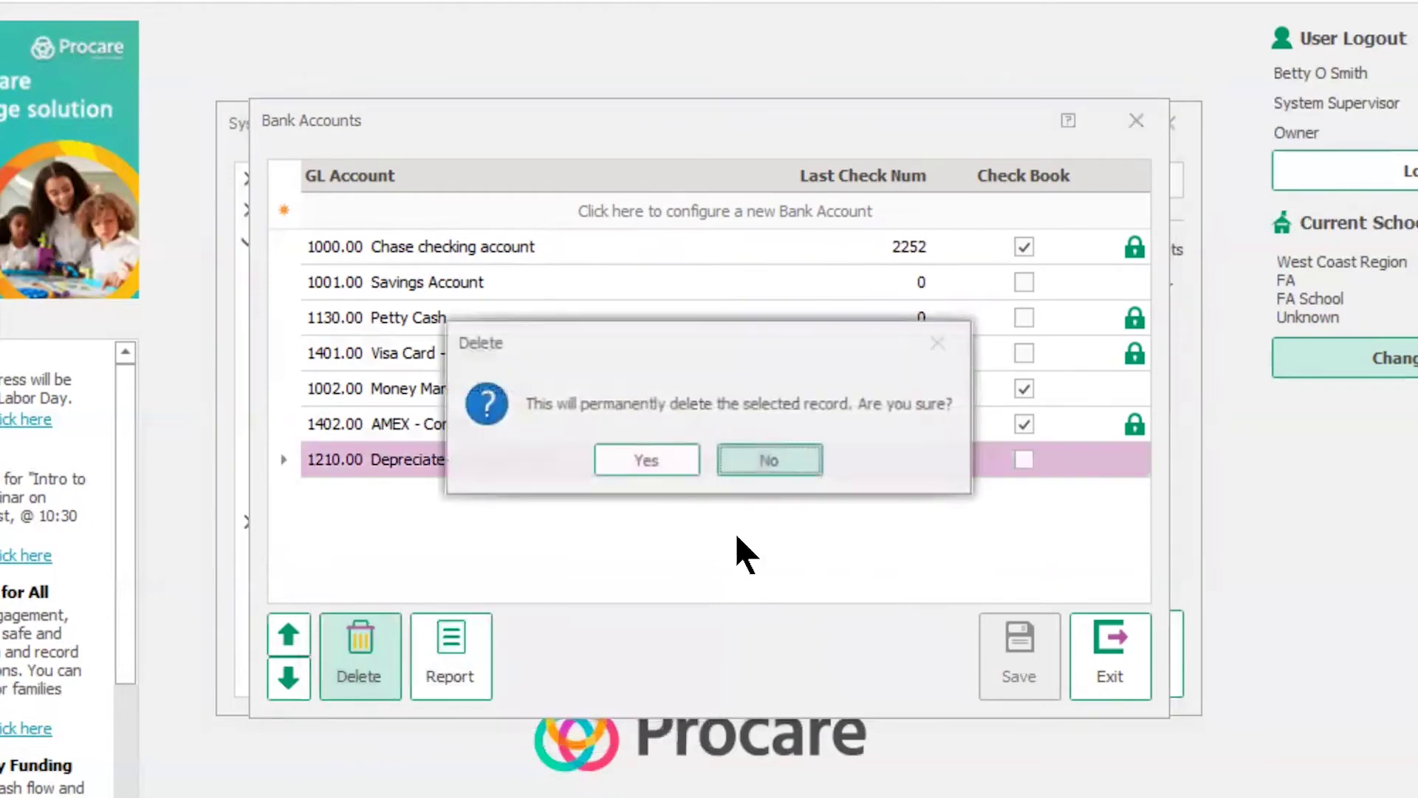
click(663, 461)
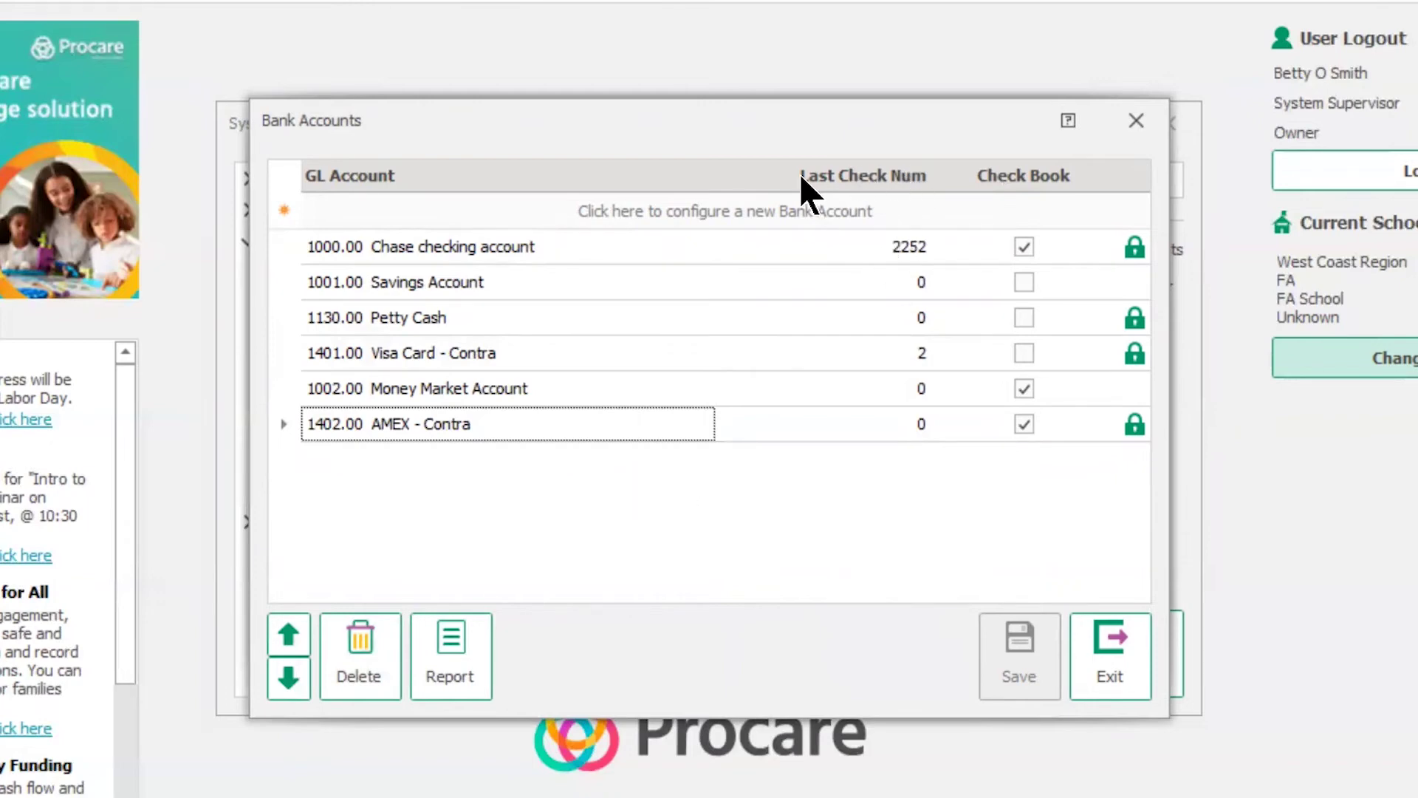
click(902, 284)
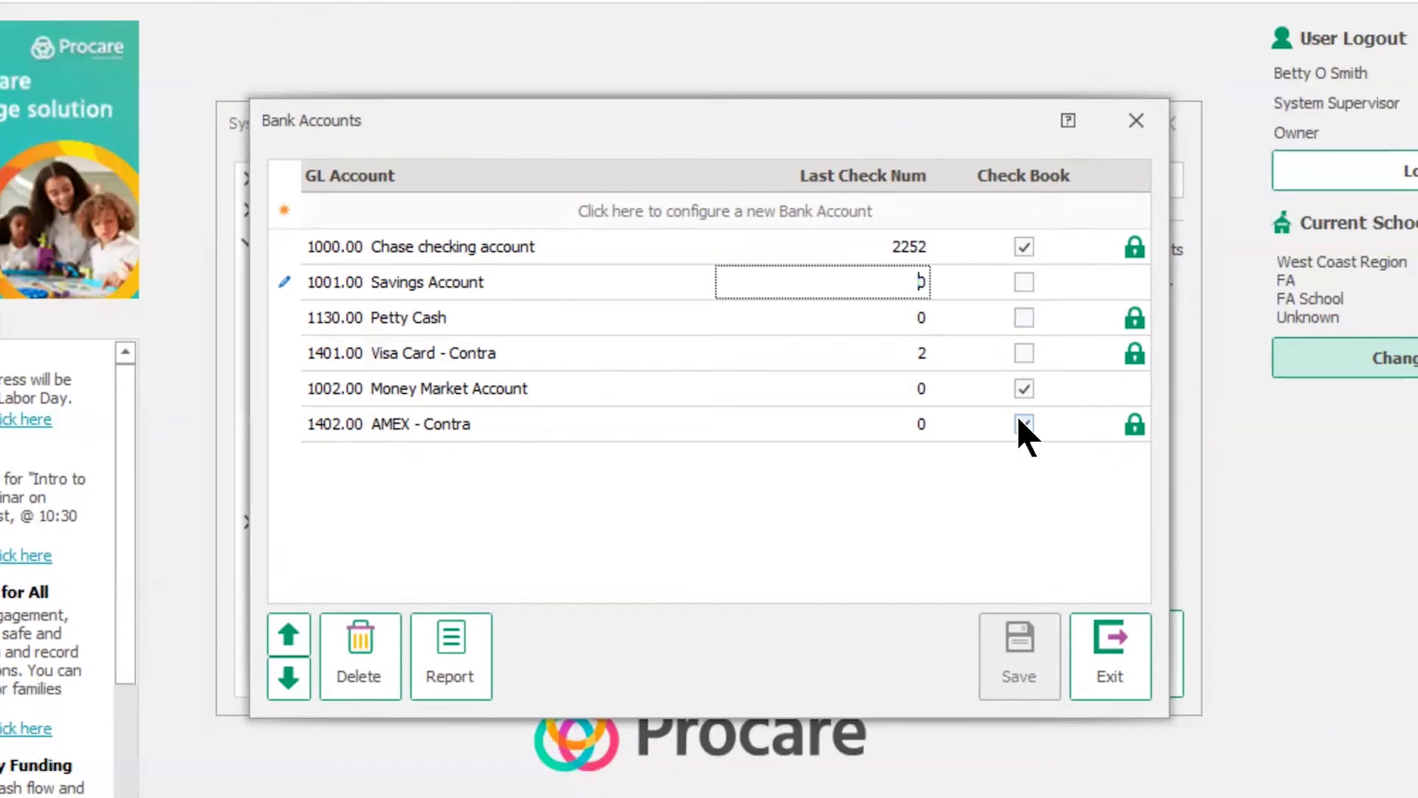
Leave the Savings Account check number at 0 and keep AMEX - Contra as the last row.
click(439, 427)
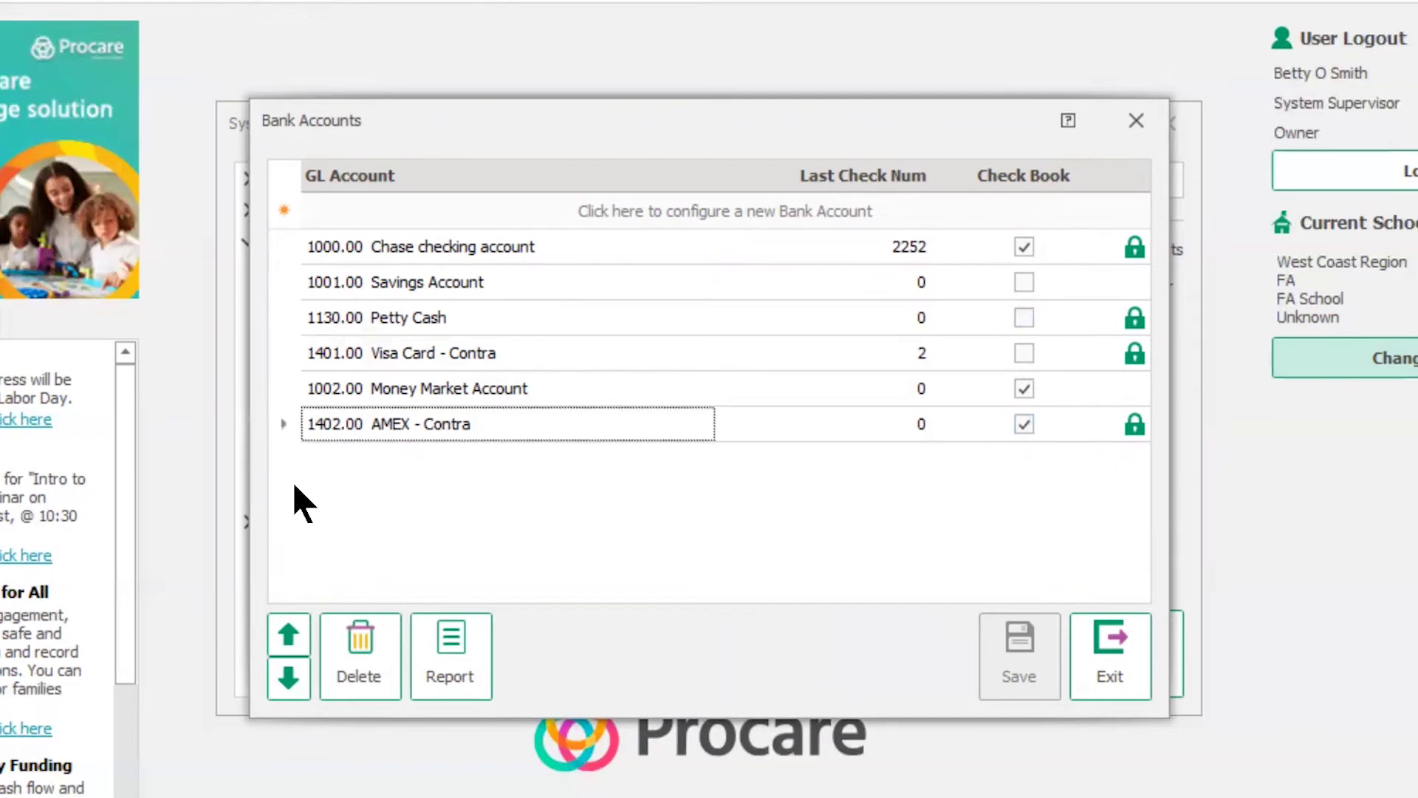
click(281, 637)
click(281, 637)
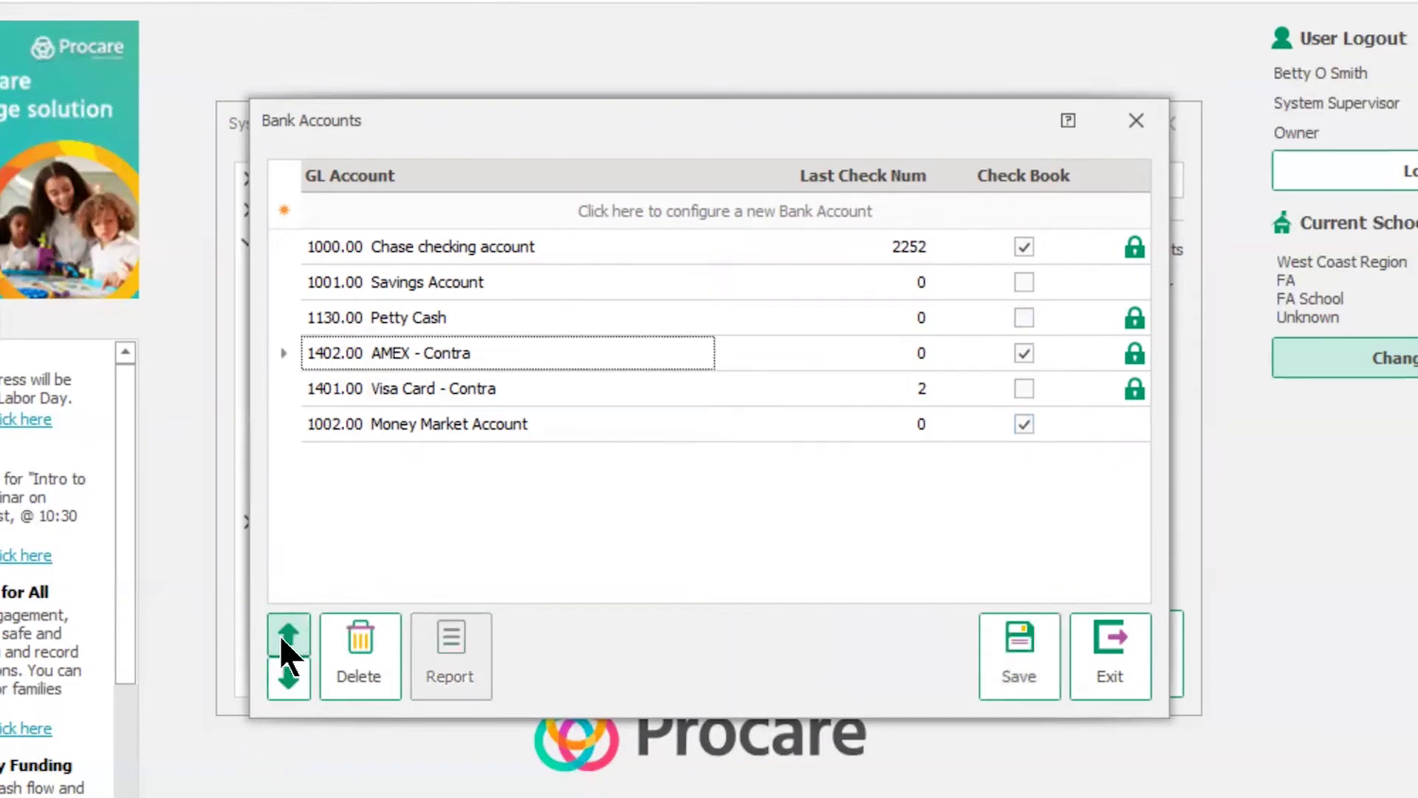
click(288, 678)
click(288, 678)
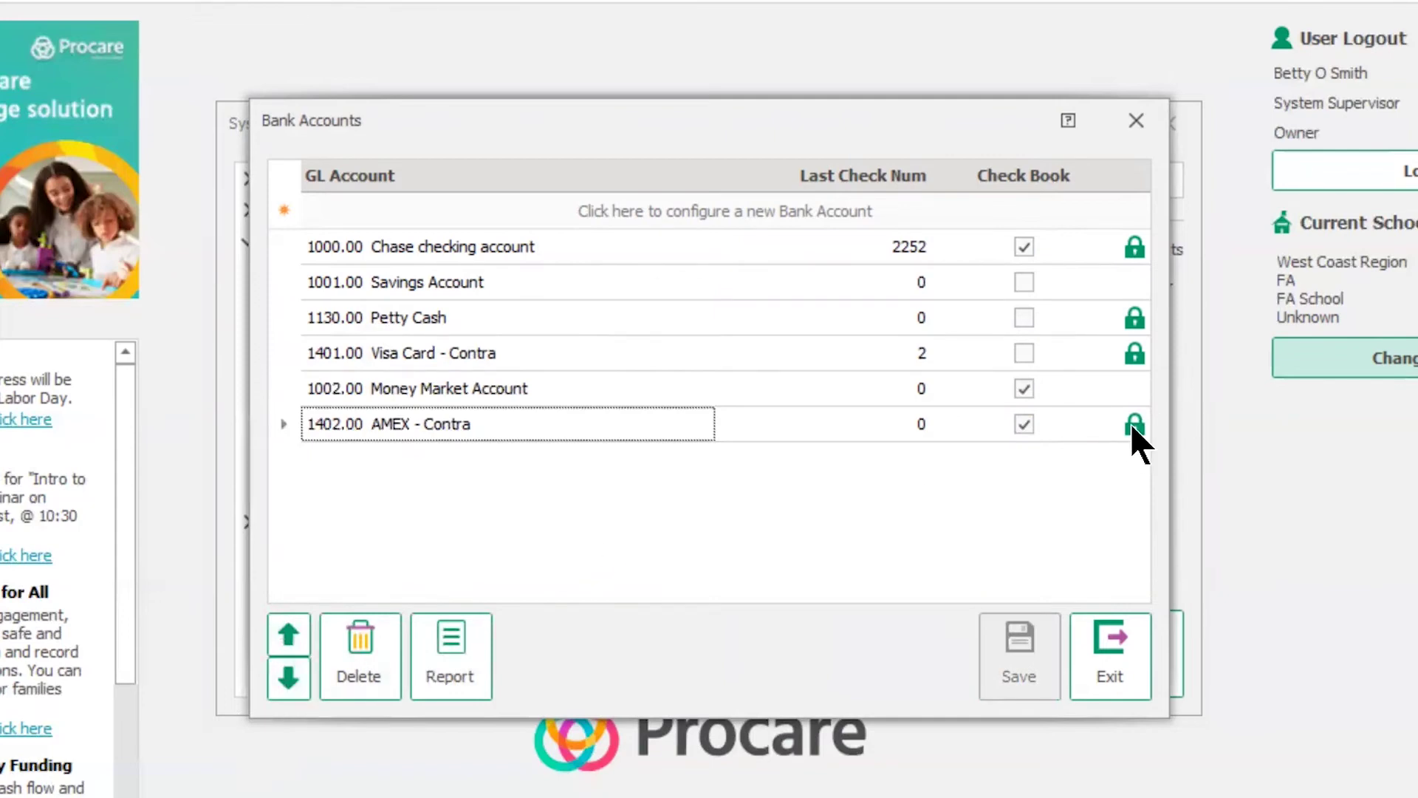
Delete the 1002.00 Money Market Account bank account and produce a bank accounts report.
click(903, 396)
click(360, 674)
click(633, 460)
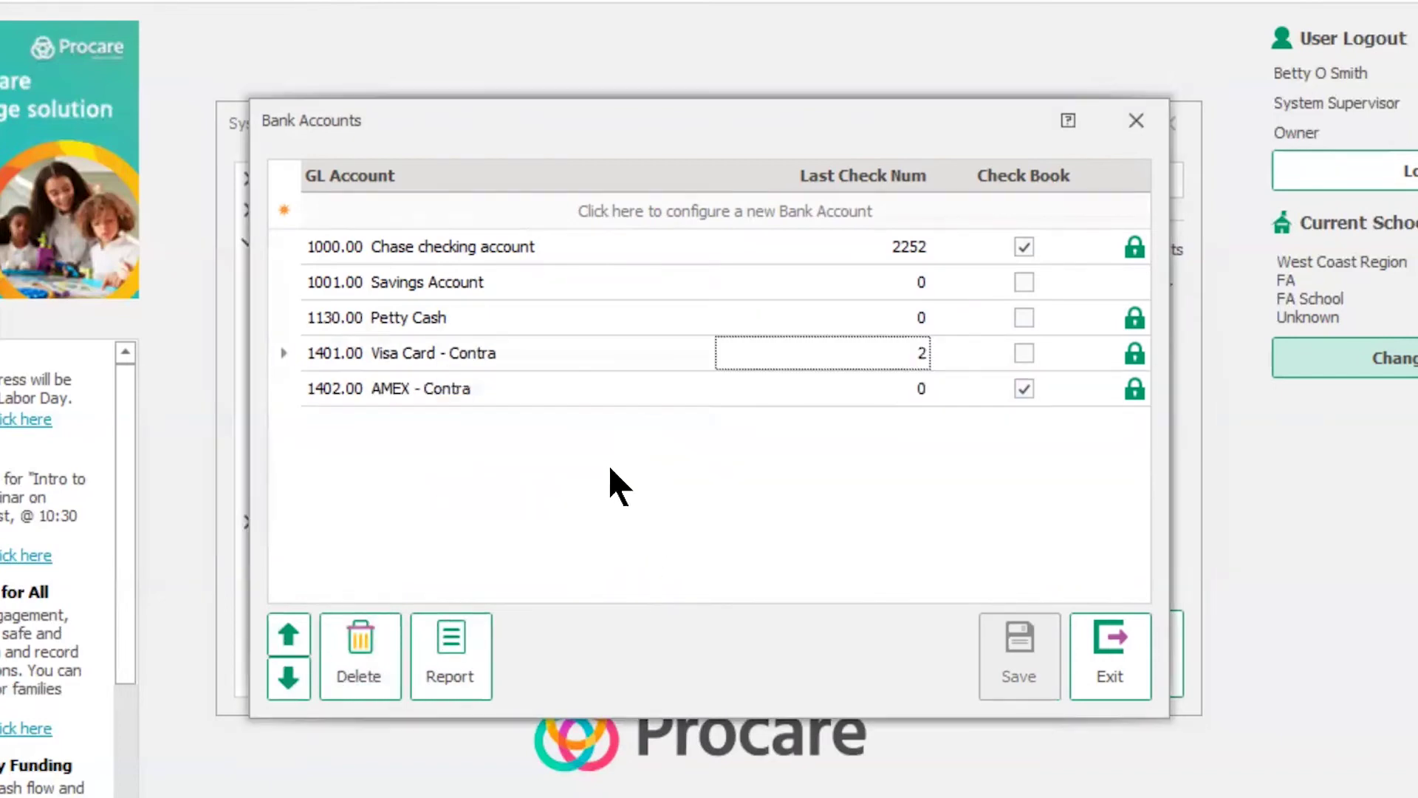
click(447, 658)
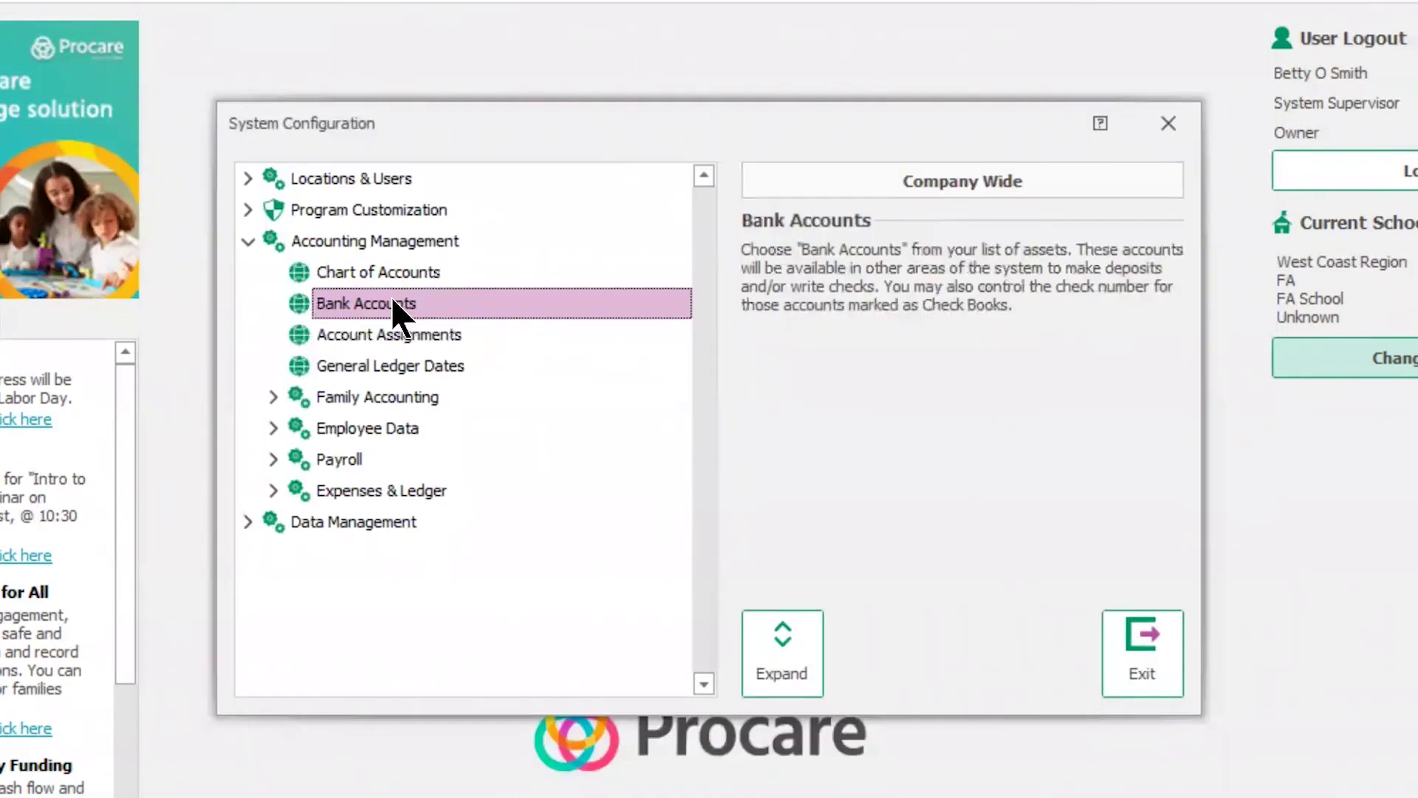
Open Account Assignments and confirm Accounts Receivable is 1110.00 Accounts Receivable.
click(396, 336)
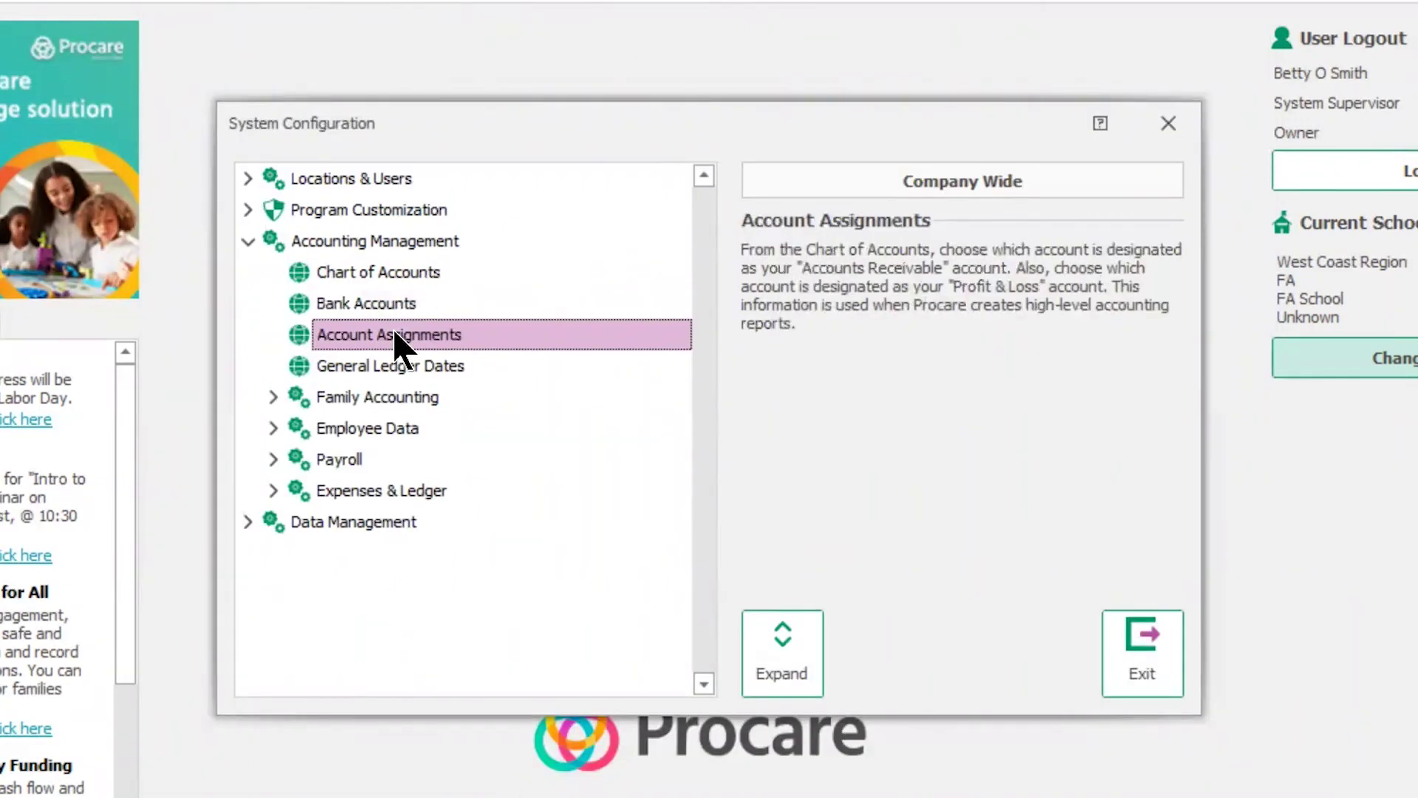
double_click(396, 336)
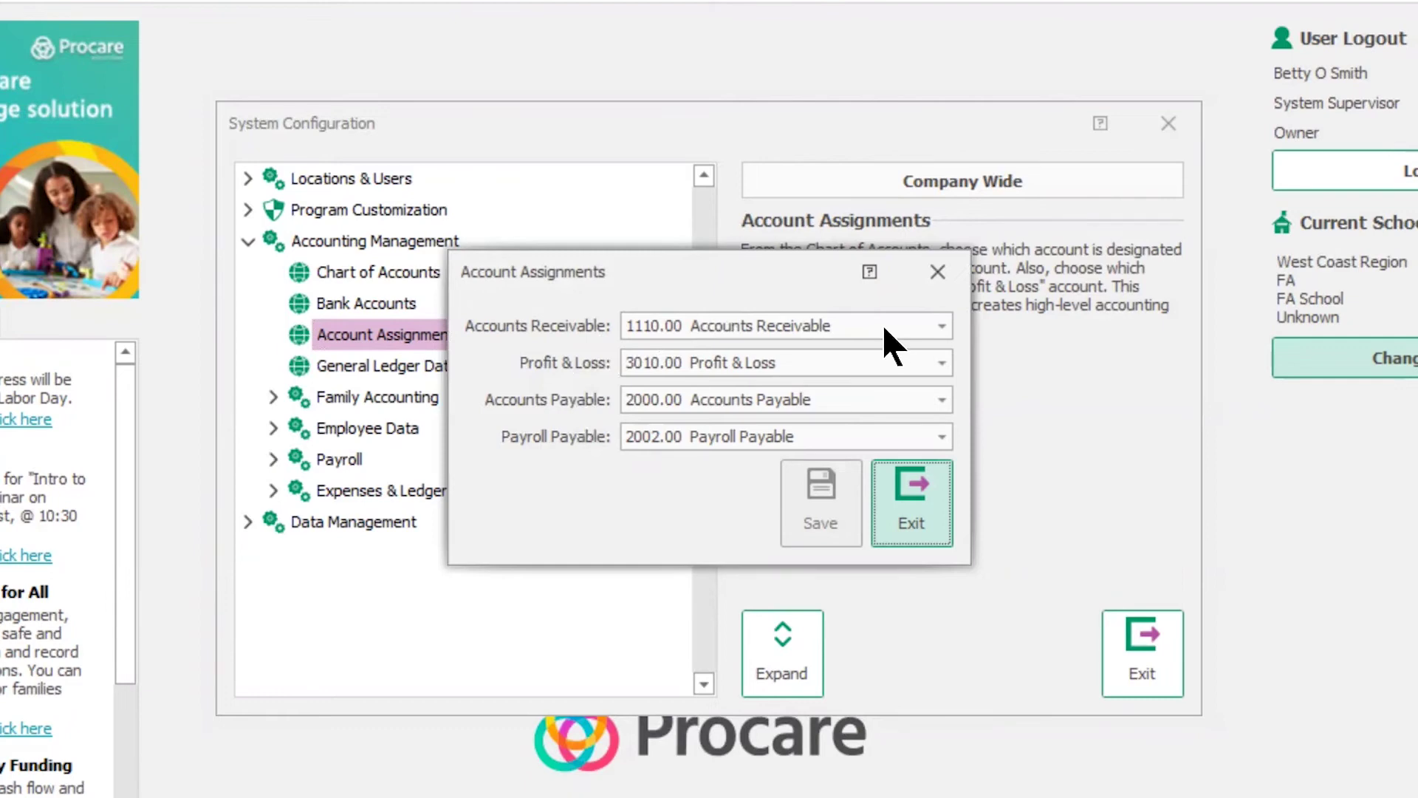
click(941, 325)
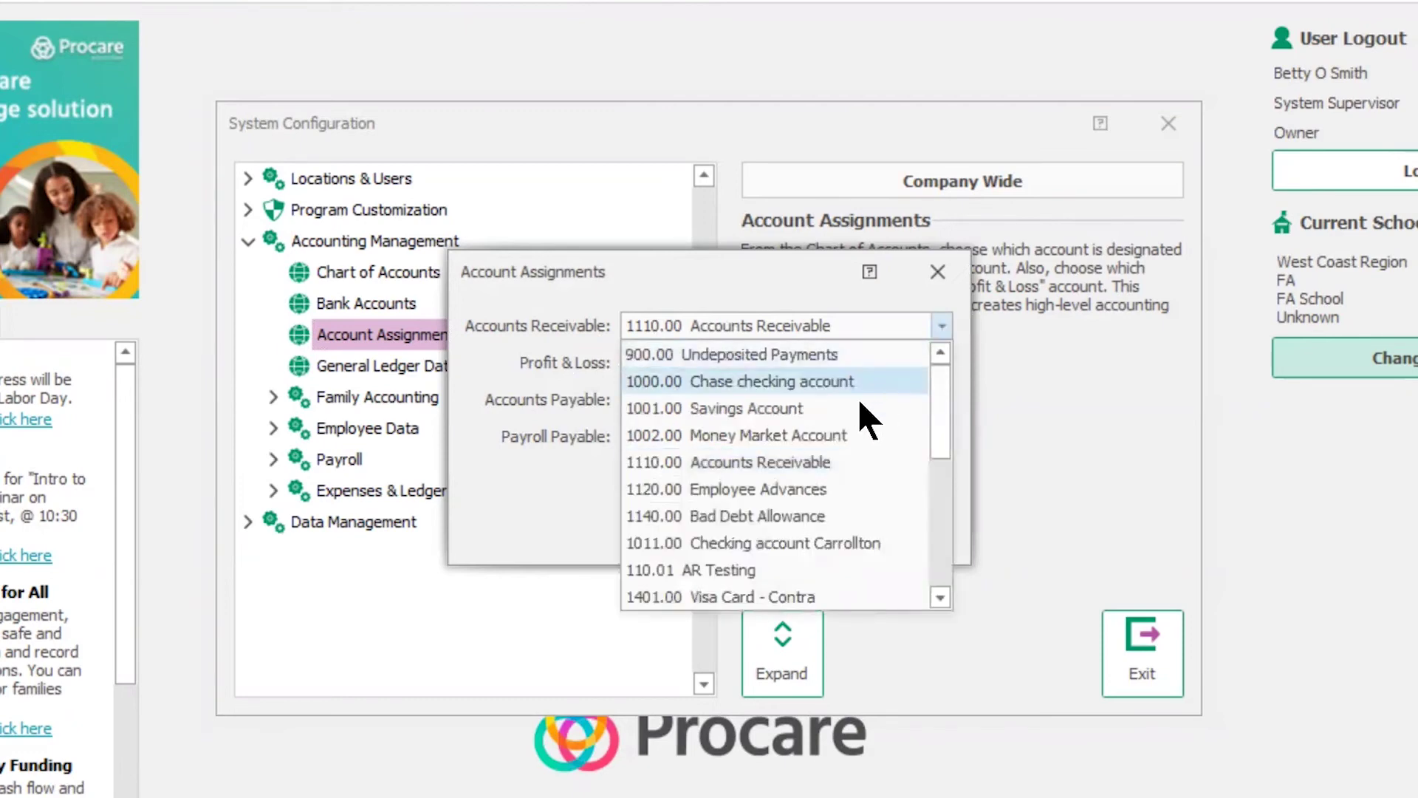
click(820, 464)
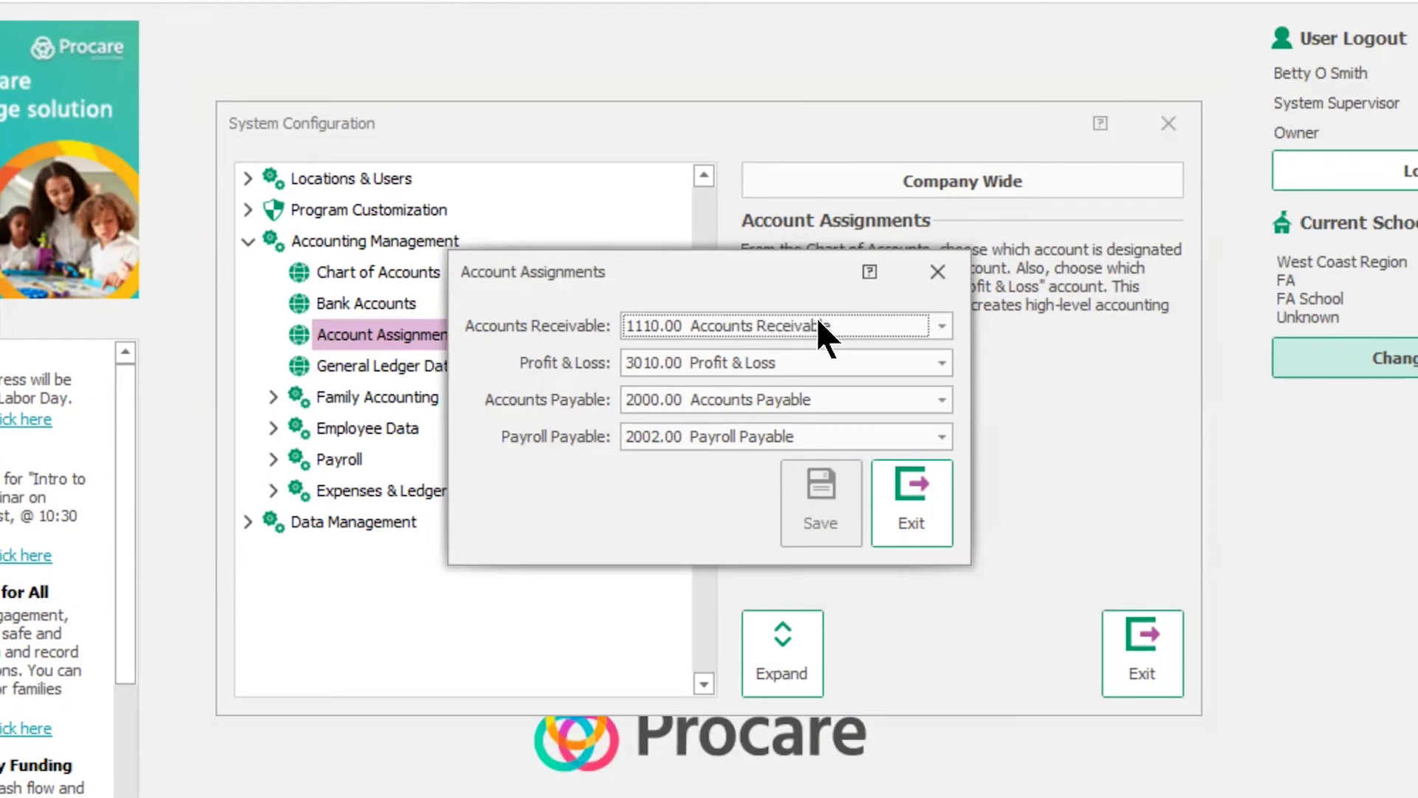
click(942, 327)
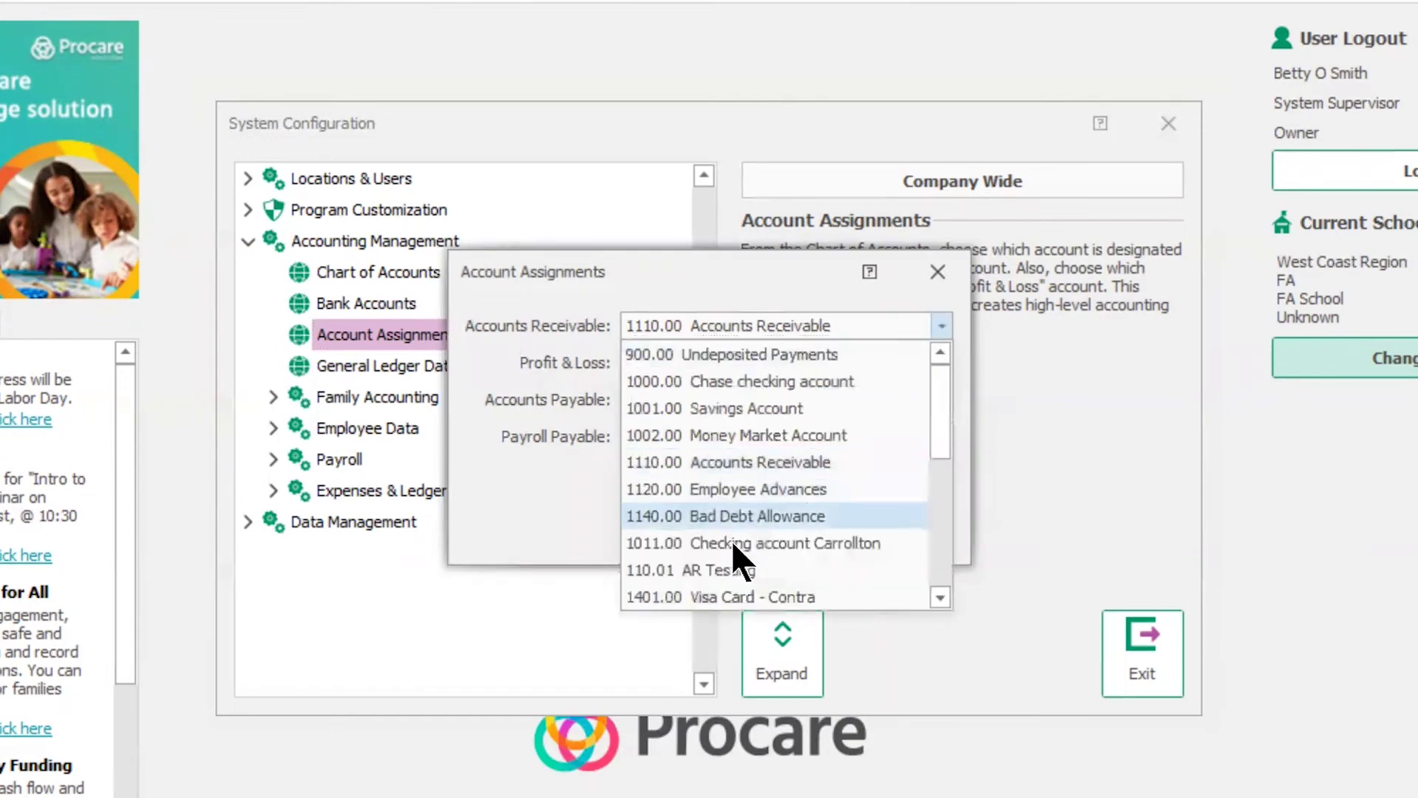
click(753, 462)
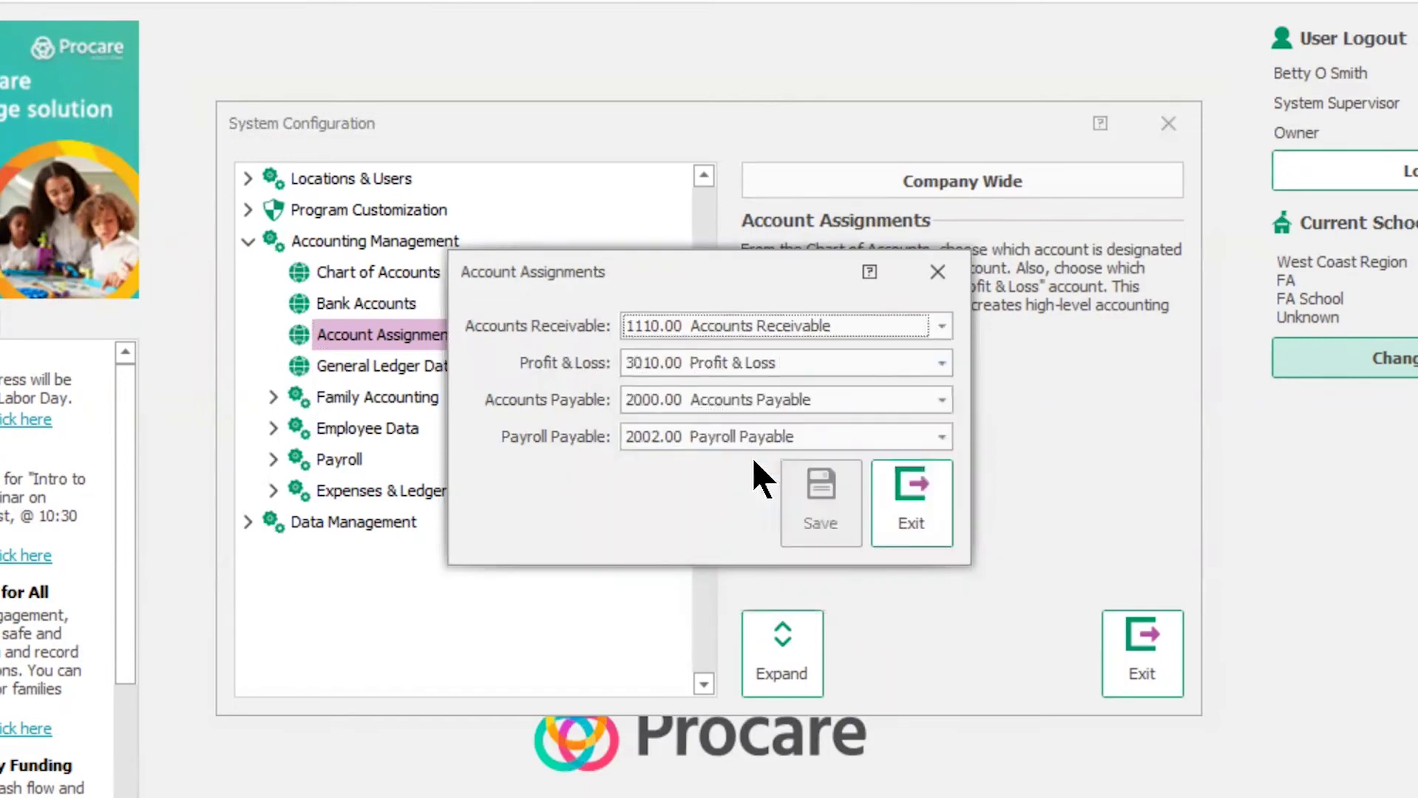
Browse the Accounts Receivable account list again, leaving 1110.00 unchanged.
click(940, 326)
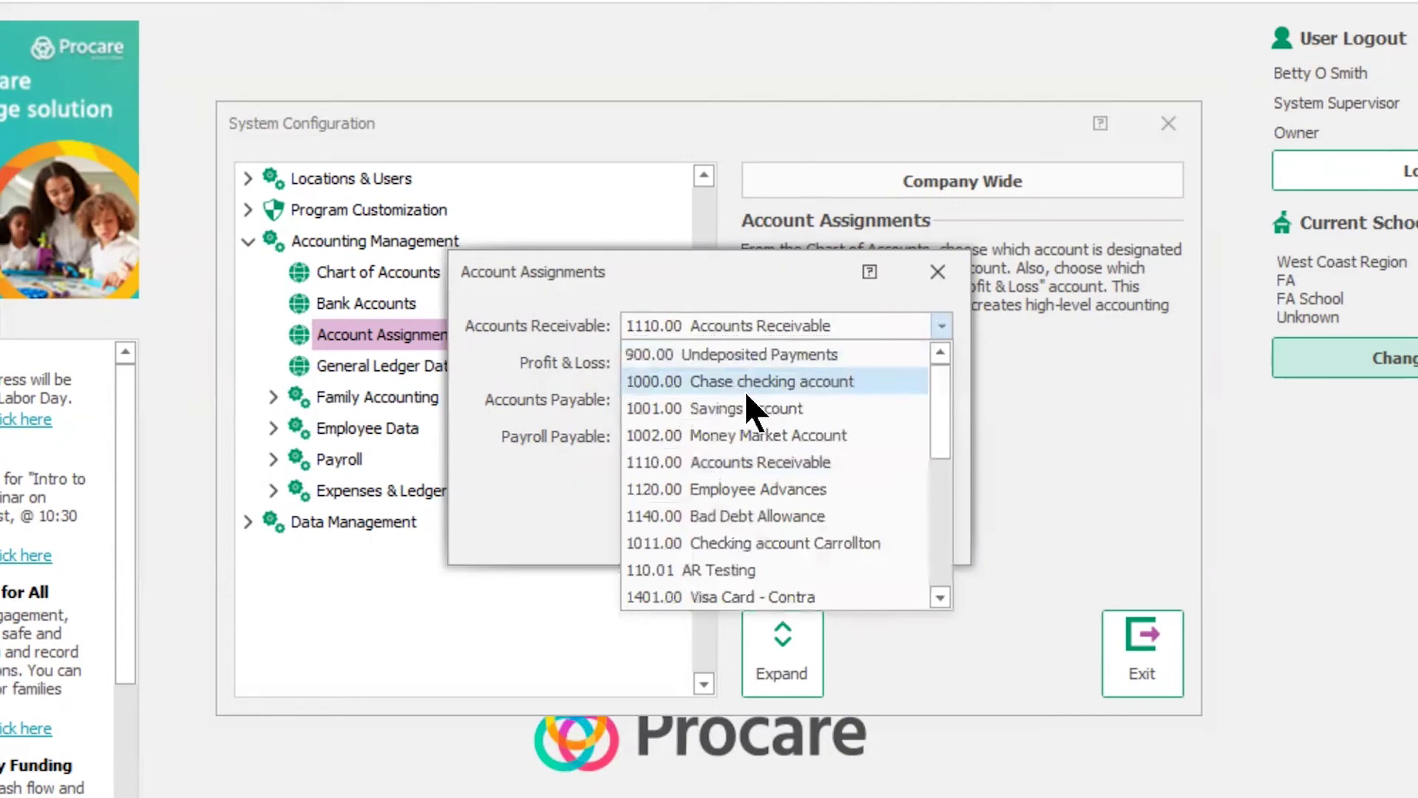
scroll(754, 405, down, 4)
scroll(750, 419, up, 4)
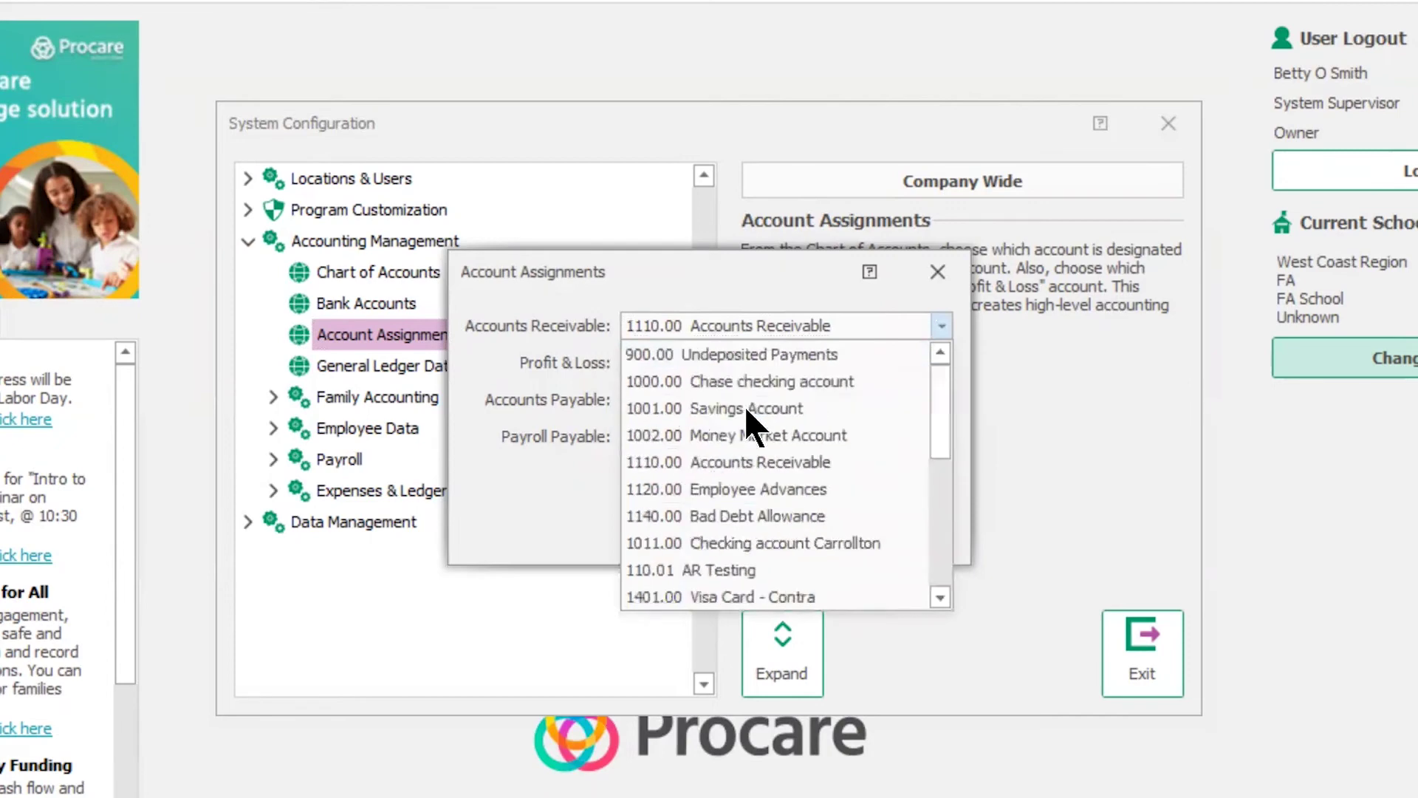
scroll(752, 425, down, 4)
scroll(752, 430, up, 4)
click(940, 325)
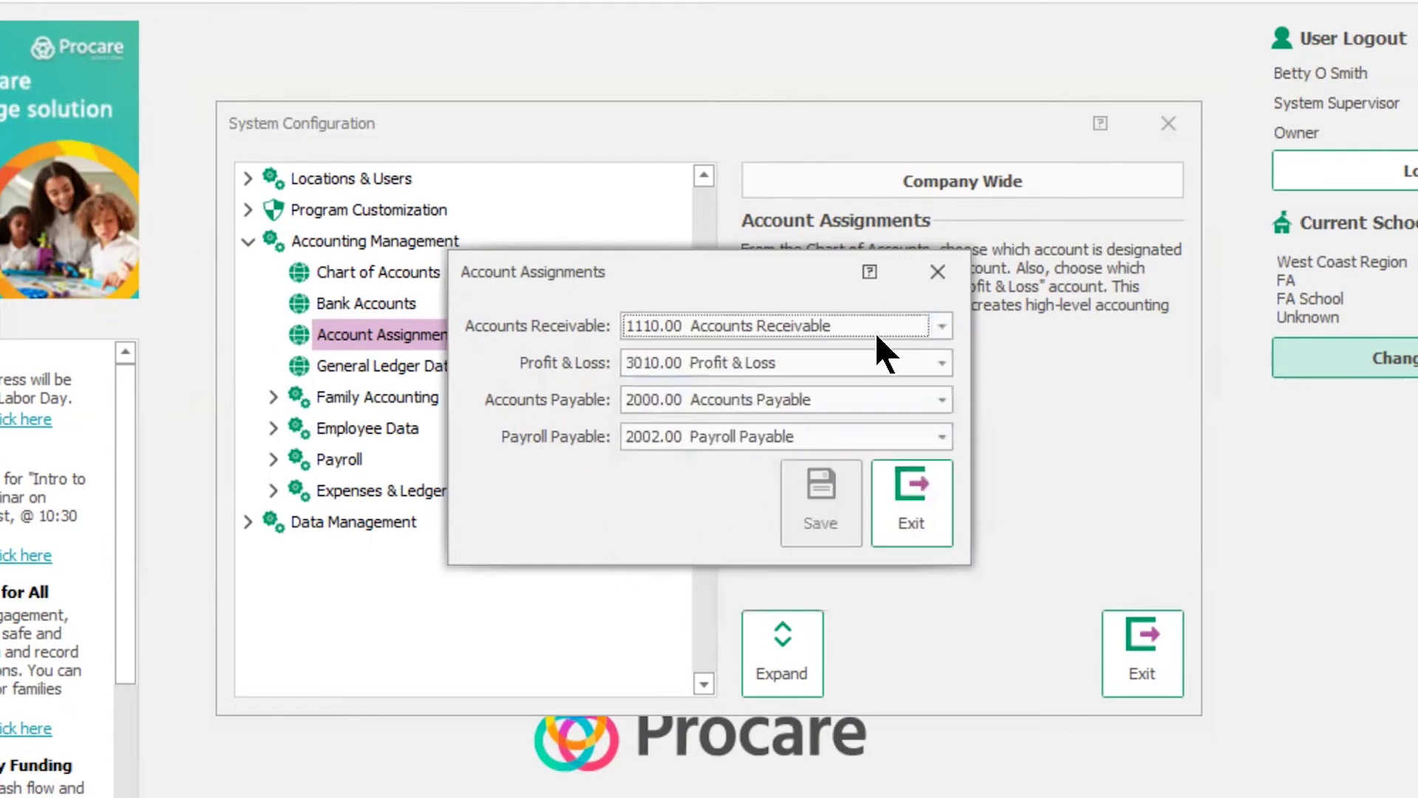
click(818, 356)
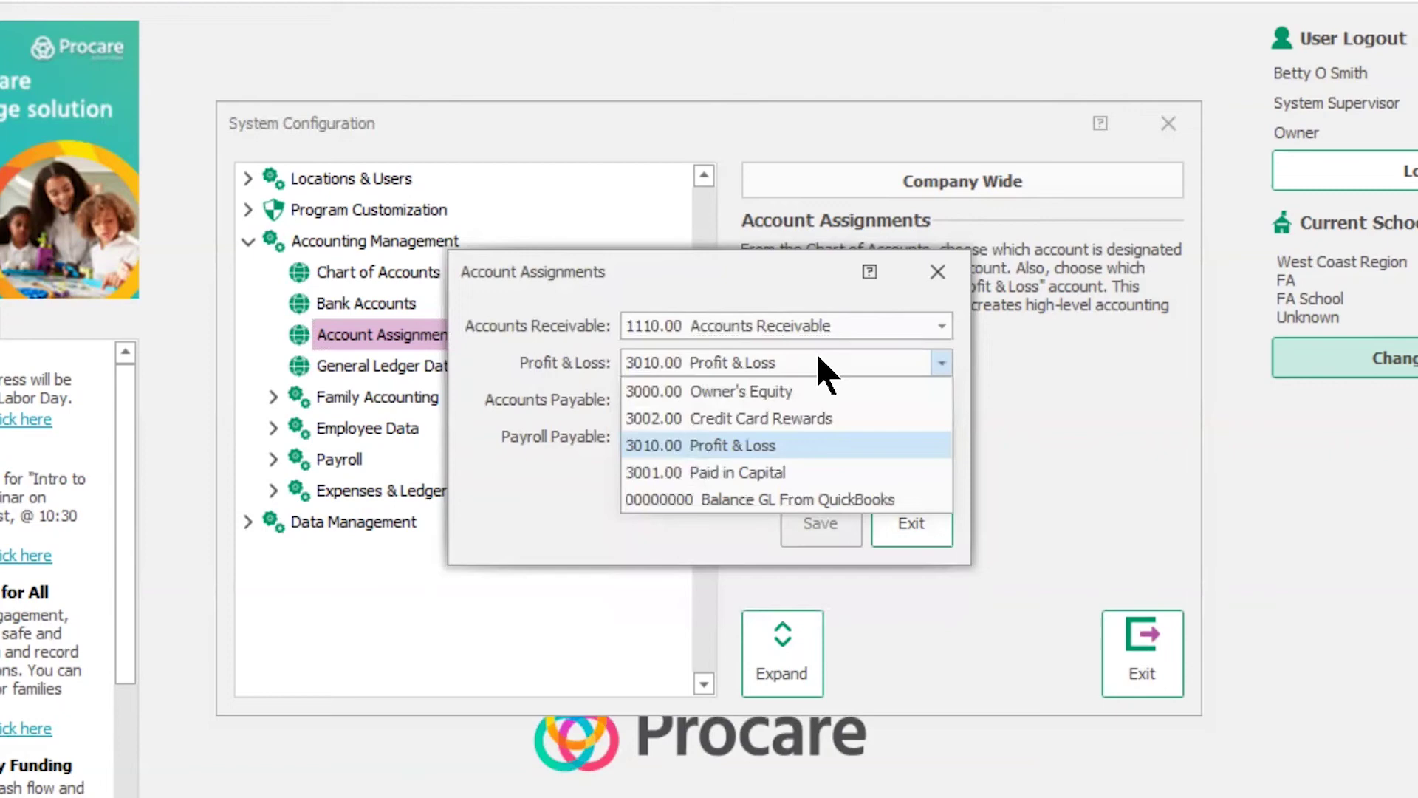
Try 3000.00 Owner's Equity, then settle the Profit & Loss assignment on 3010.00 Profit & Loss.
click(727, 391)
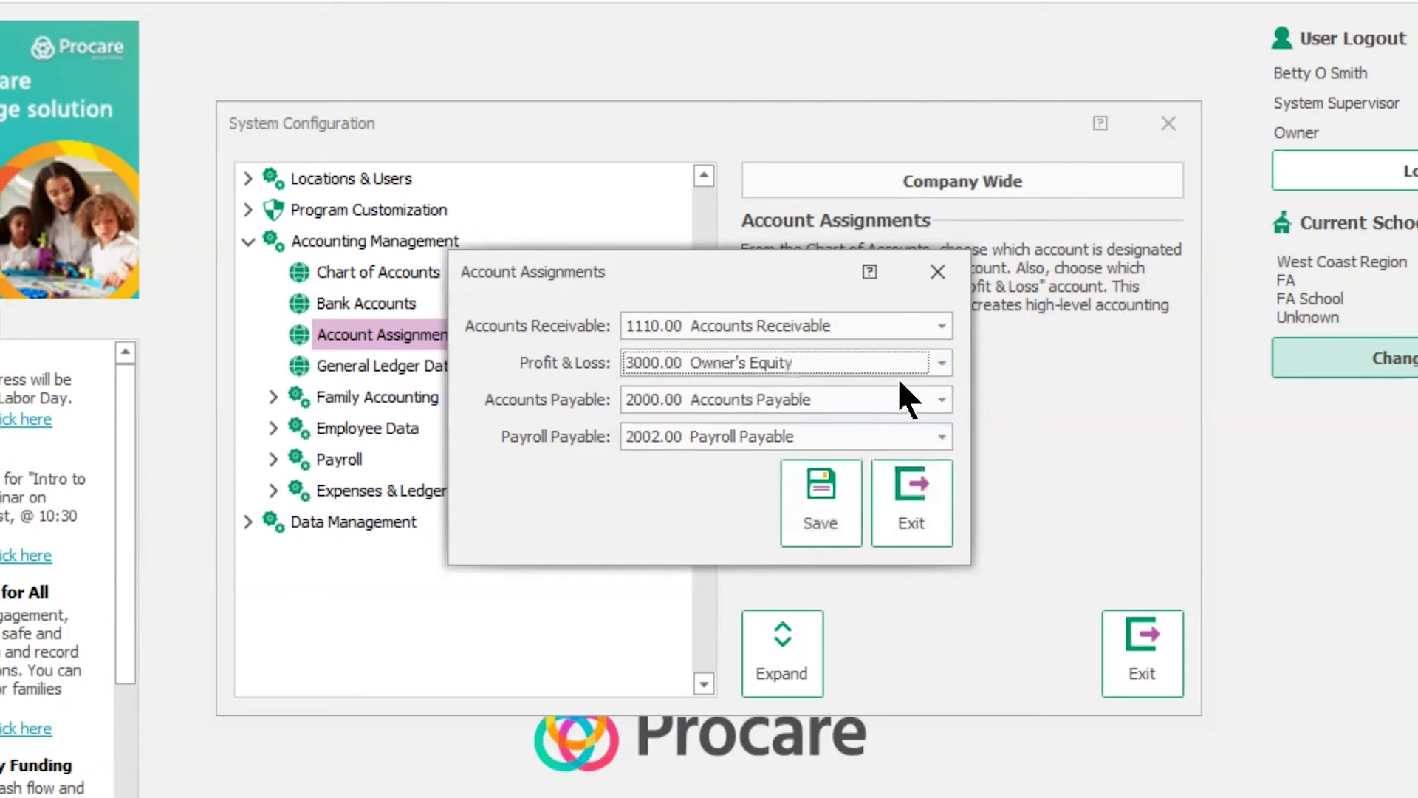
click(930, 358)
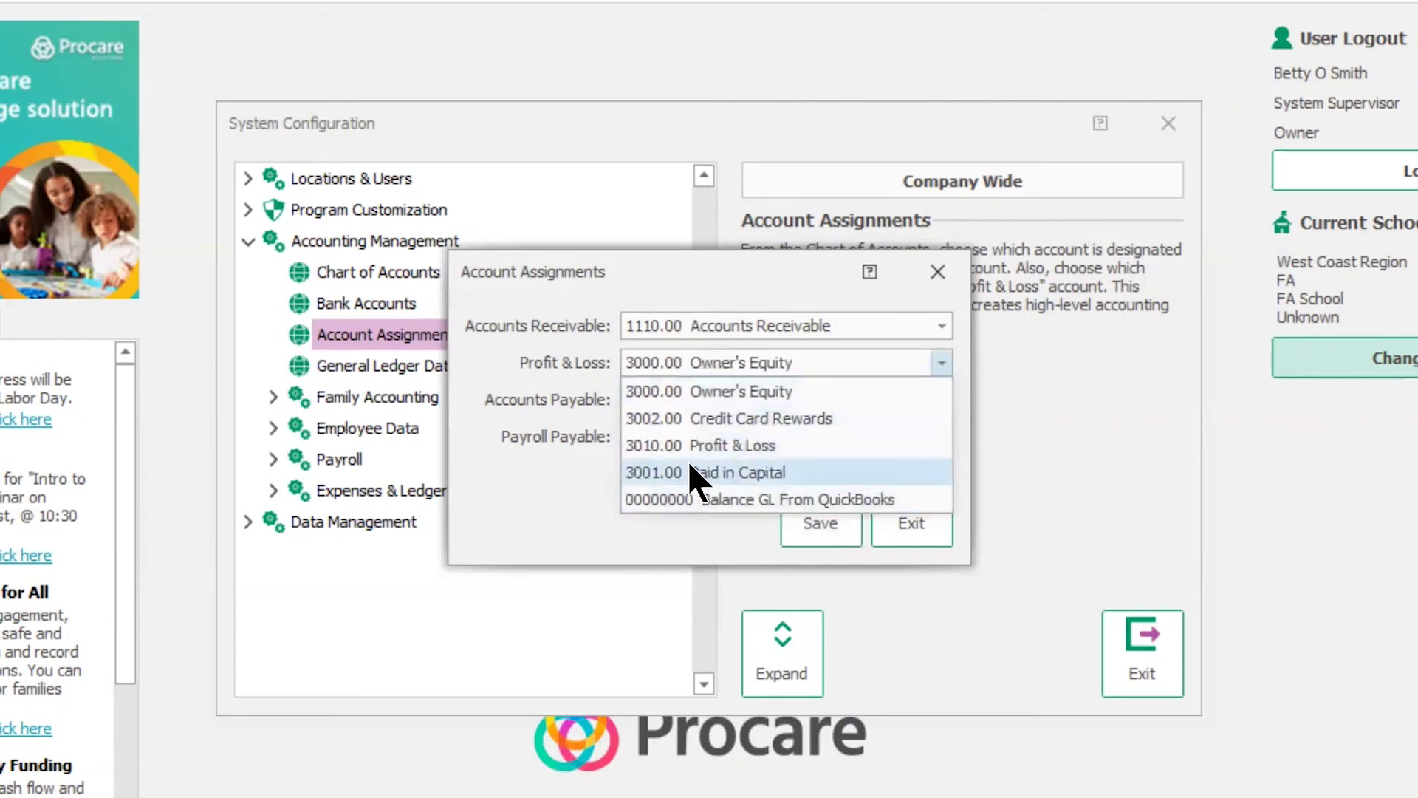
click(701, 443)
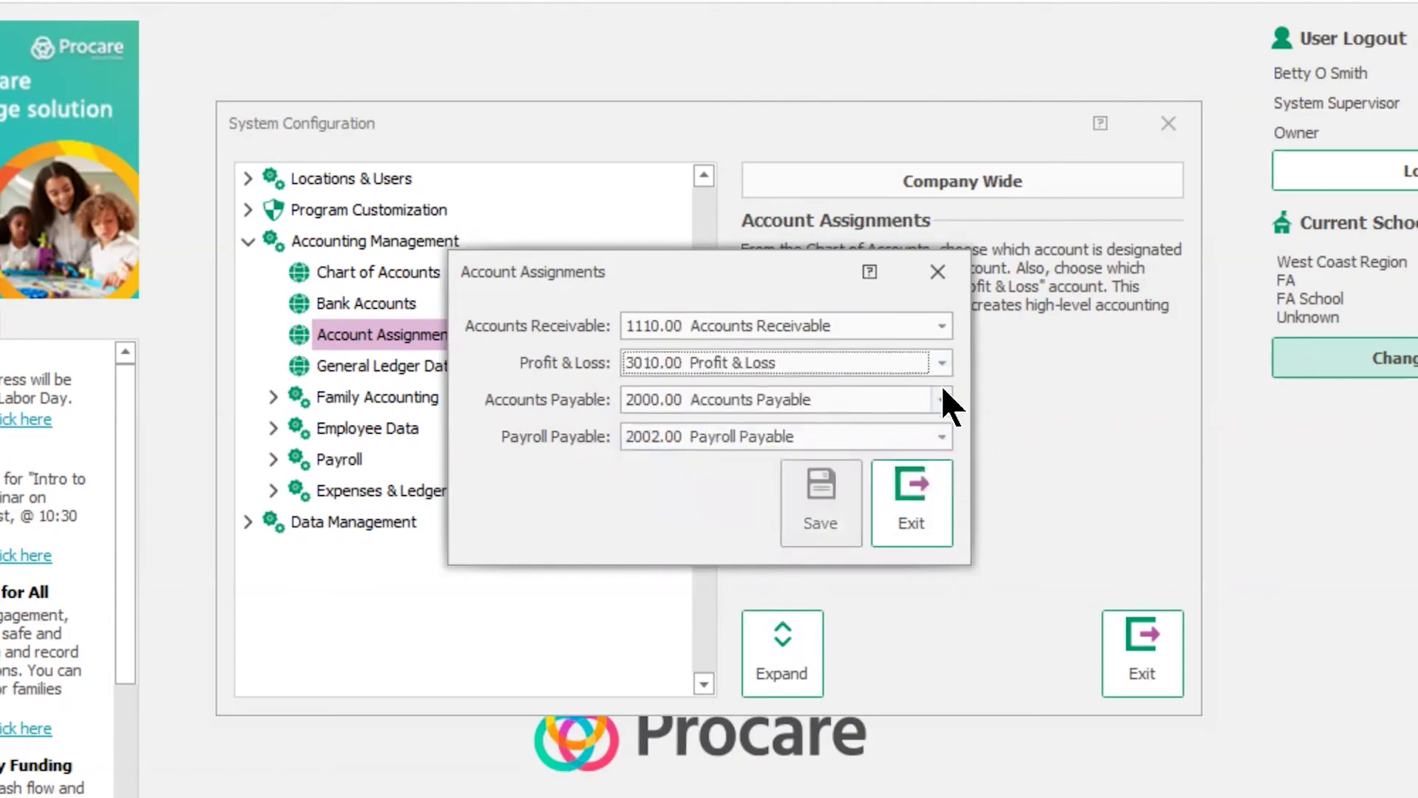
click(941, 363)
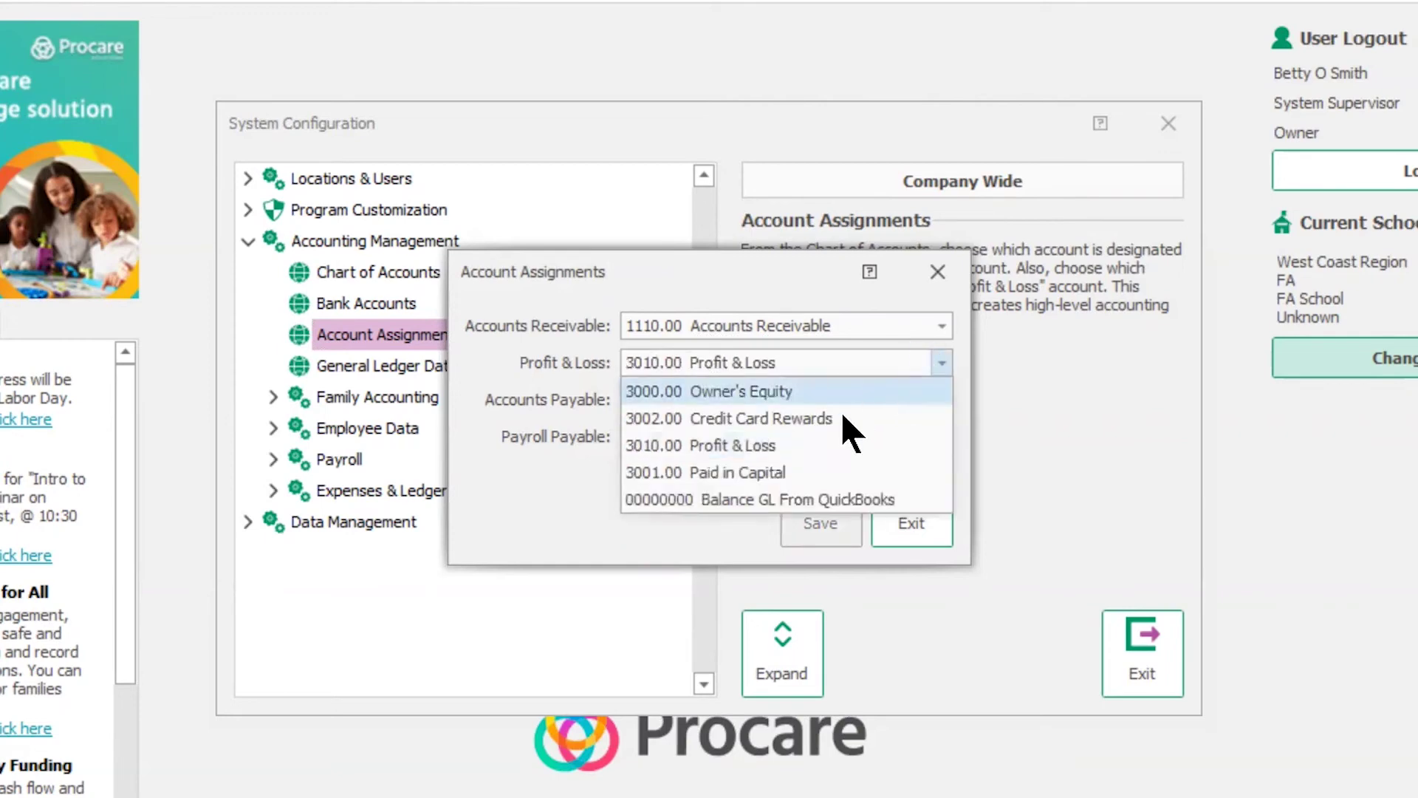
click(737, 474)
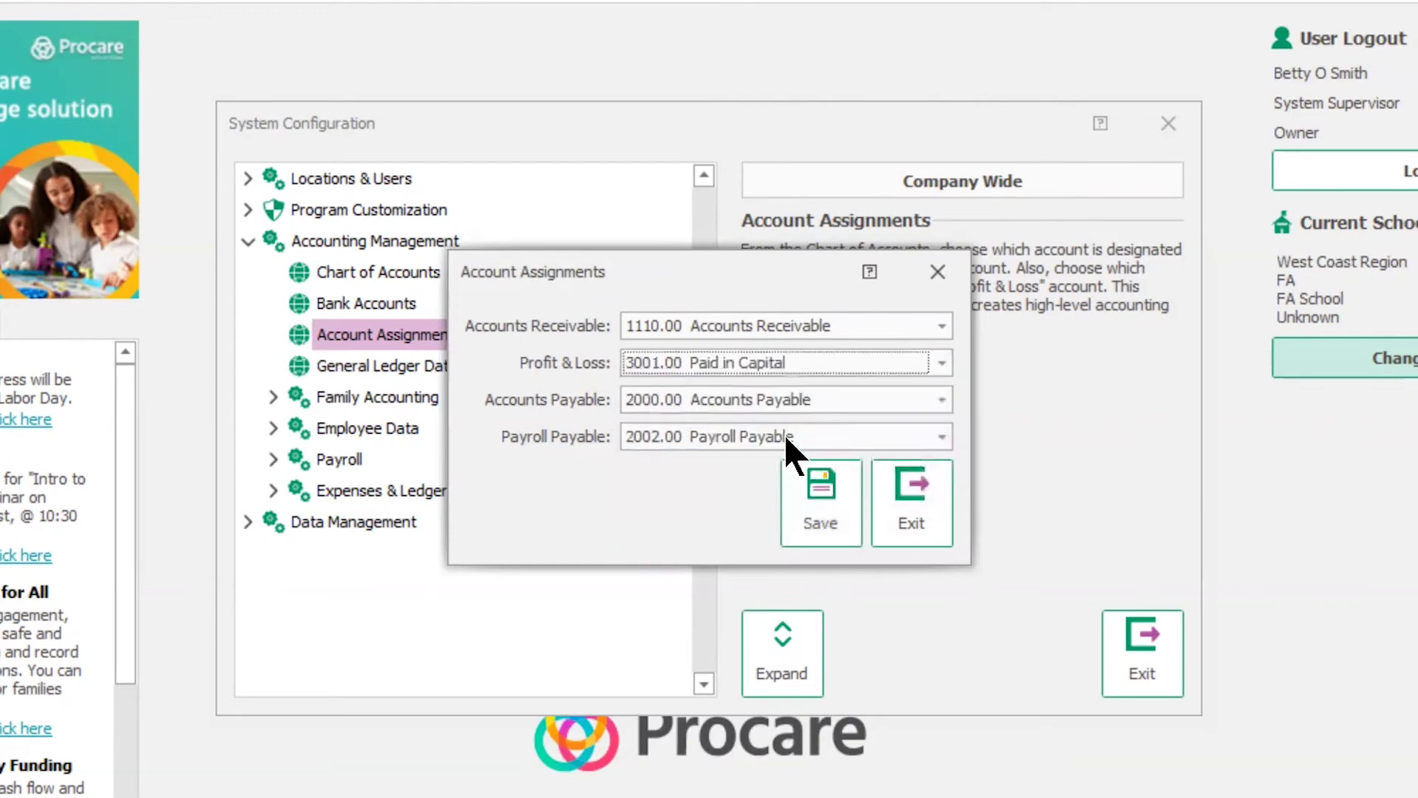
click(944, 360)
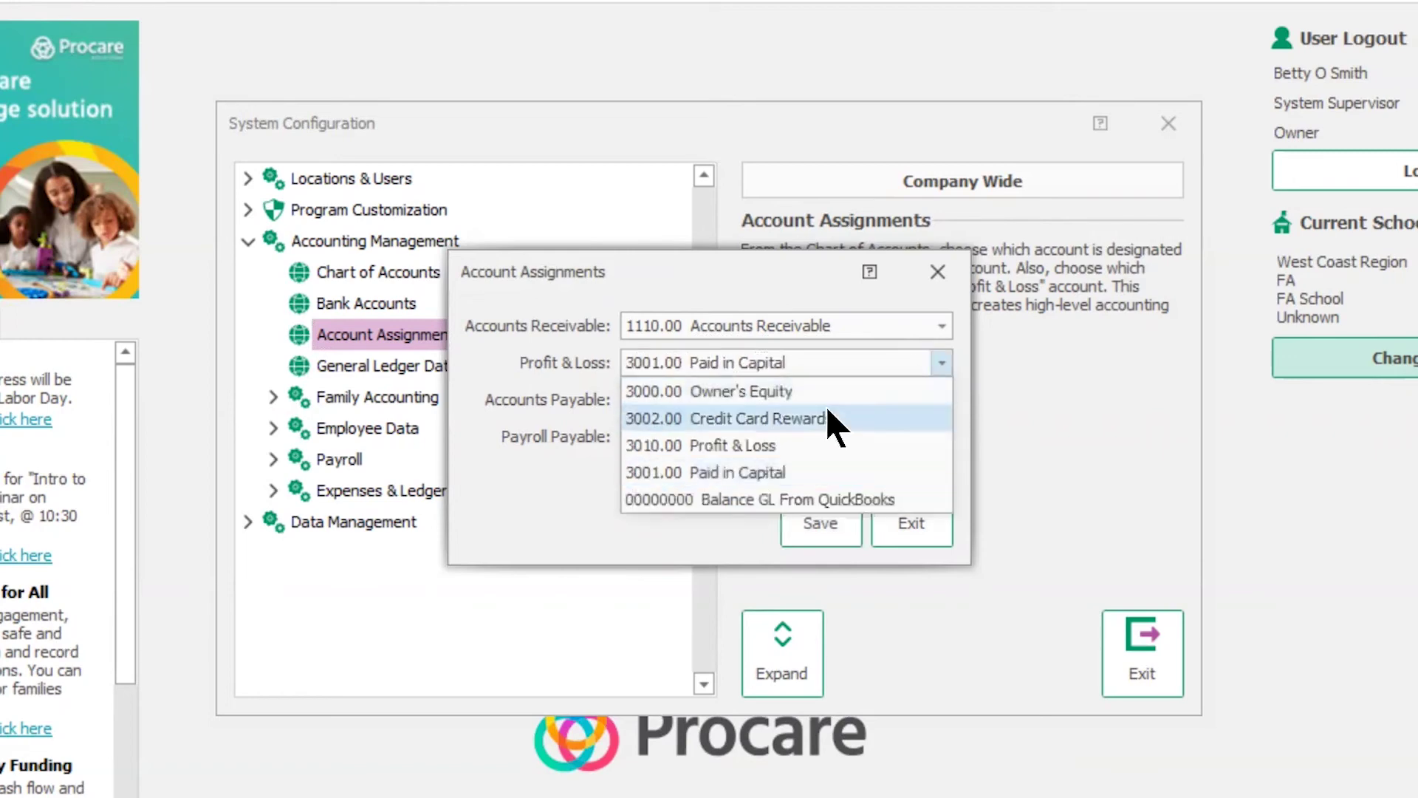
click(781, 383)
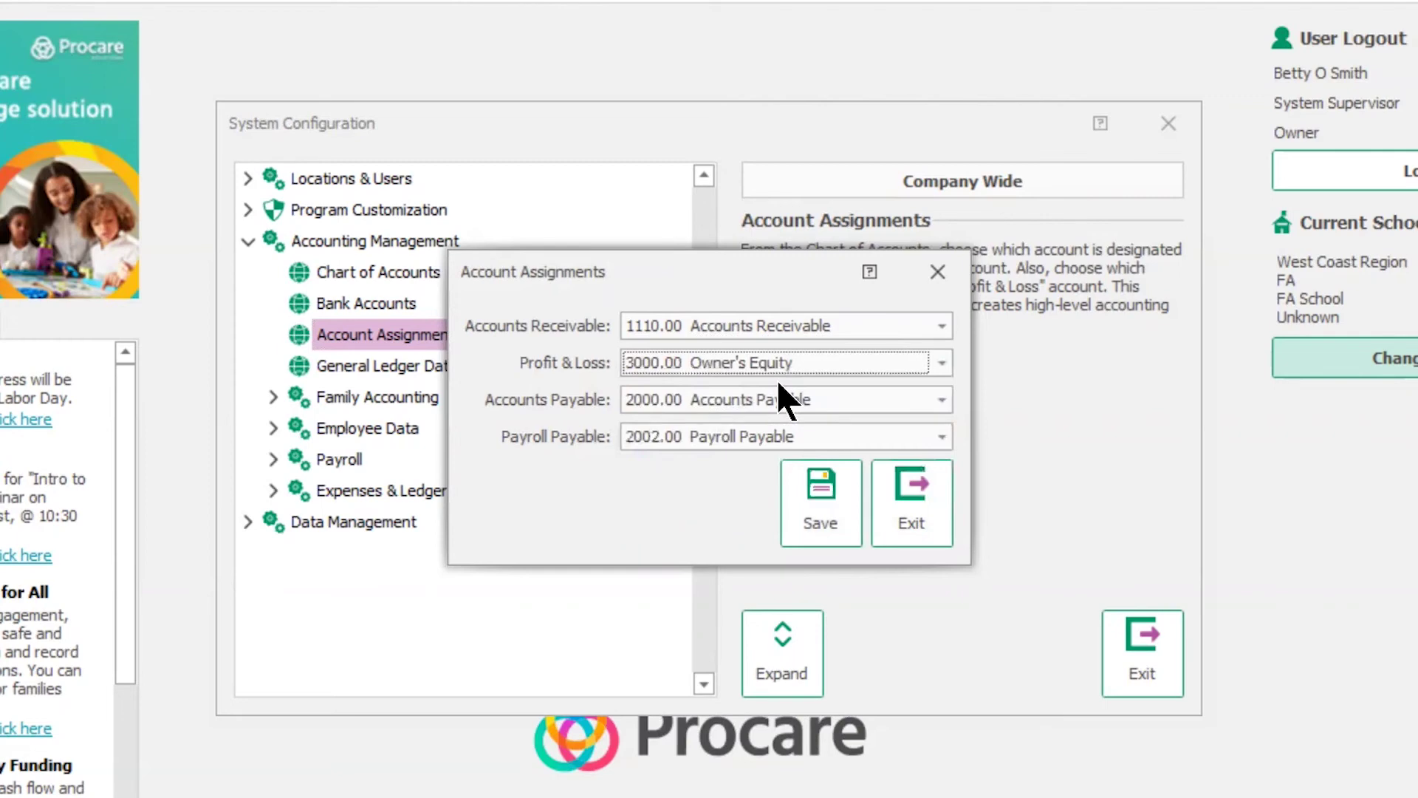
click(935, 366)
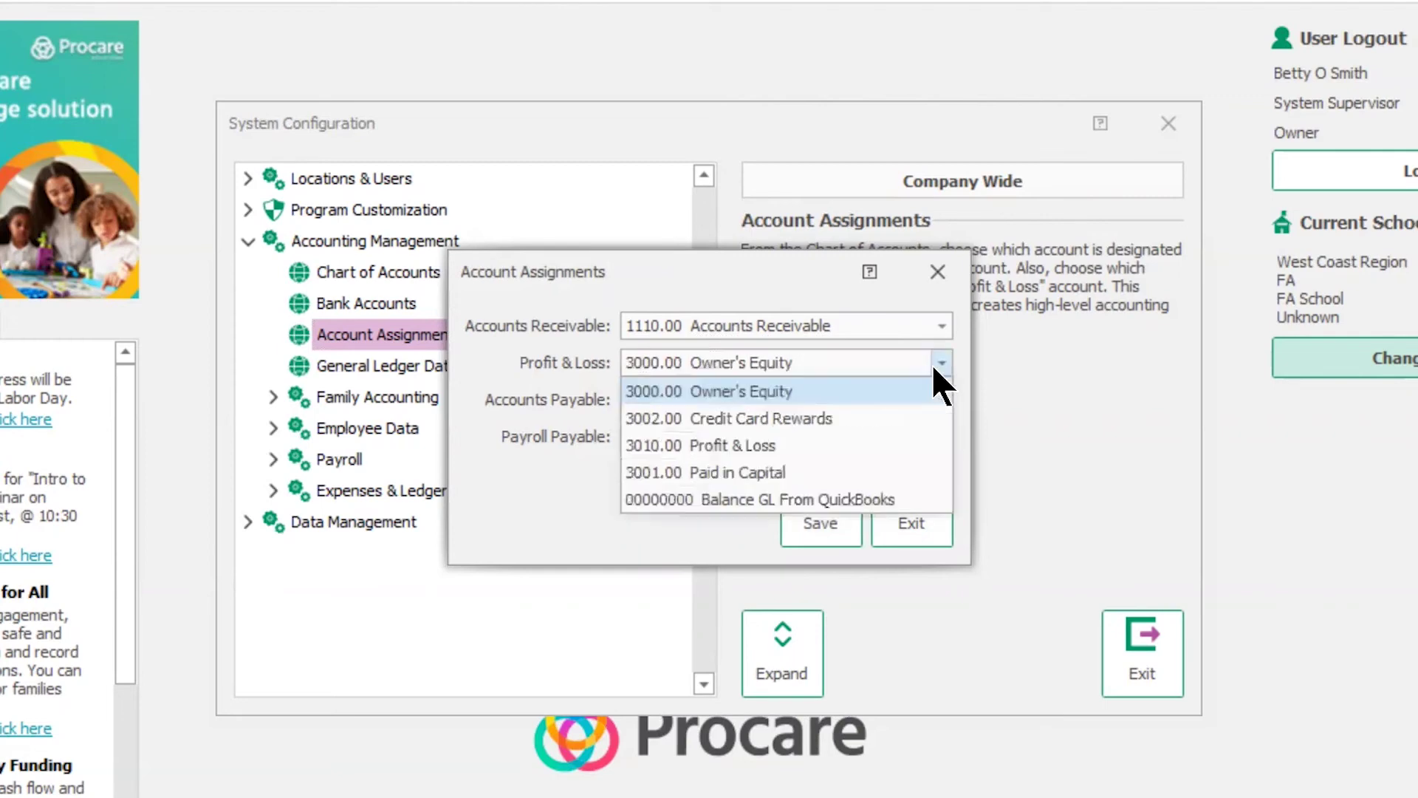
click(716, 447)
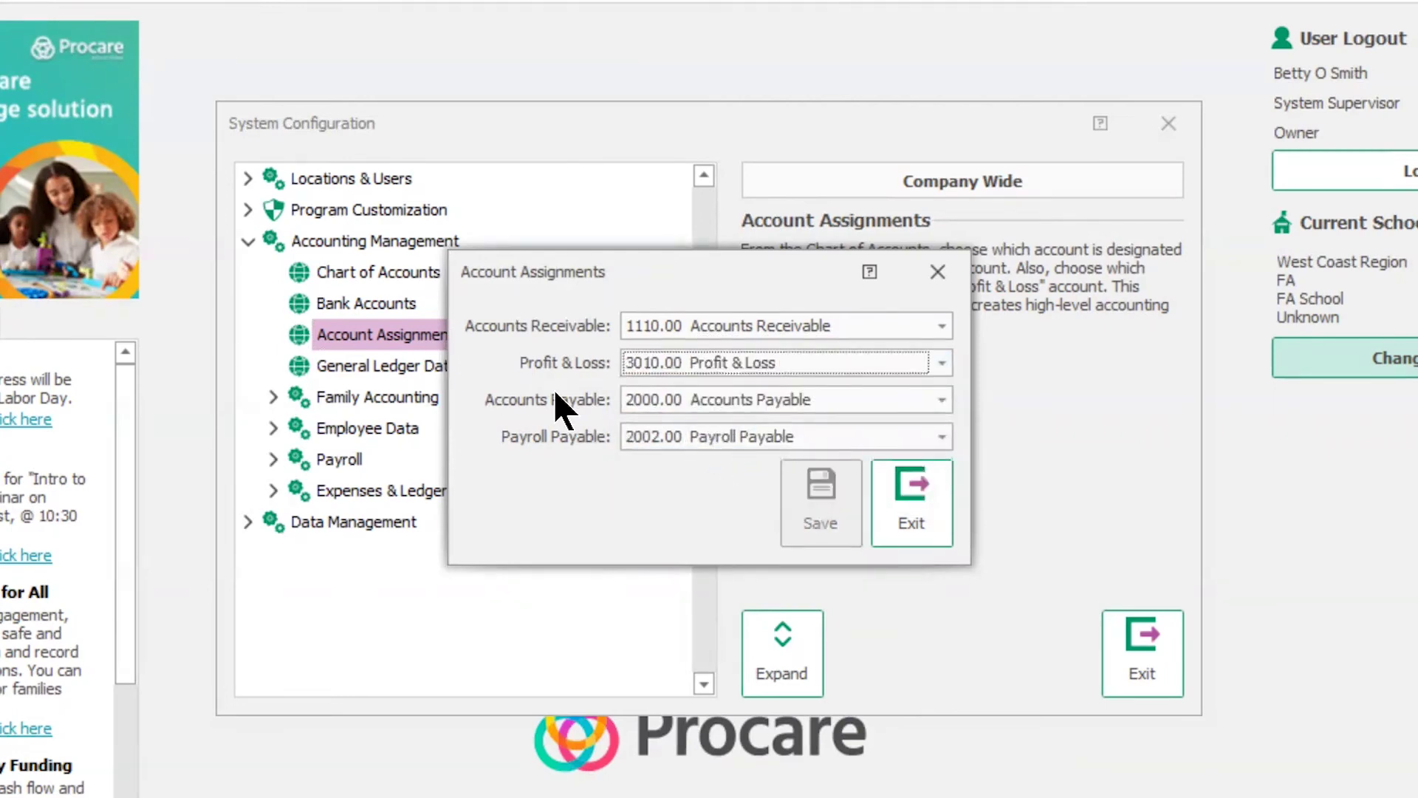
Leave Accounts Payable at 2000.00 and Payroll Payable at 2002.00, then close Account Assignments.
click(748, 401)
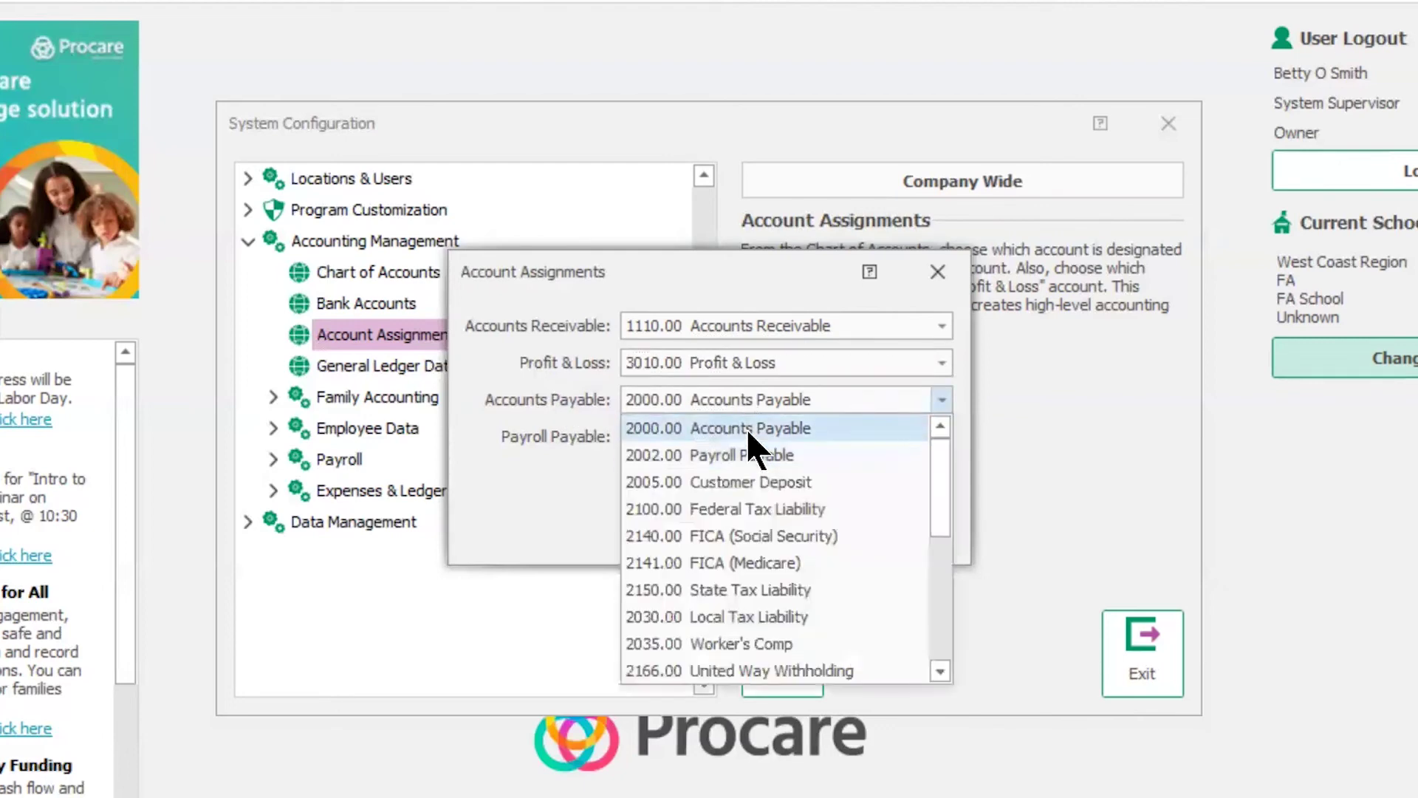
click(750, 433)
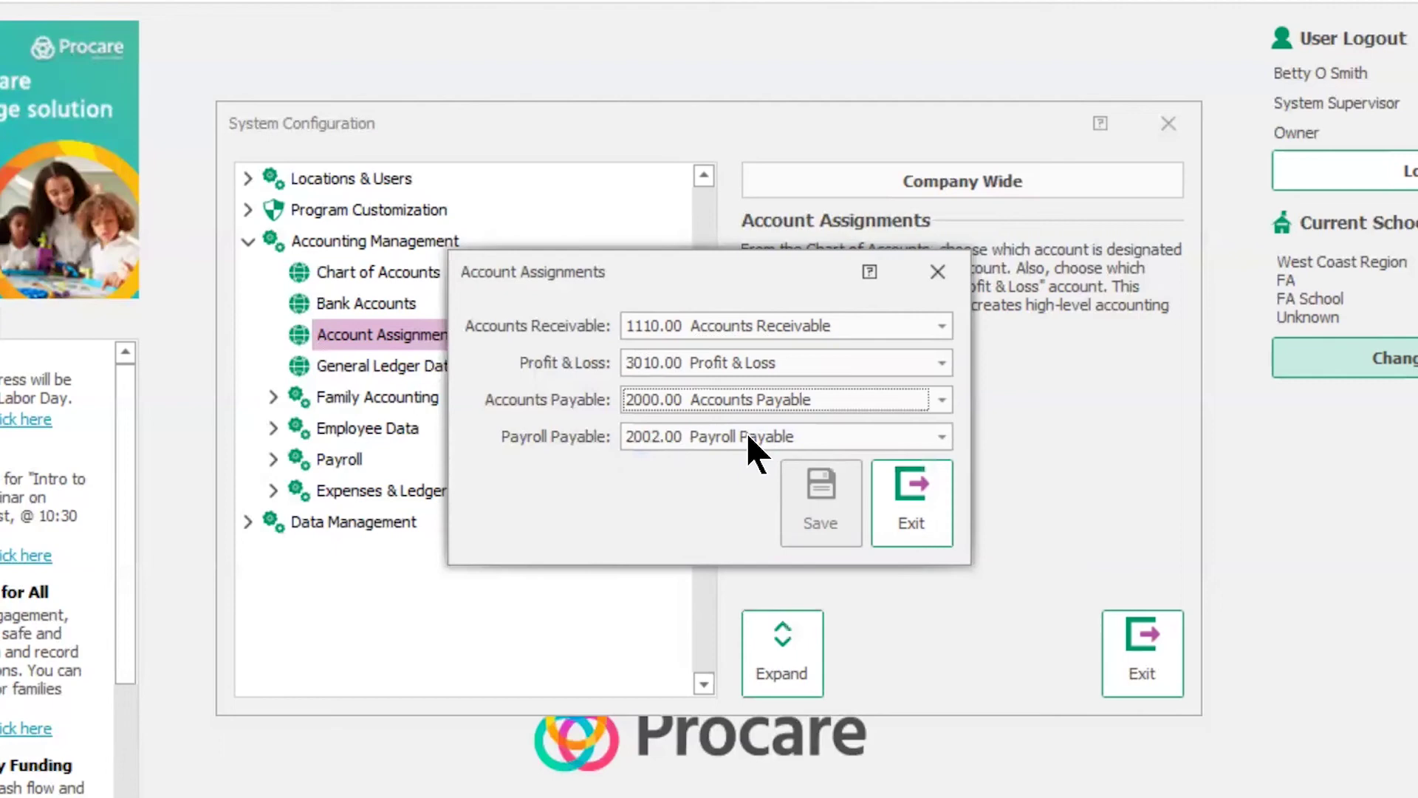
click(746, 433)
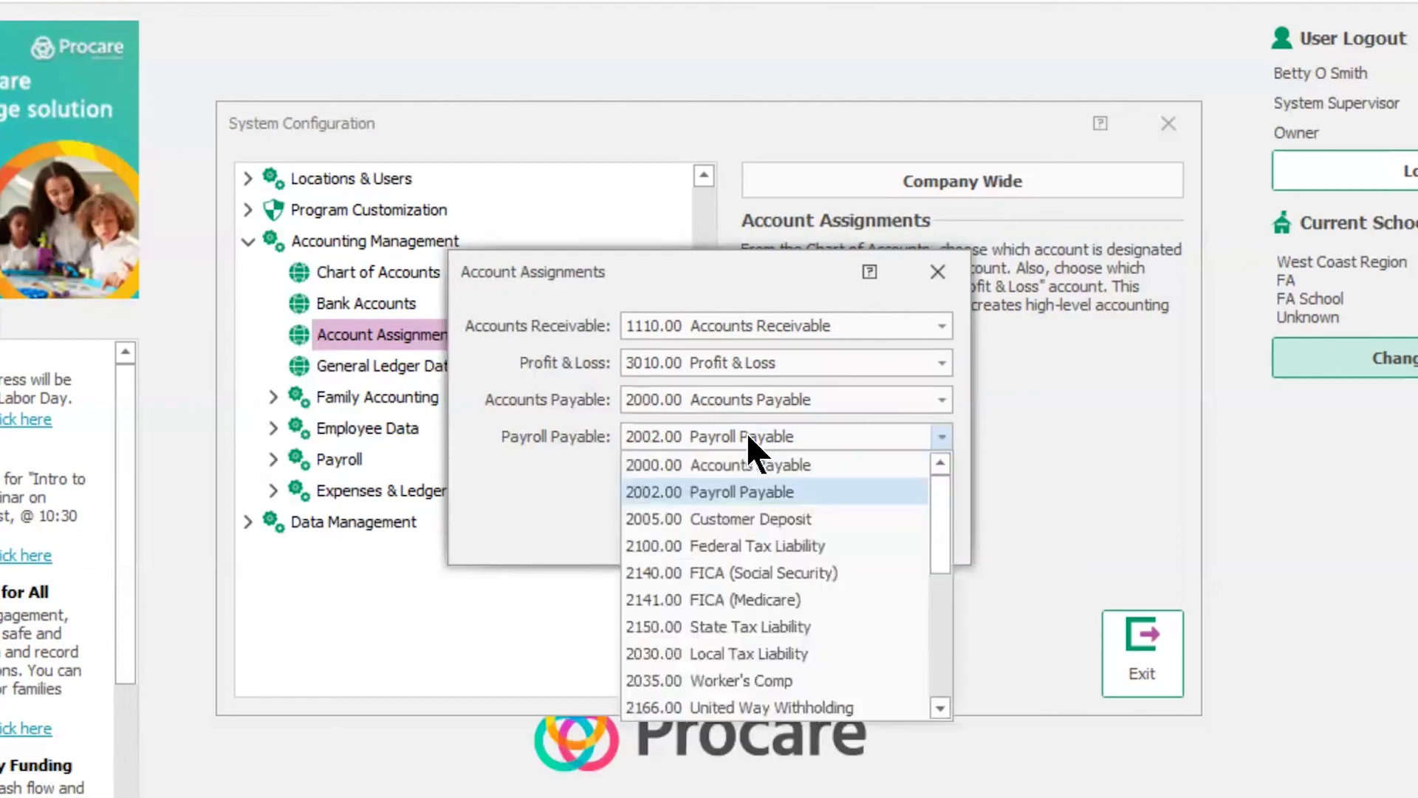
click(737, 492)
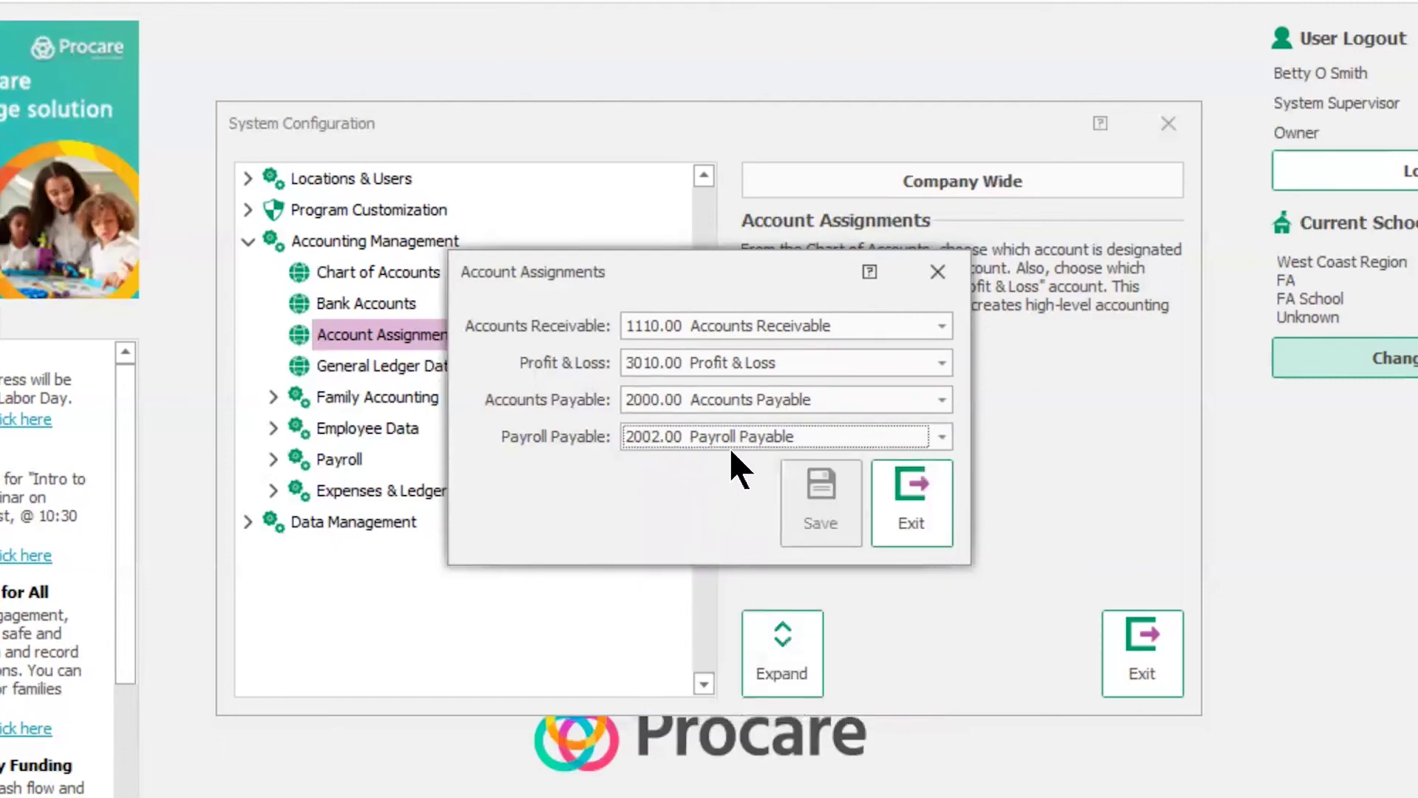
click(918, 526)
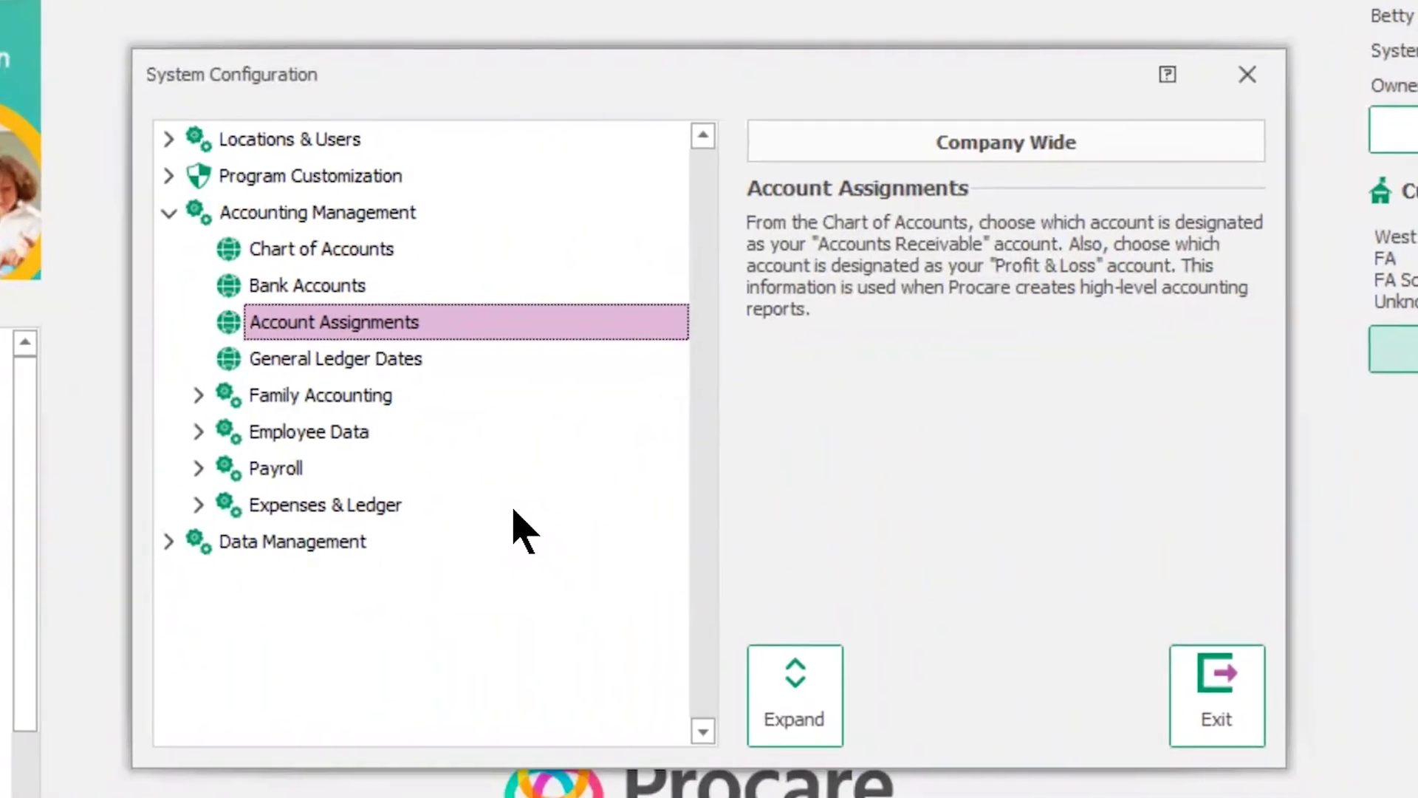
Open General Ledger Dates showing the 2021 ranges and start a blank new date-range row.
click(316, 362)
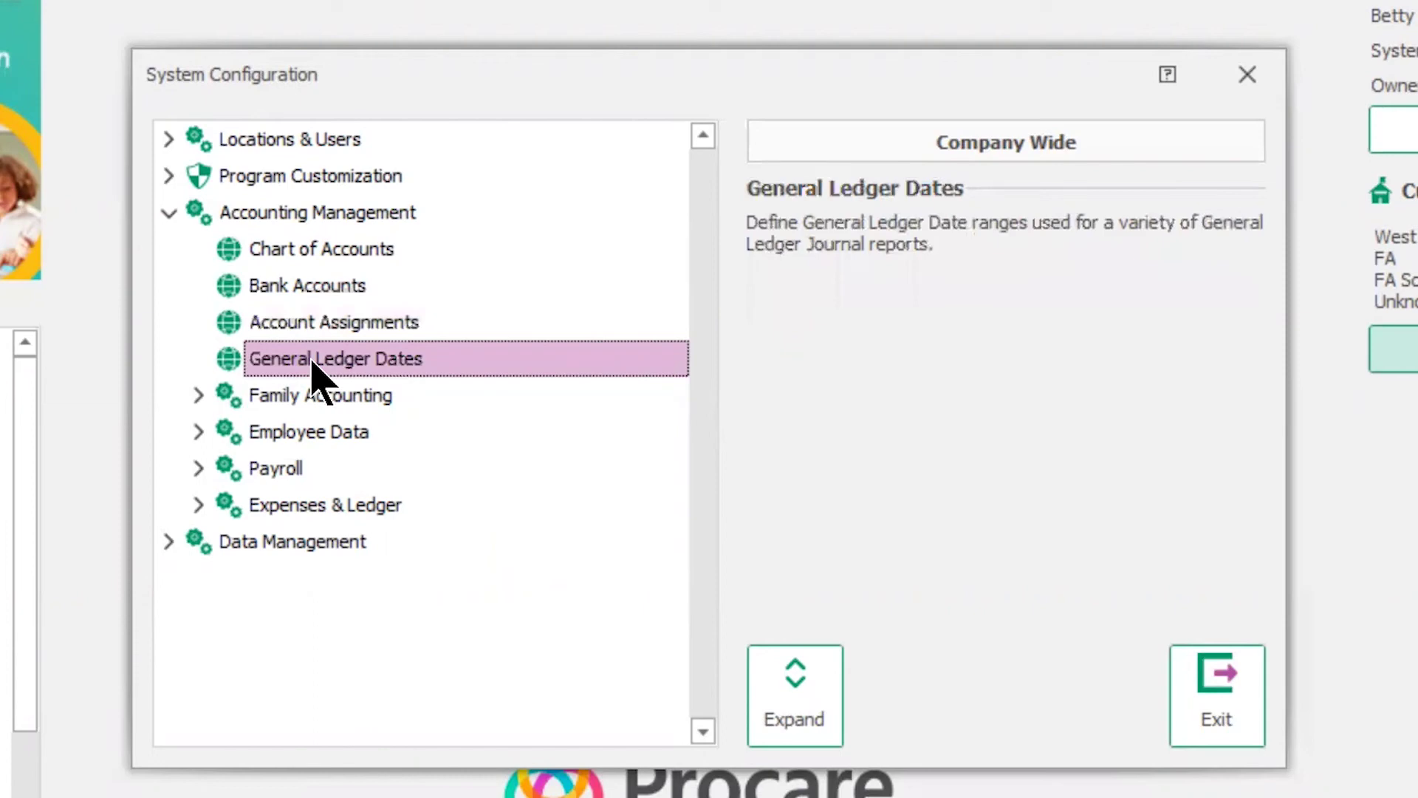
double_click(314, 362)
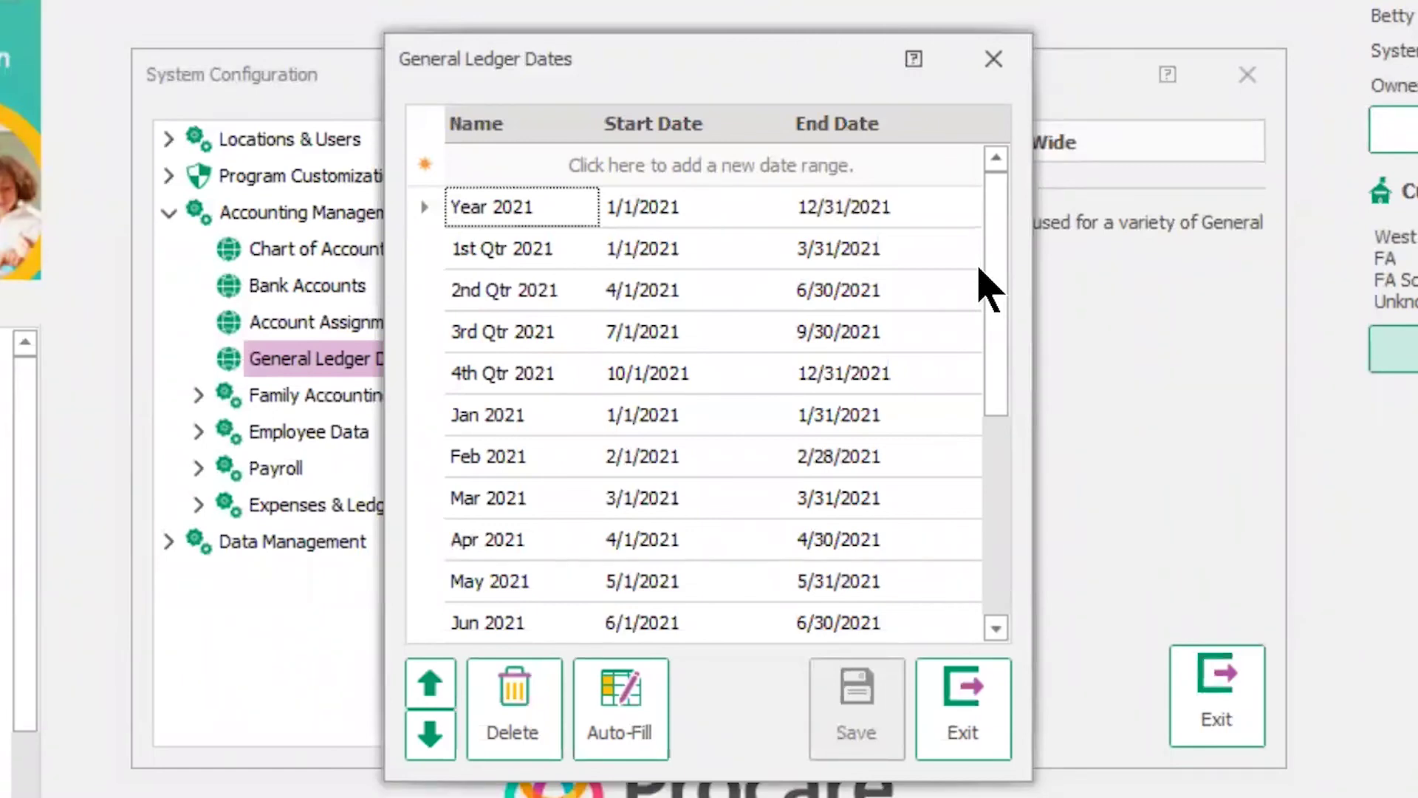
click(533, 164)
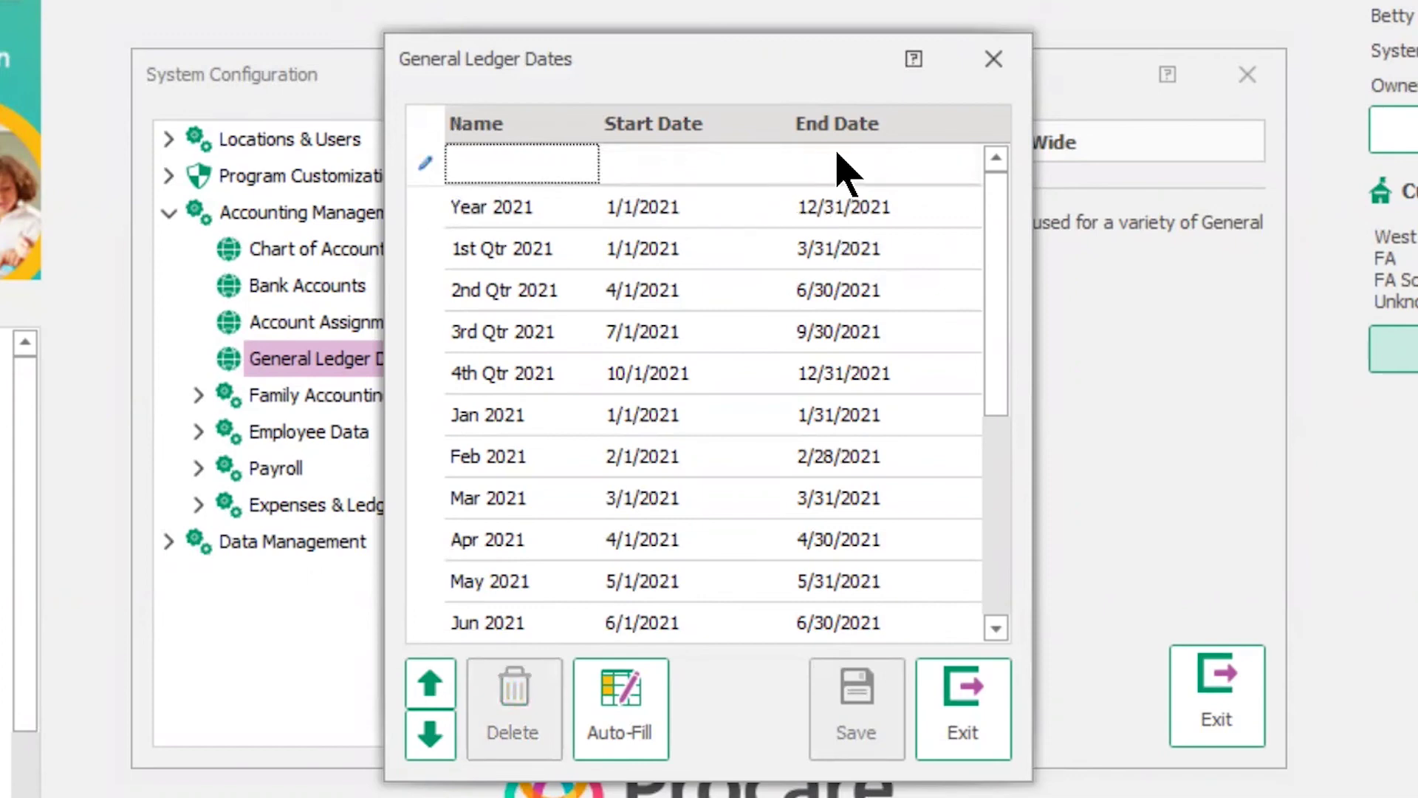
Auto-fill the general ledger dates with 2022 year, quarter and month ranges.
click(619, 730)
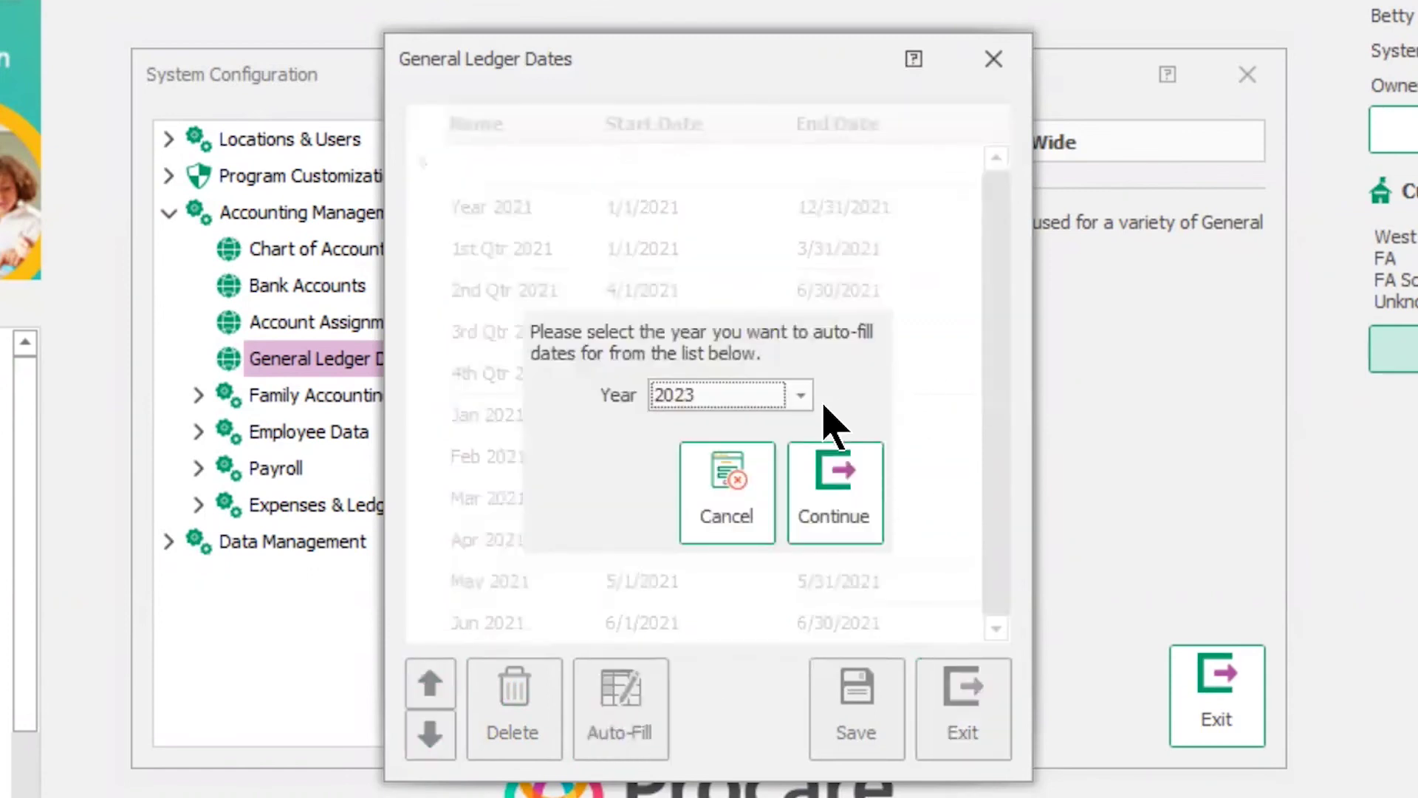
click(798, 390)
click(668, 455)
click(849, 517)
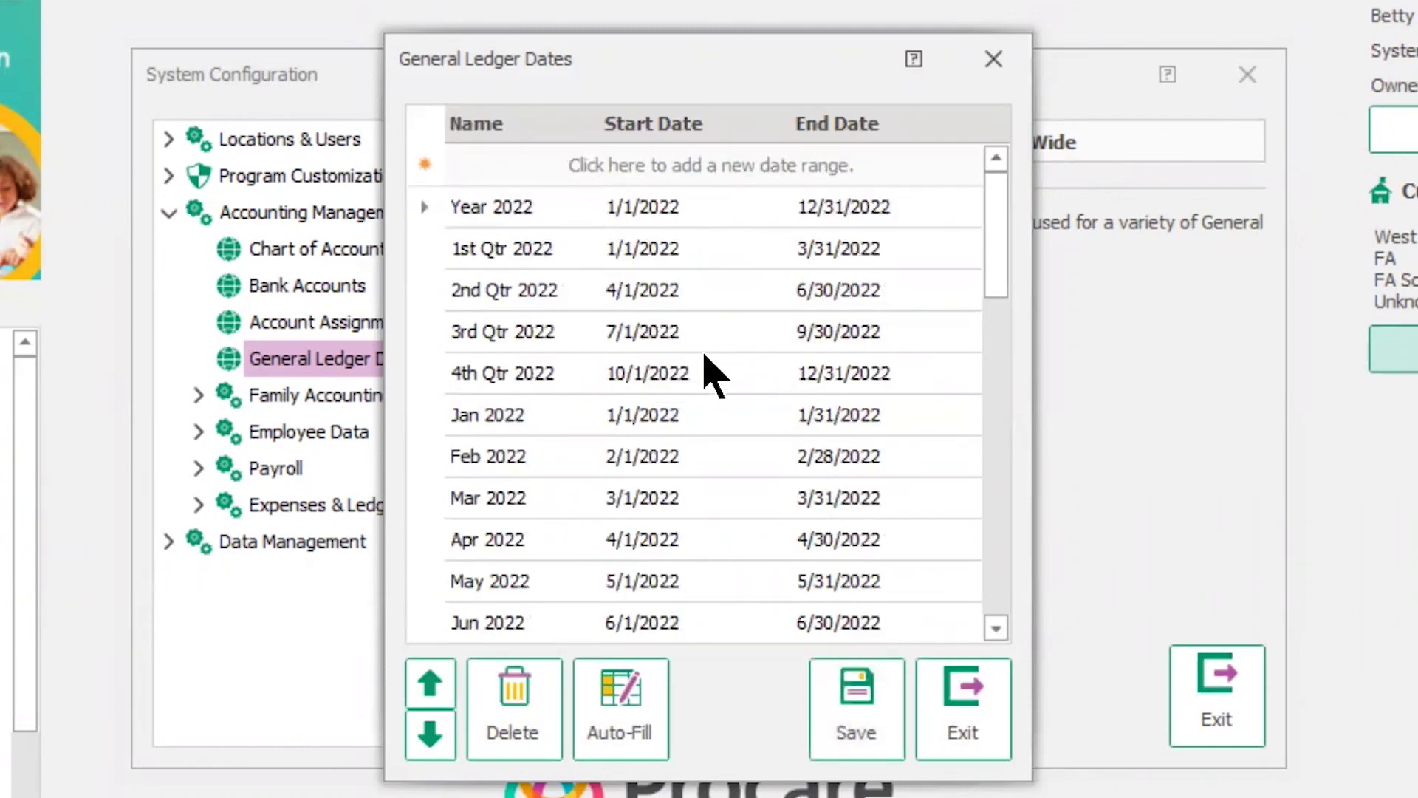
scroll(699, 404, down, 1)
scroll(699, 405, up, 1)
Check the Year 2022 and 1st Qtr 2022 rows, then save the dates and exit.
double_click(679, 207)
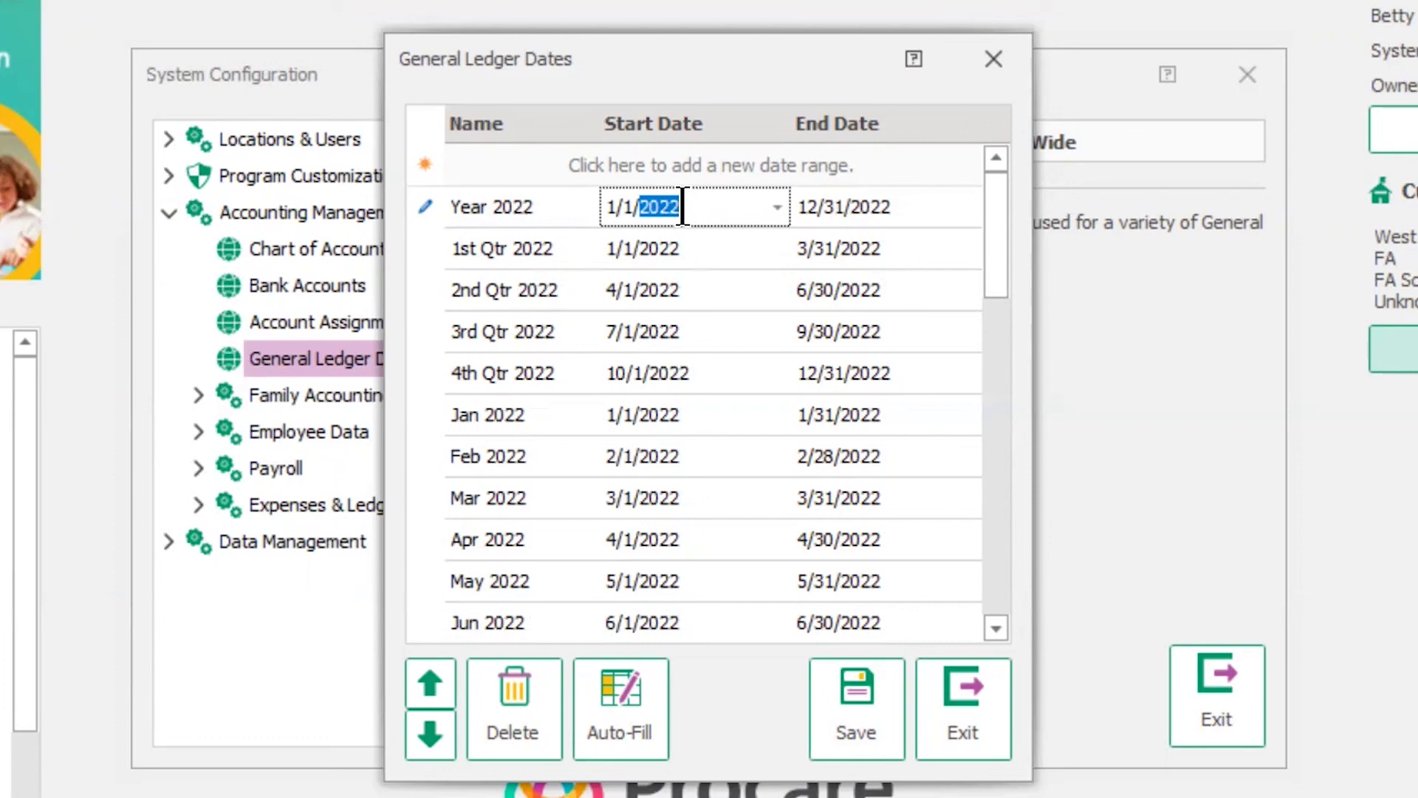
click(576, 263)
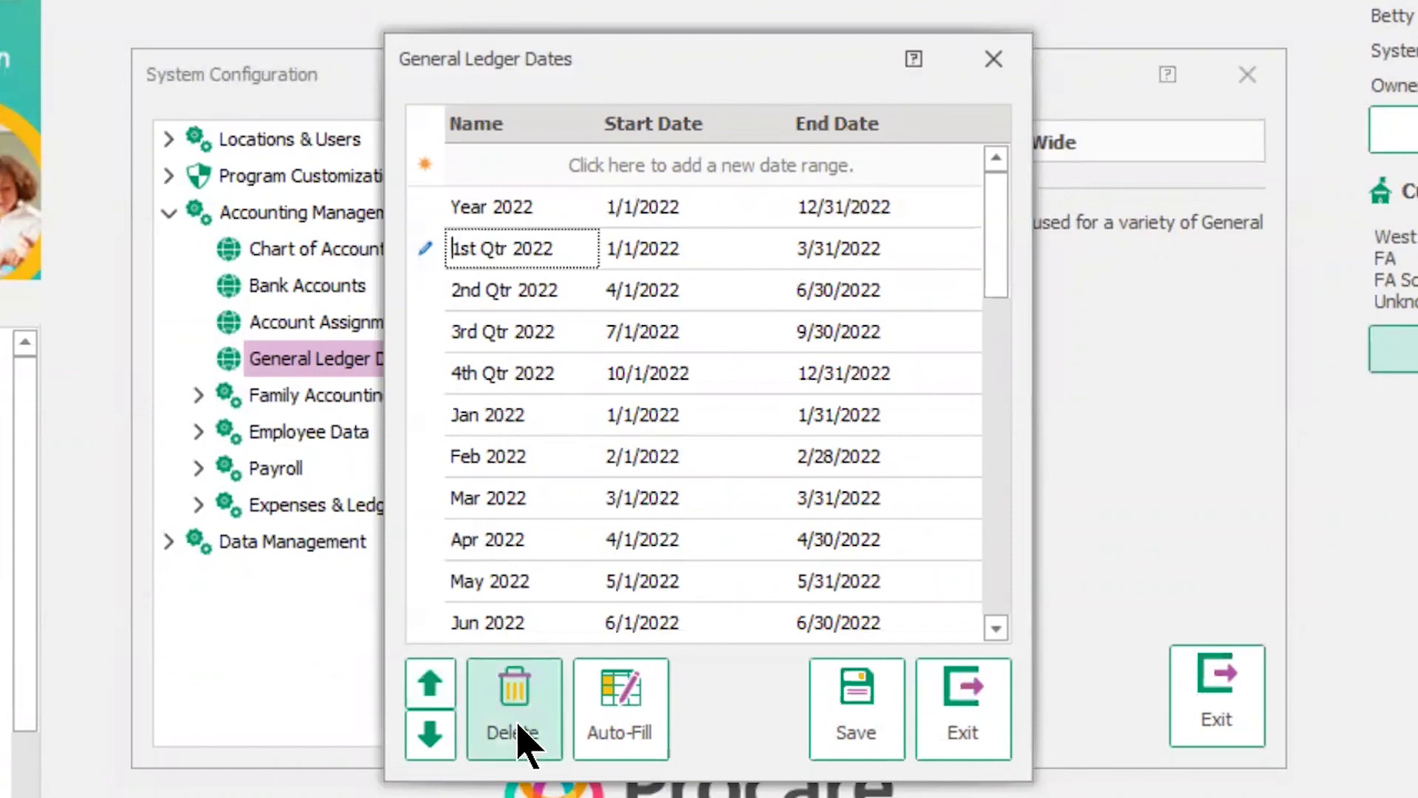
click(877, 683)
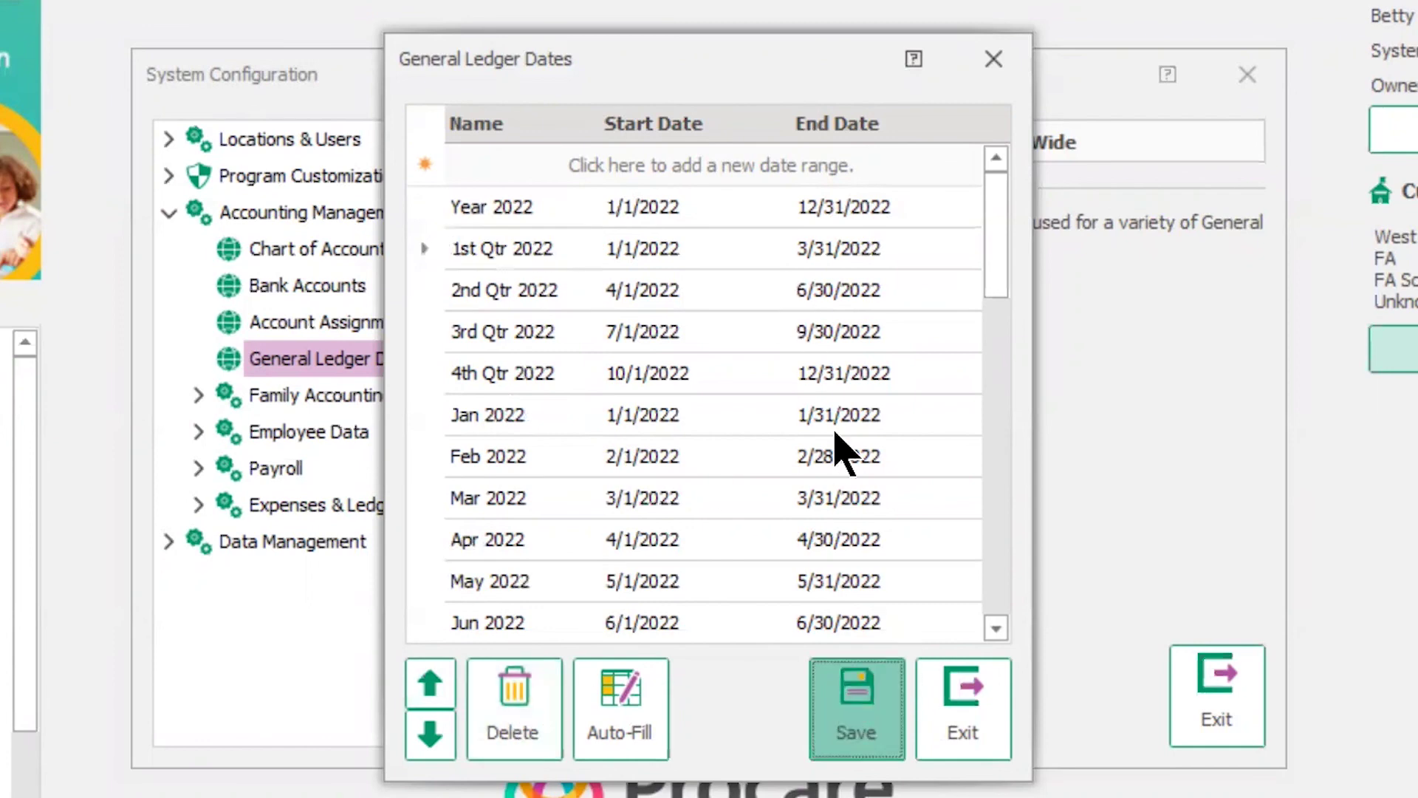
click(974, 727)
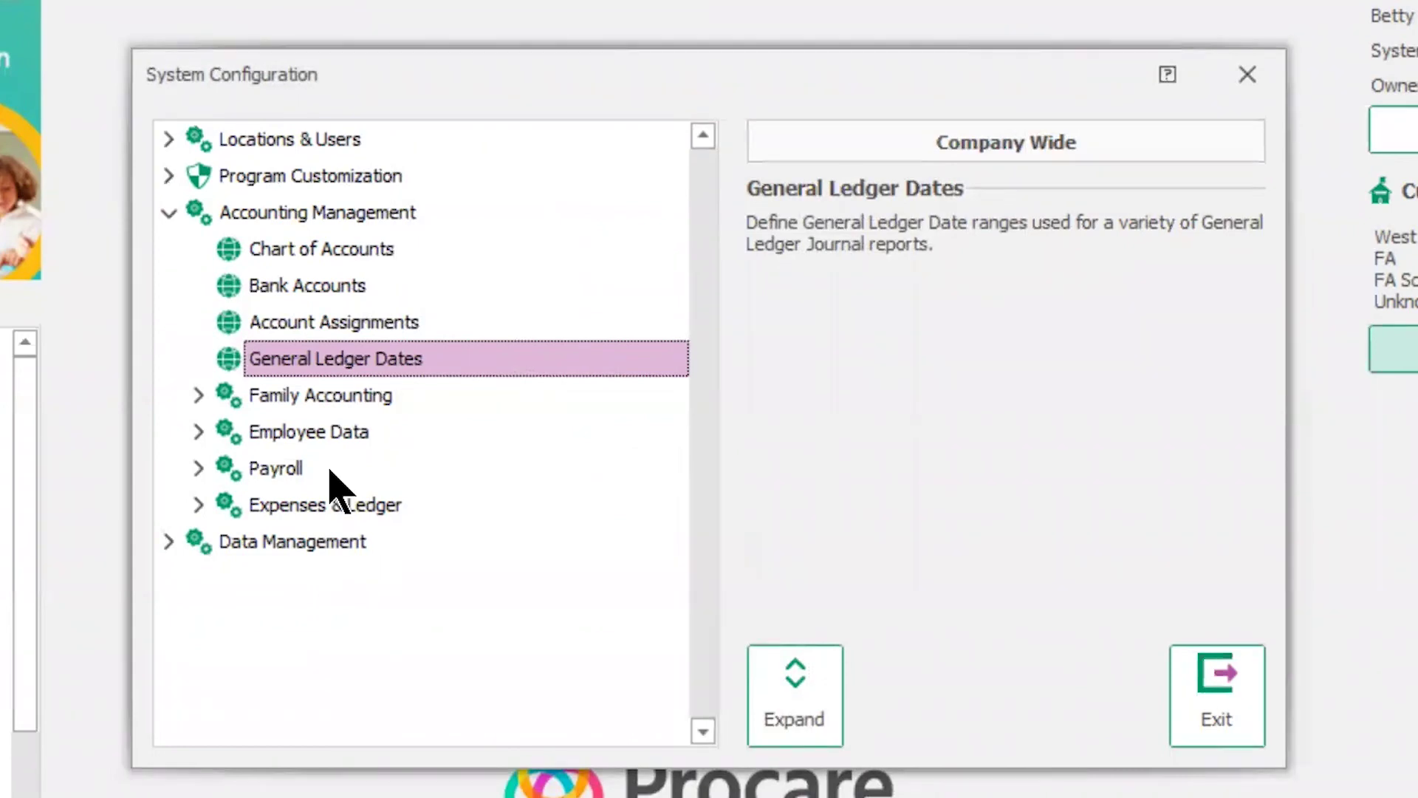
click(169, 215)
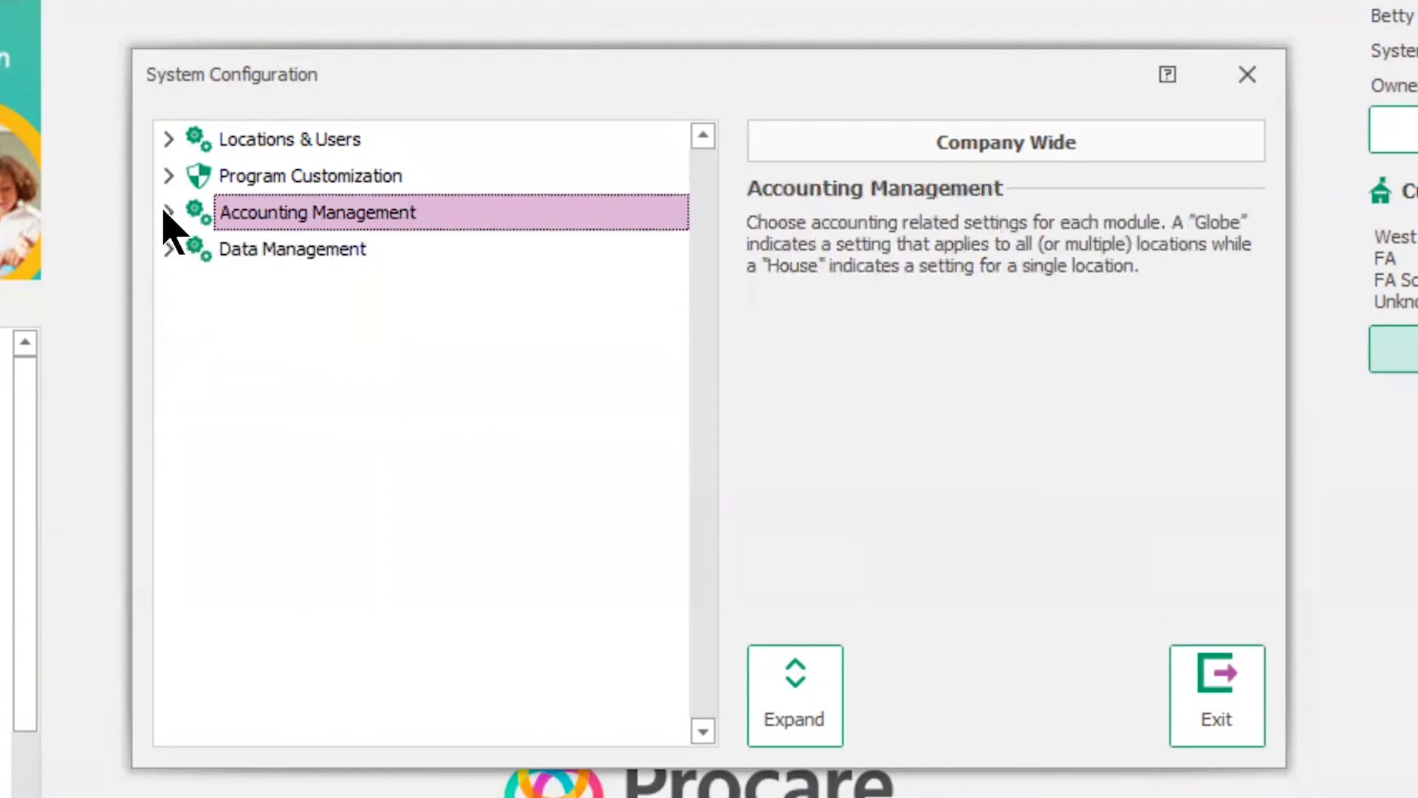
click(168, 214)
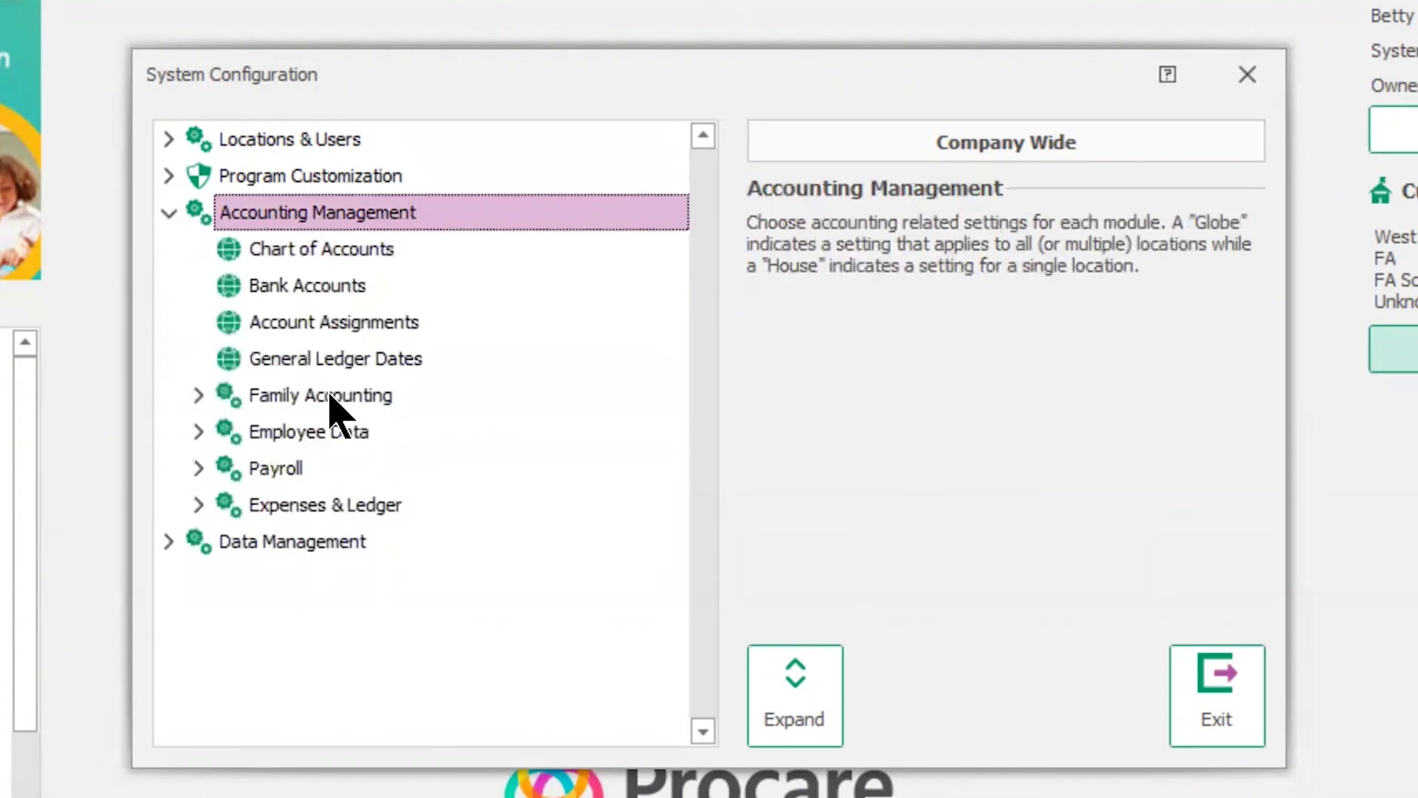